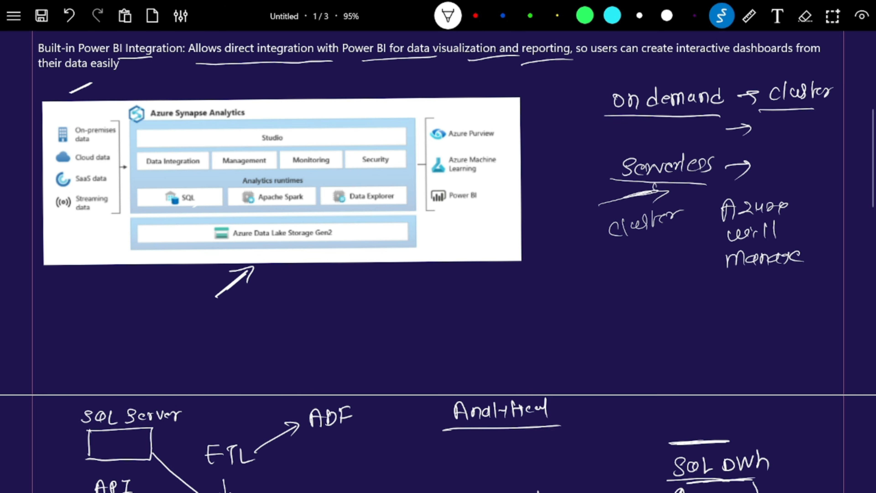
Mark the Apache Spark, SQL, Data Explorer, upper diagram components and Power BI in yellow highlighter.
left_click_drag(262, 208, 253, 213)
left_click(557, 16)
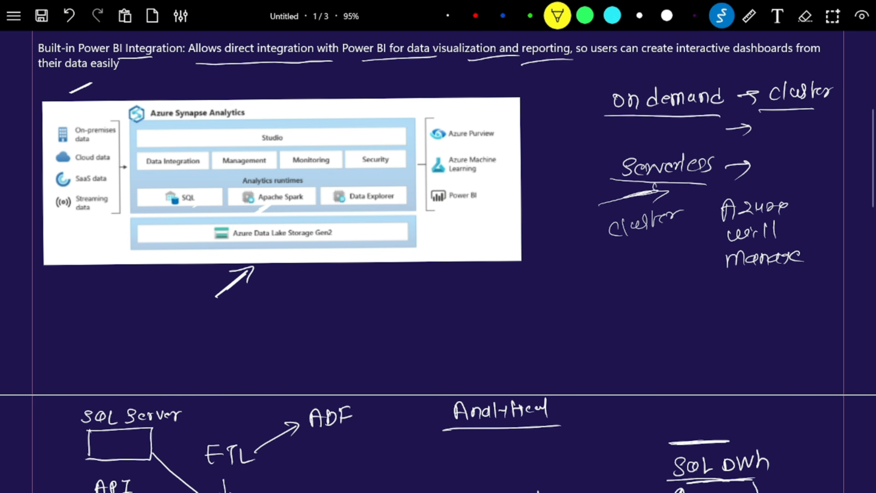
left_click_drag(277, 202, 252, 216)
left_click_drag(196, 205, 176, 217)
left_click_drag(340, 209, 331, 216)
left_click_drag(178, 177, 251, 168)
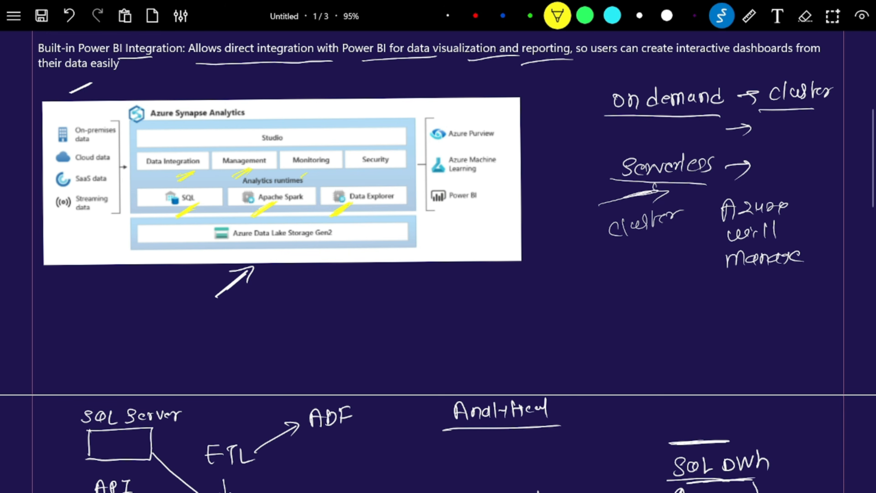
mouse_move(303, 177)
left_mouse_down()
mouse_move(323, 168)
mouse_move(380, 168)
left_mouse_up()
left_click_drag(417, 218, 465, 218)
Handwrite 'Single' underlined below the diagram and scroll back up.
mouse_move(507, 290)
left_mouse_down()
mouse_move(500, 296)
mouse_move(513, 303)
mouse_move(541, 282)
mouse_move(553, 293)
left_mouse_up()
left_click_drag(494, 318, 570, 301)
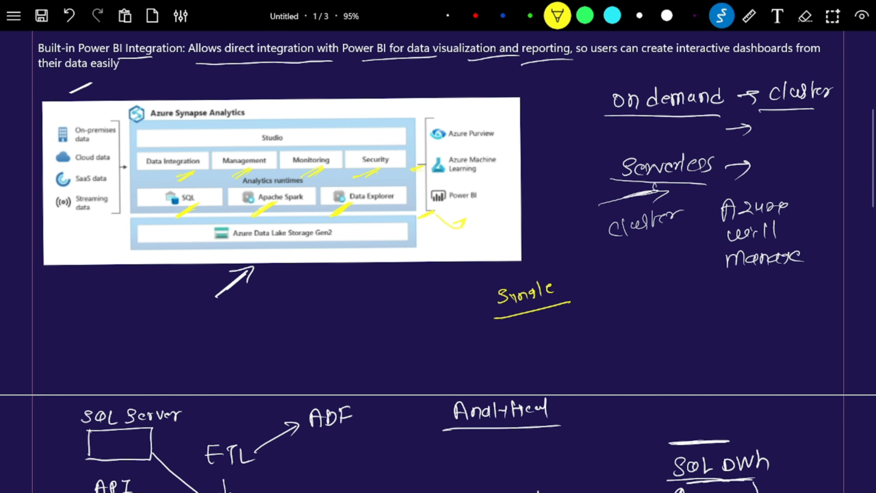
scroll(438, 262, "up", 10)
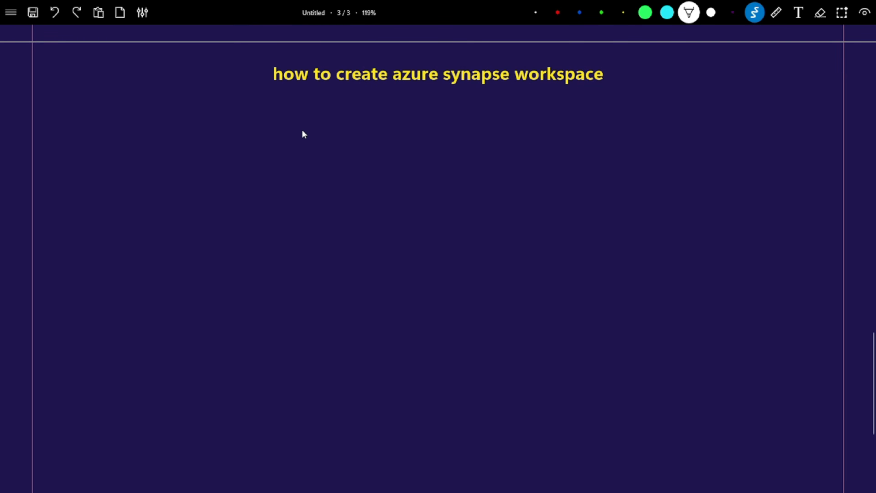
Extend the white freehand stroke on the 'how to create azure synapse workspace' page.
mouse_move(355, 111)
left_mouse_down()
mouse_move(377, 103)
mouse_move(365, 118)
left_mouse_up()
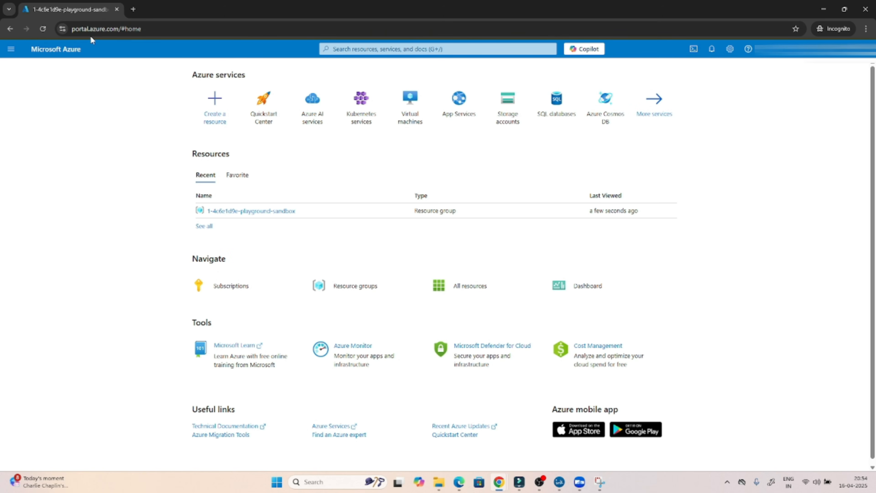
Search the portal for 'azure synapse' and open the Azure Synapse Analytics service.
left_click_drag(148, 29, 71, 30)
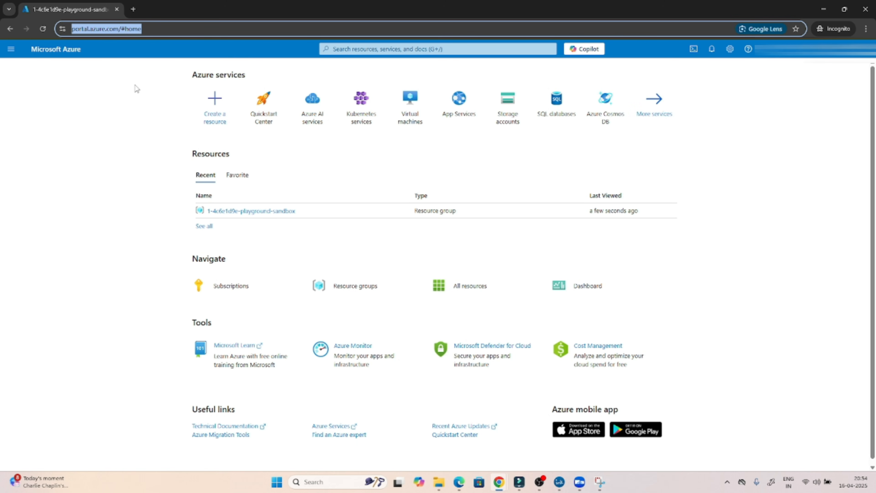
left_click(338, 49)
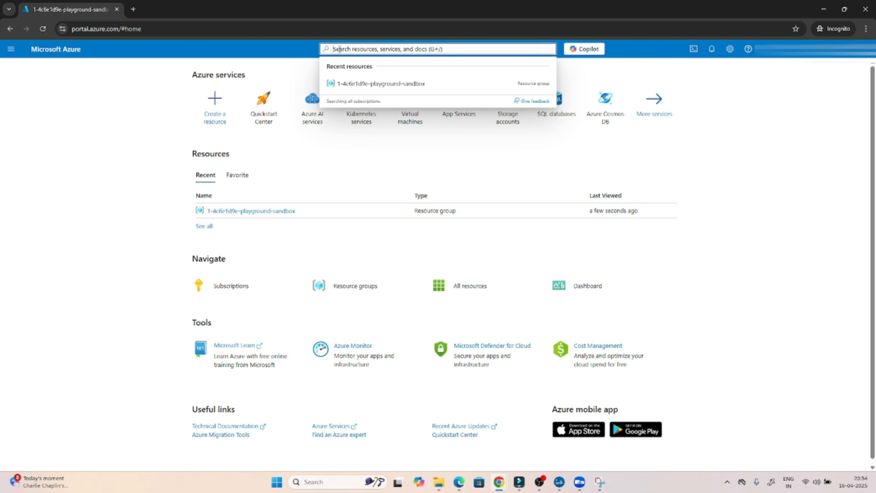
type("azure s")
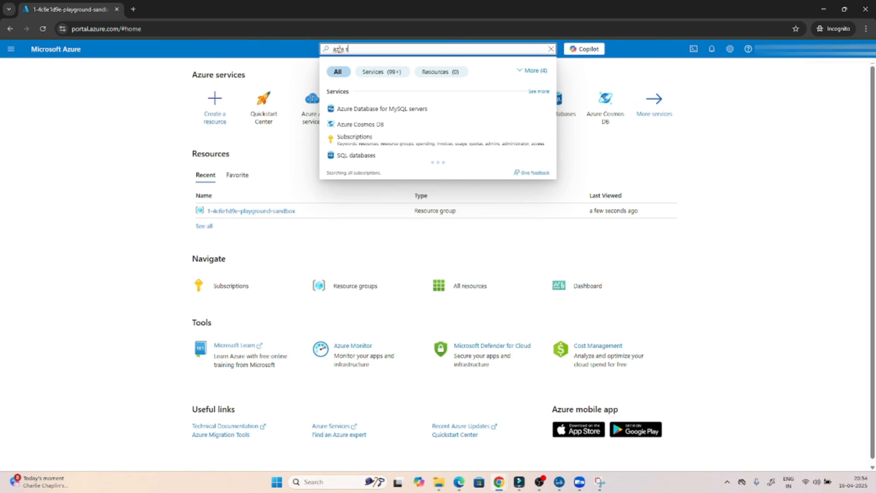
type("ynapse")
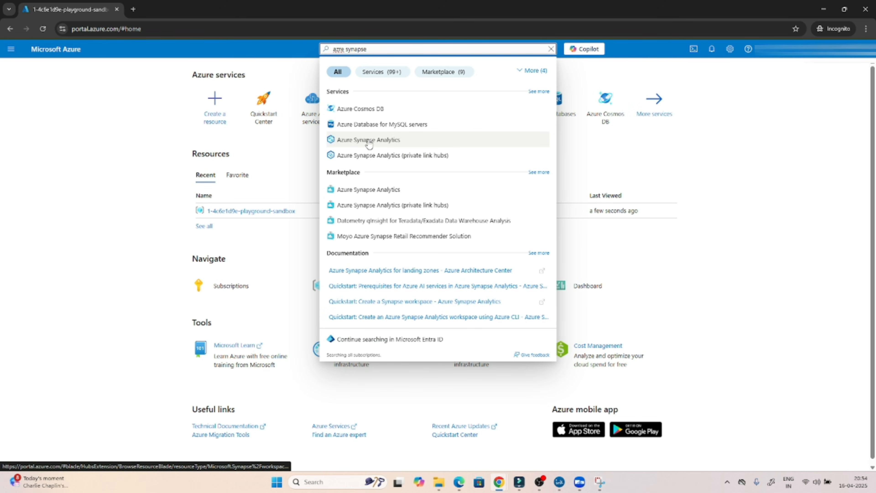
left_click(382, 142)
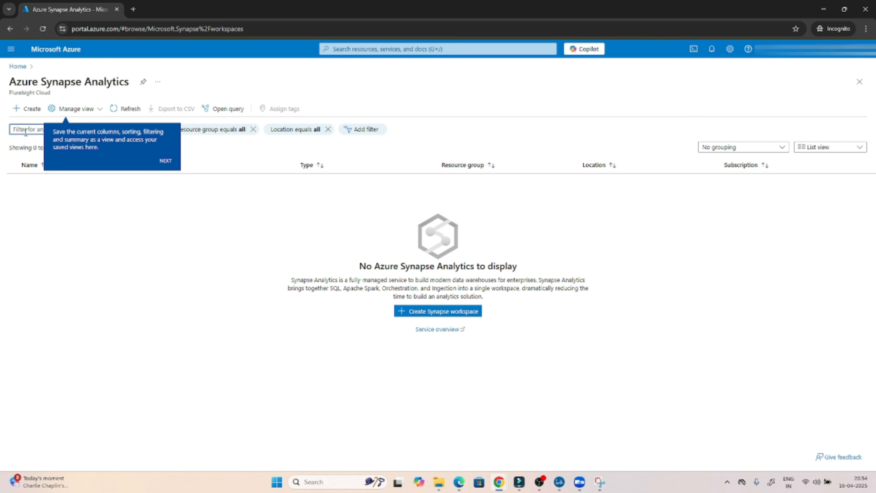
Begin a new Synapse workspace and select the existing playground sandbox resource group instead of a new one.
left_click(23, 110)
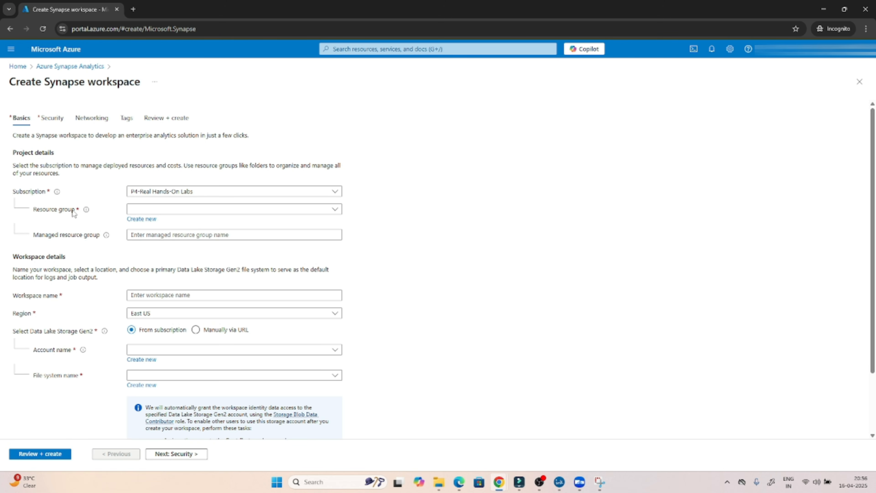
left_click(132, 221)
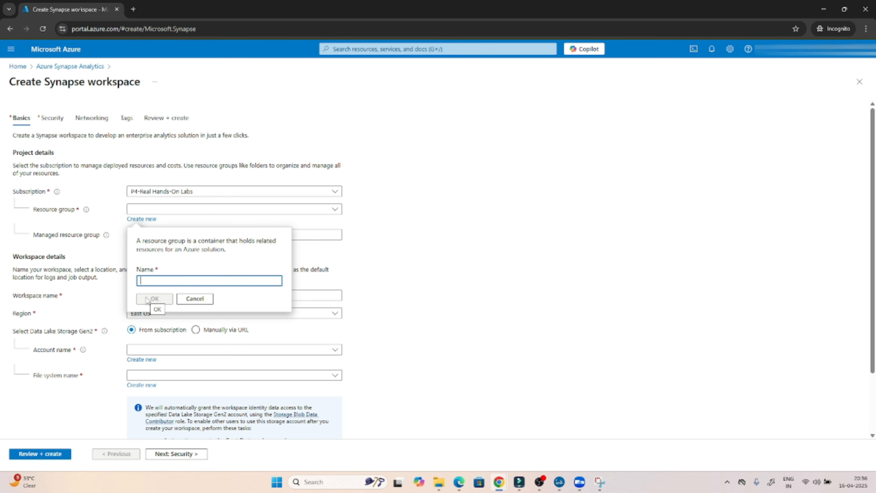
left_click(193, 299)
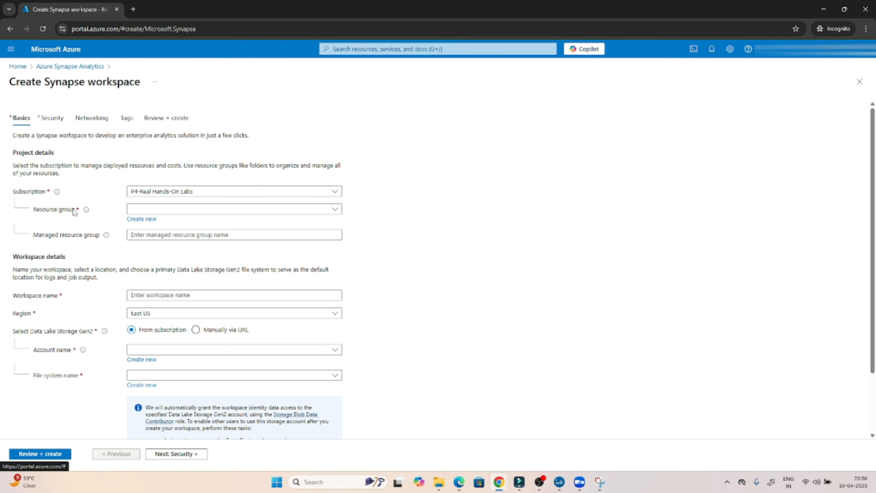
left_click(168, 209)
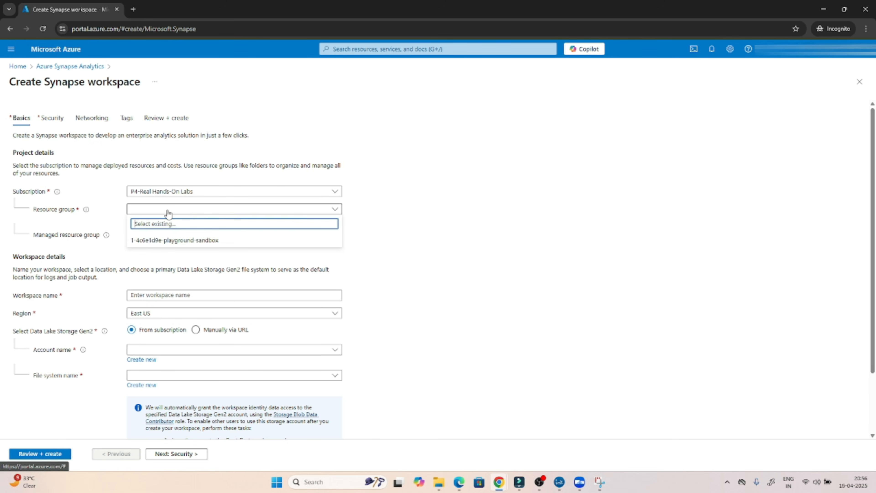
left_click(178, 244)
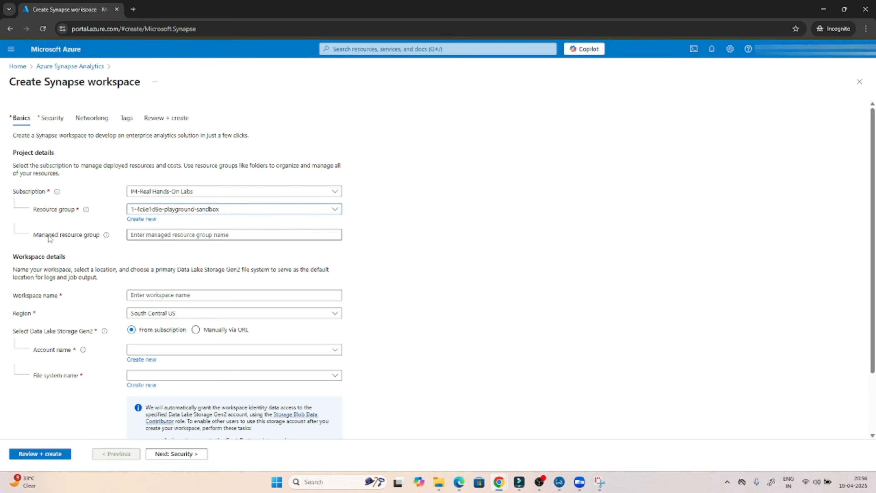
Enter poc-synapse-practical as the workspace name and pick East US 2 as the region.
left_click(145, 236)
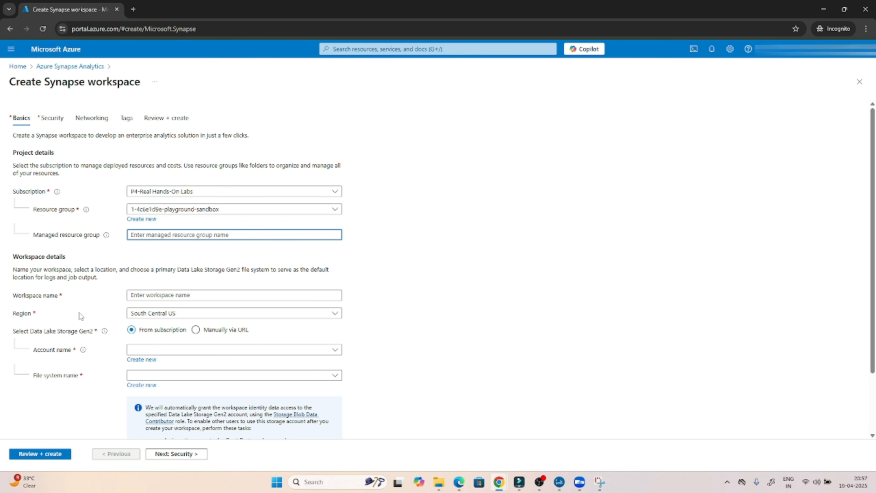
left_click(140, 296)
type("poc")
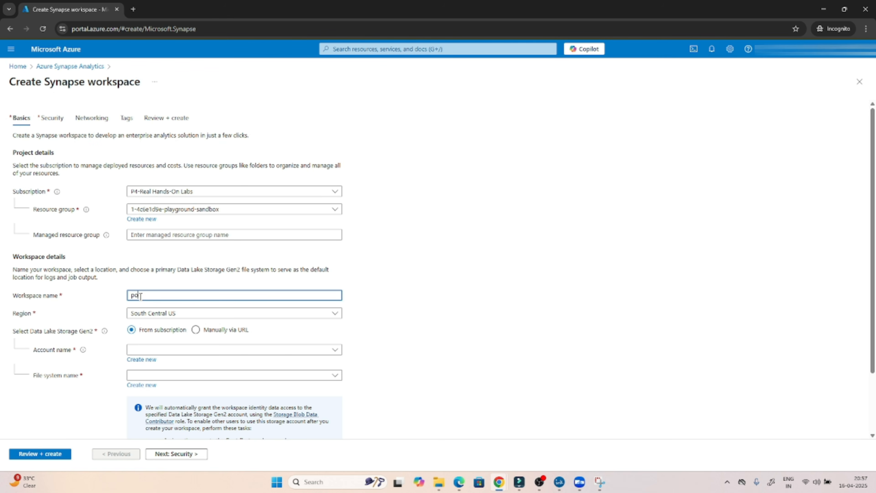
type("syna")
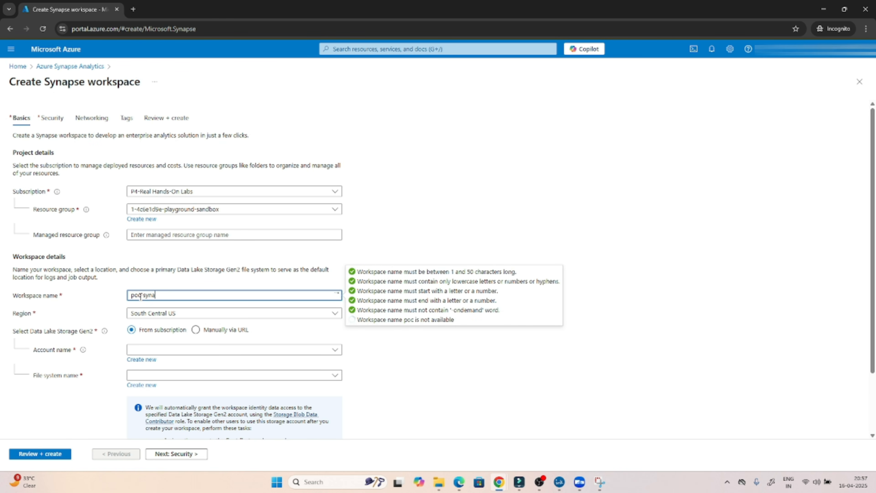
type("pse-pract")
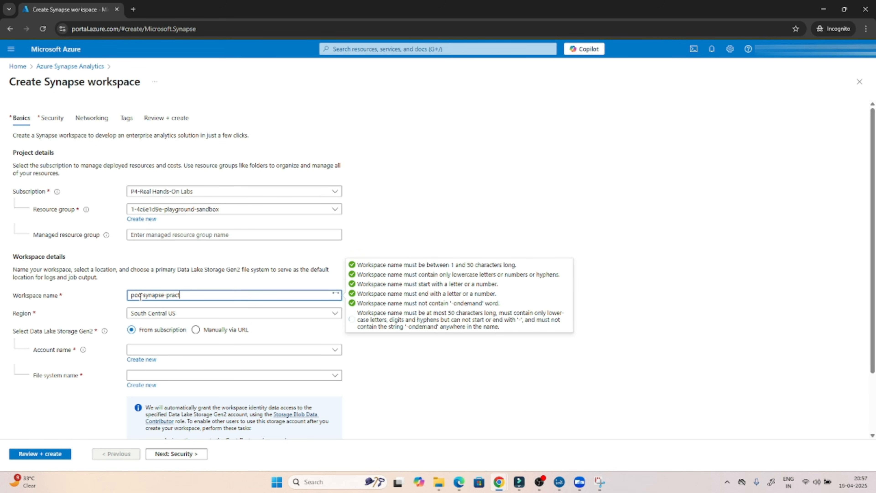
type("ica")
type("-")
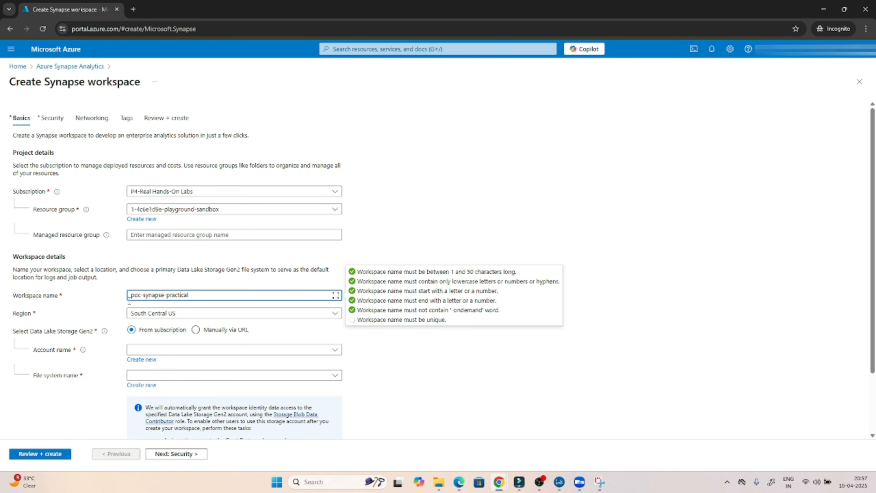
left_click(109, 300)
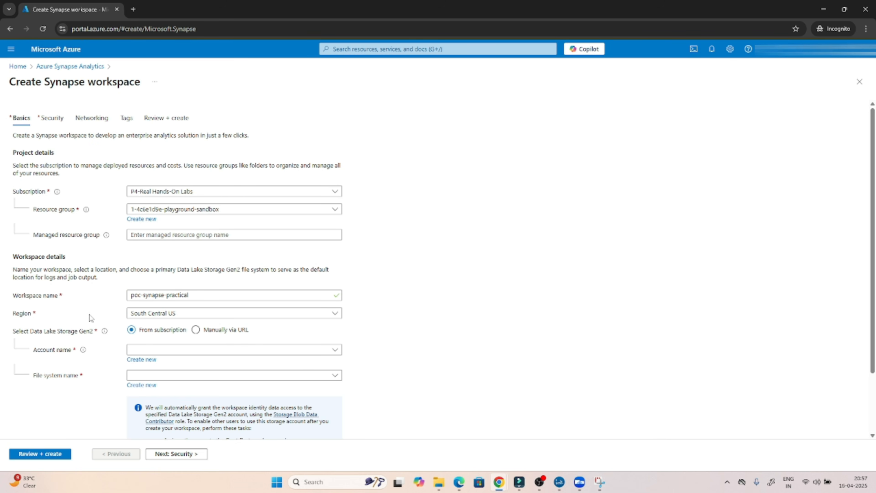
left_click(167, 312)
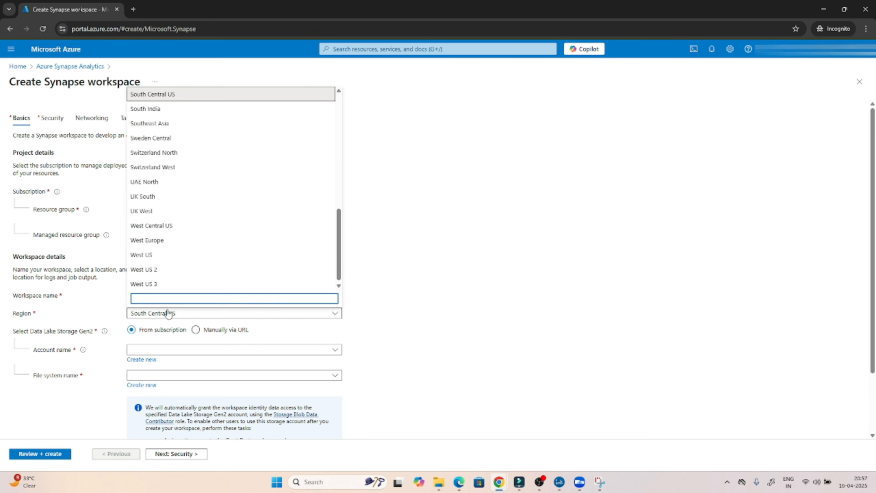
left_click_drag(339, 258, 340, 154)
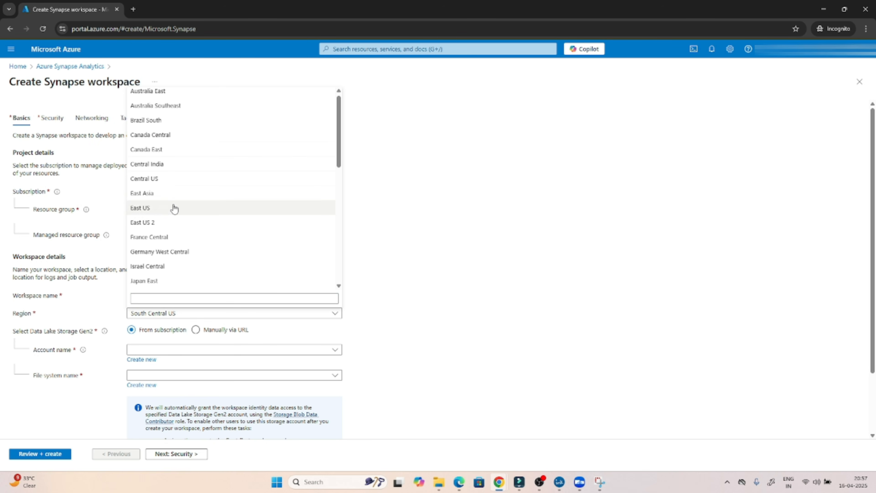
left_click(144, 225)
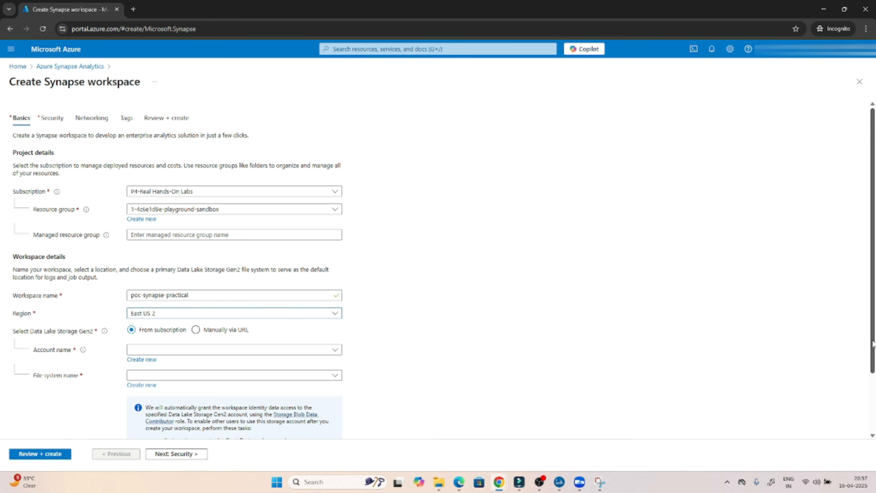
left_click_drag(873, 343, 867, 393)
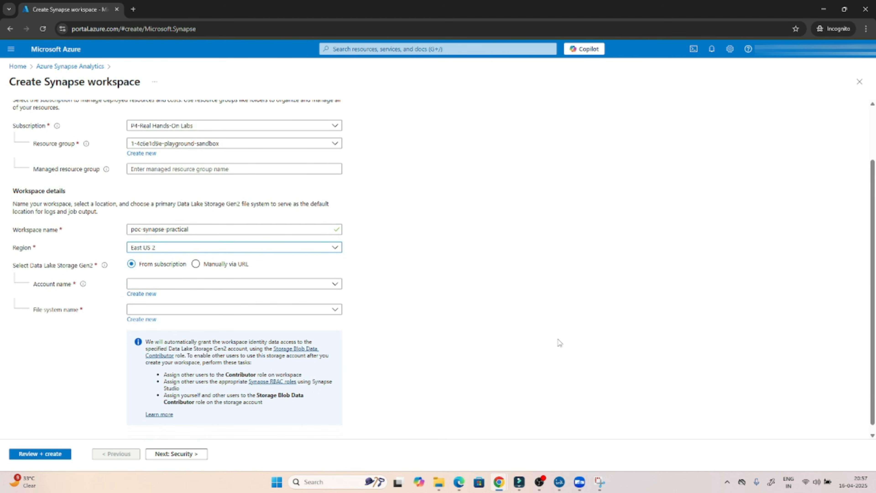
Create a new Data Lake Storage Gen2 account named pocdatalake04090 for the workspace.
left_click(277, 285)
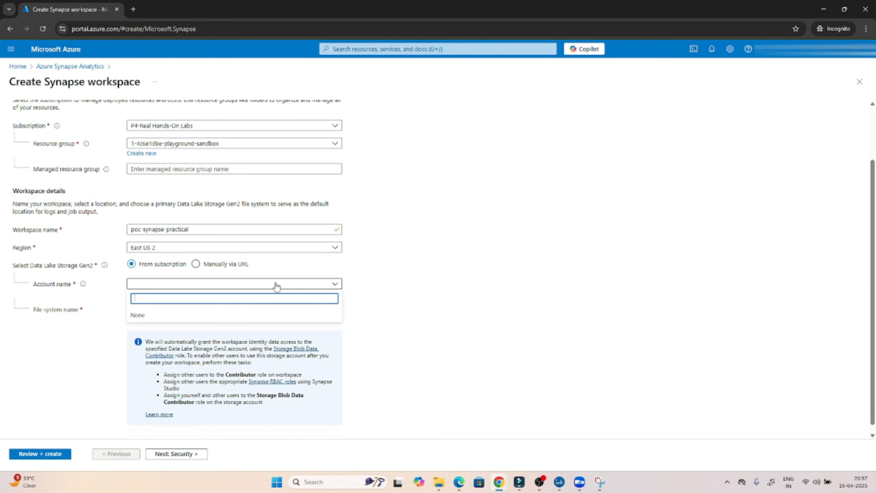
left_click(276, 285)
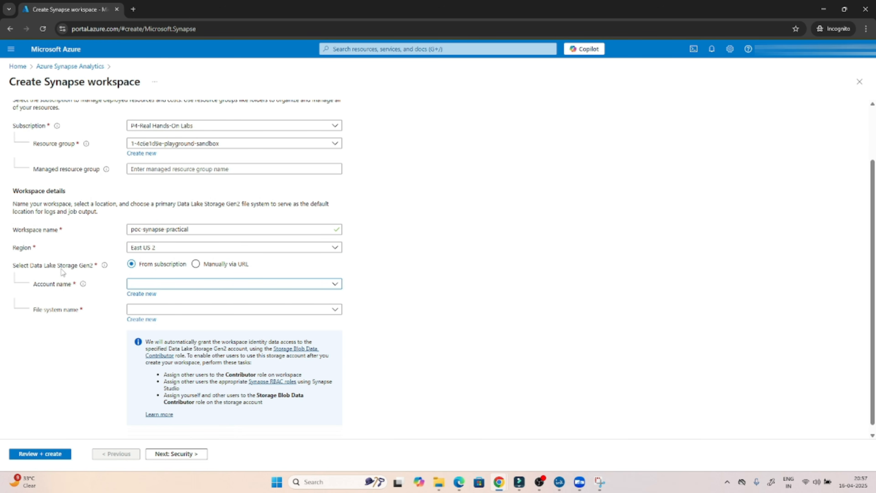
left_click(138, 299)
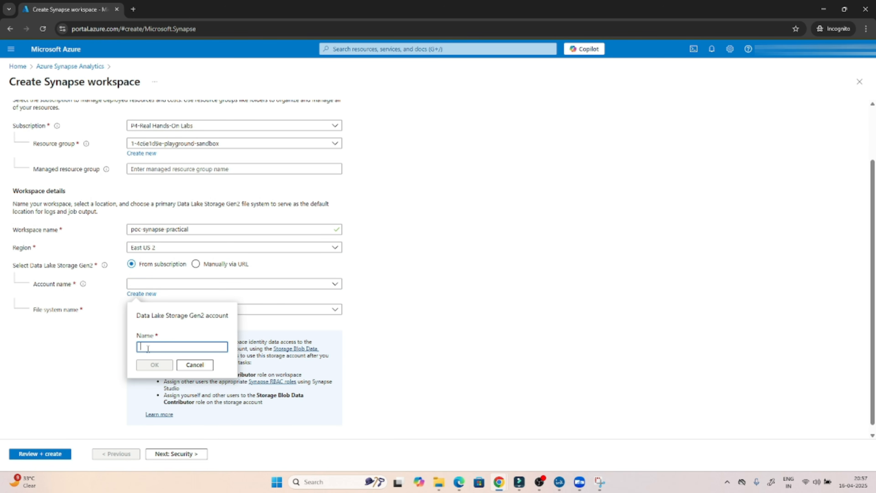
type("po")
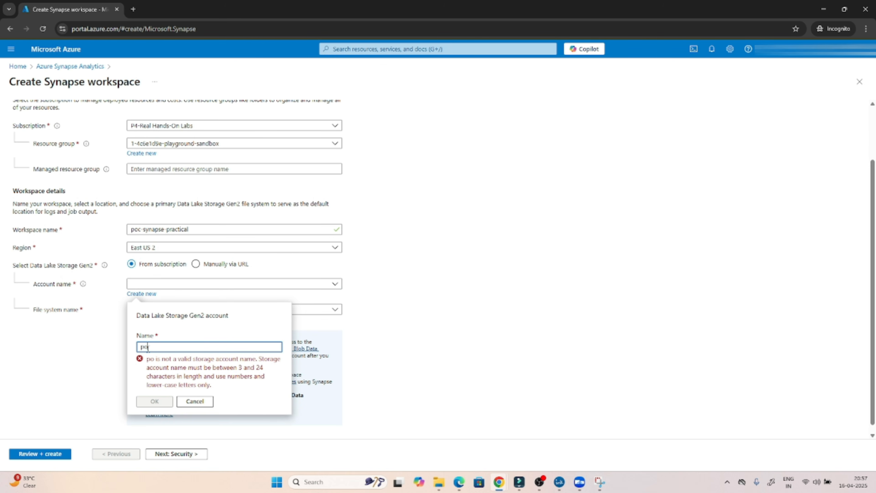
type("c")
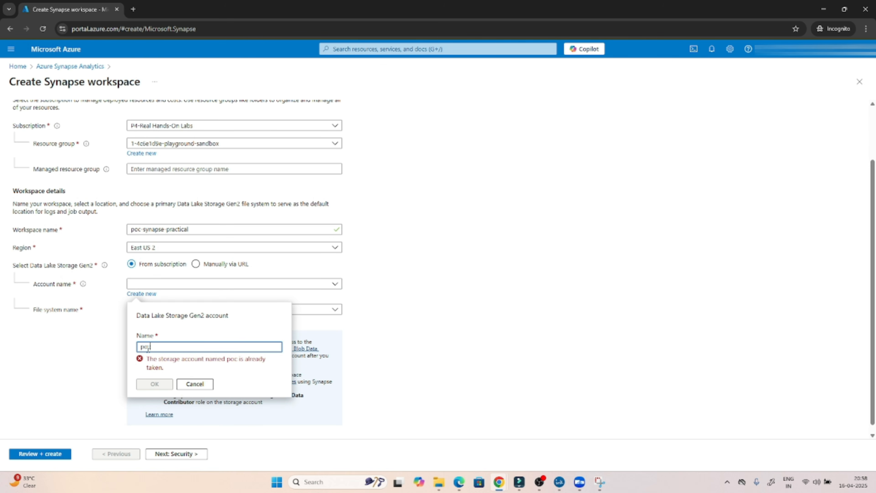
type("datalake04")
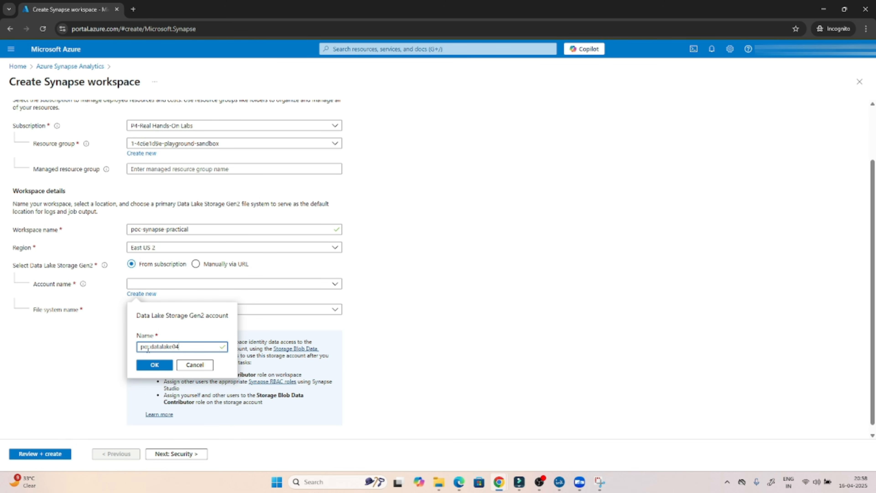
type("090")
left_click_drag(189, 346, 138, 347)
left_click(154, 365)
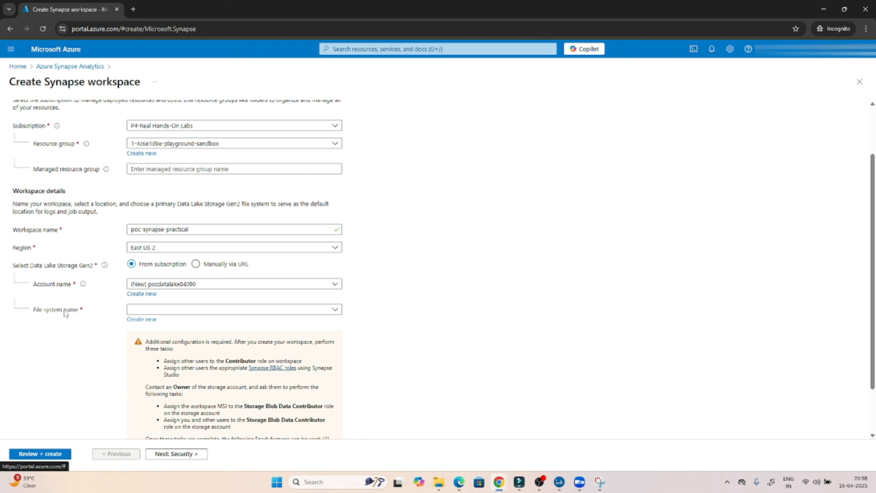
Create the new file system pocinpt and proceed to the Security tab.
left_click(134, 322)
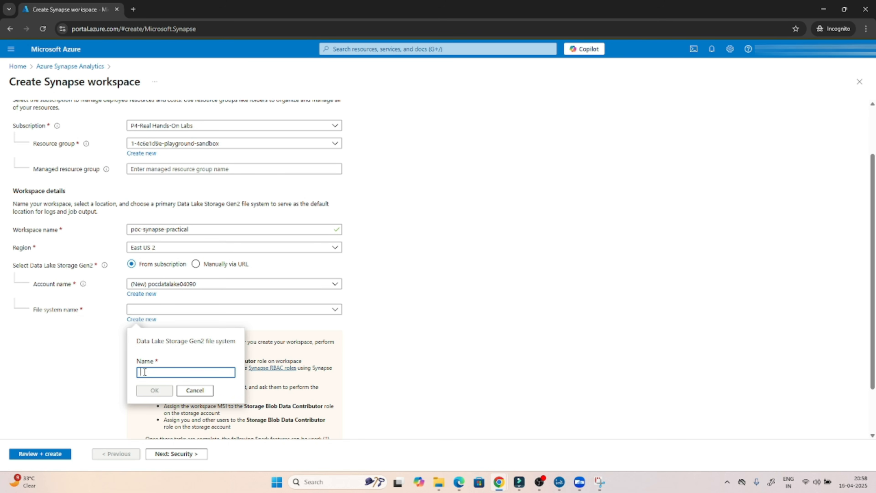
type("poc")
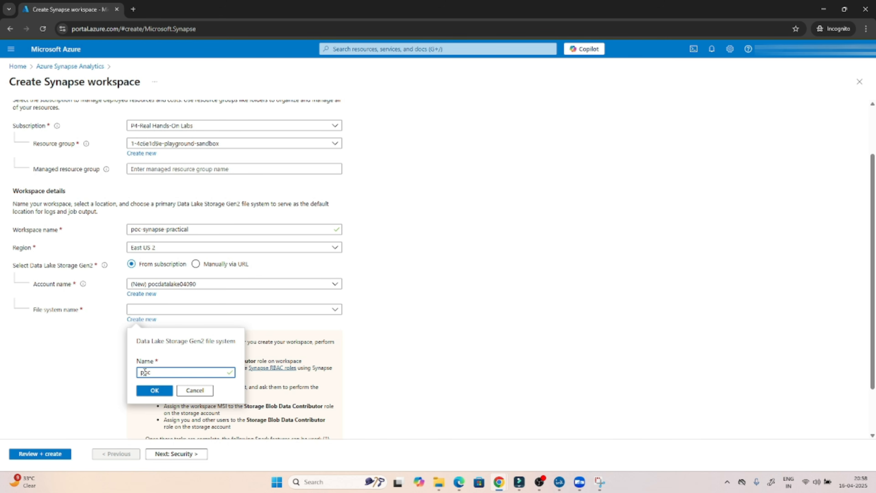
type("inpt")
left_click(155, 391)
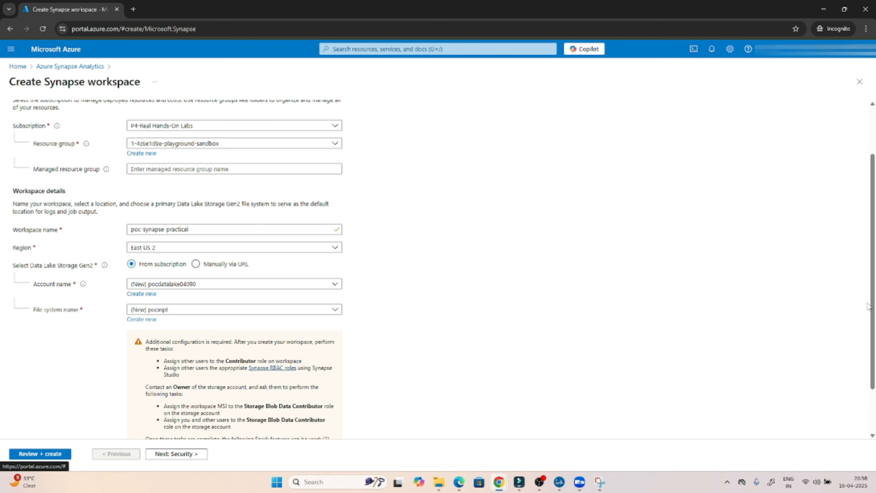
scroll(868, 362, "down", 3)
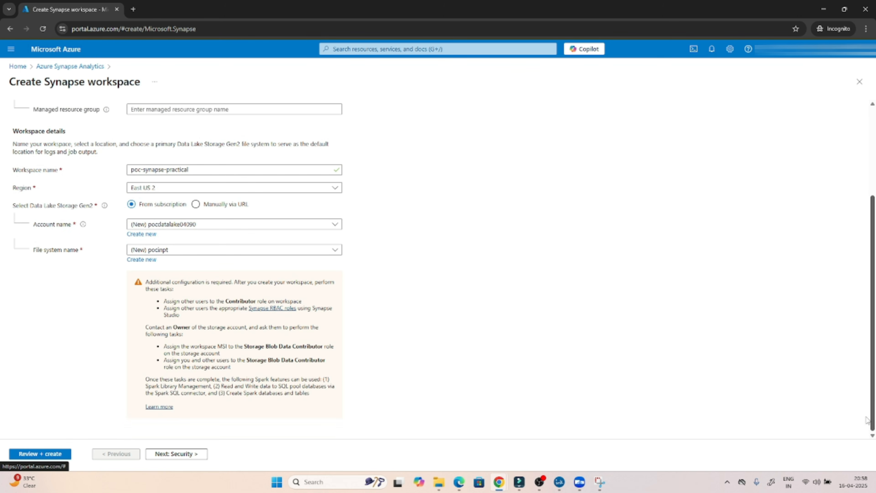
scroll(868, 376, "up", 1)
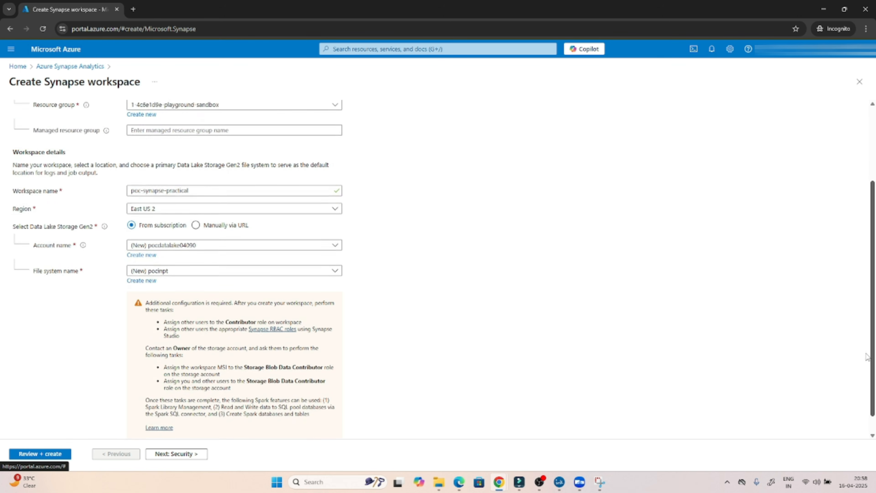
scroll(866, 357, "down", 1)
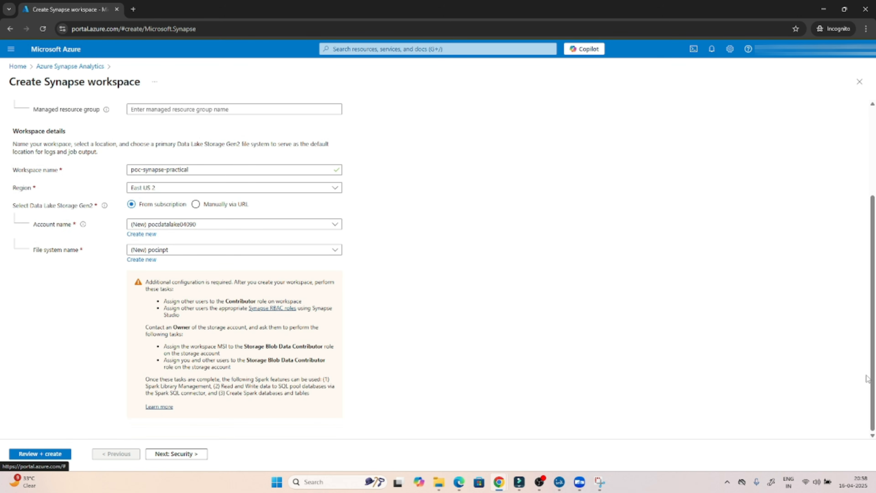
left_click(186, 455)
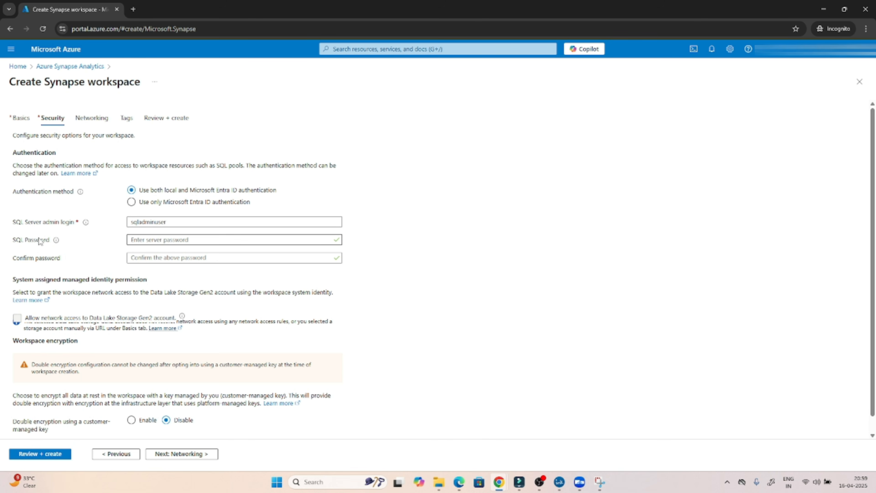
Enter and confirm the SQL admin password, then proceed to the Networking tab.
left_click(143, 241)
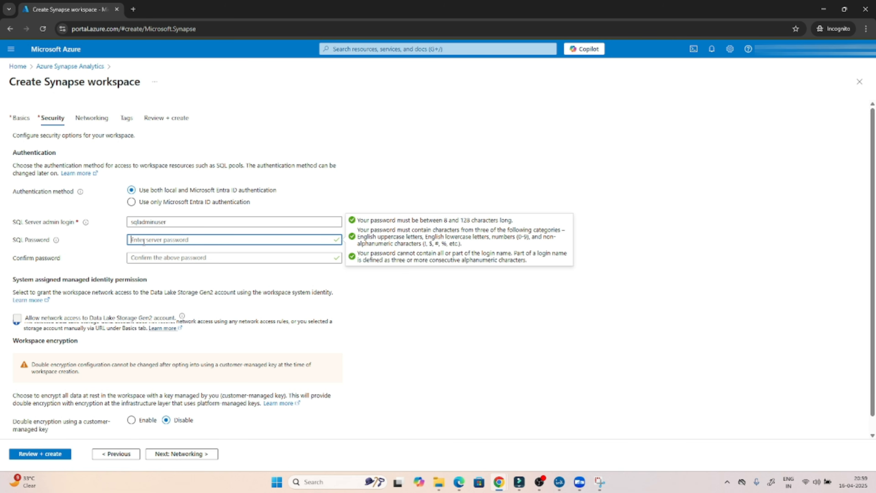
type("P")
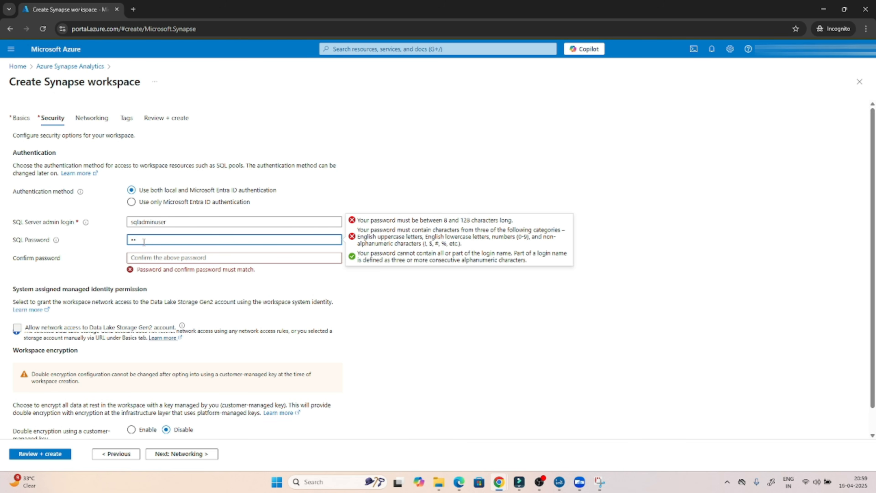
type("•••••••")
left_click(148, 255)
type("••••")
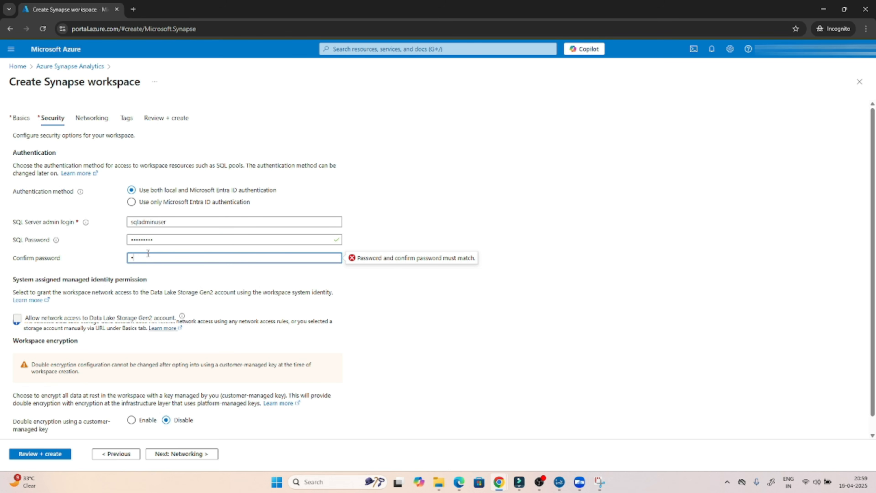
type("••••")
left_click(395, 316)
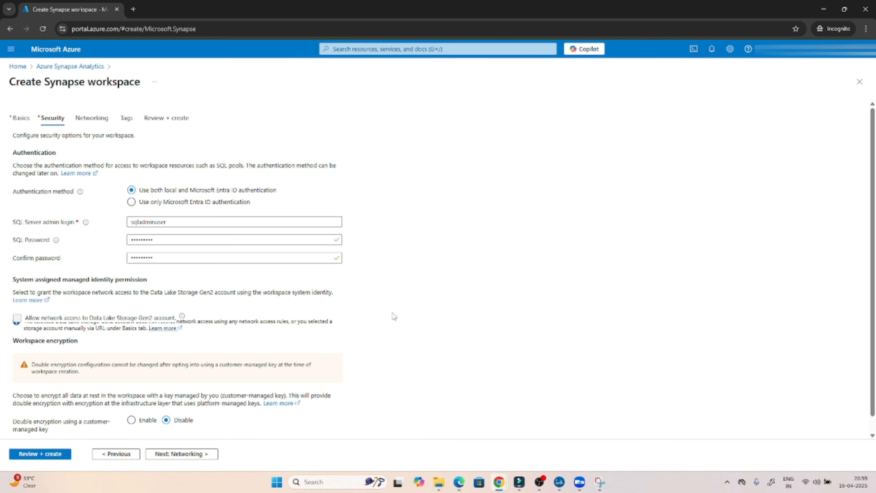
left_click(169, 457)
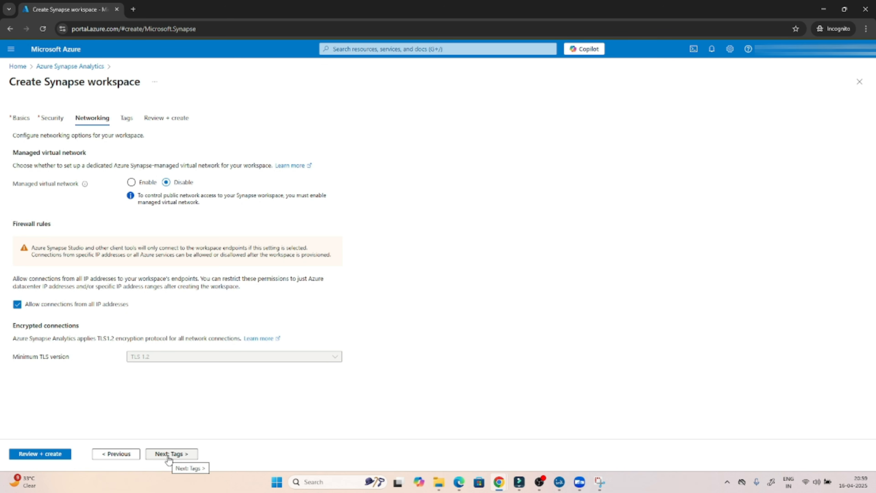
Advance past Networking and Tags to Review + create and wait for validation to succeed.
left_click(168, 454)
left_click(168, 455)
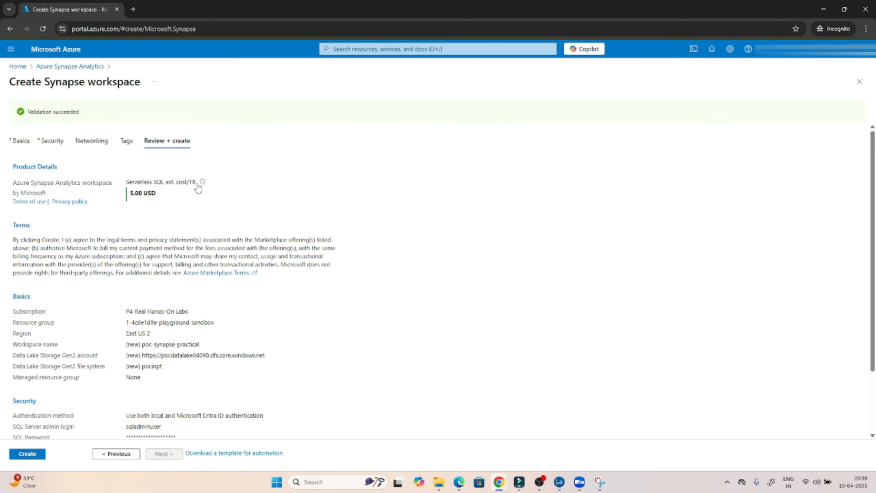
mouse_move(203, 188)
Create the workspace and, once deployed, open the playground-sandbox resource group.
left_click(28, 454)
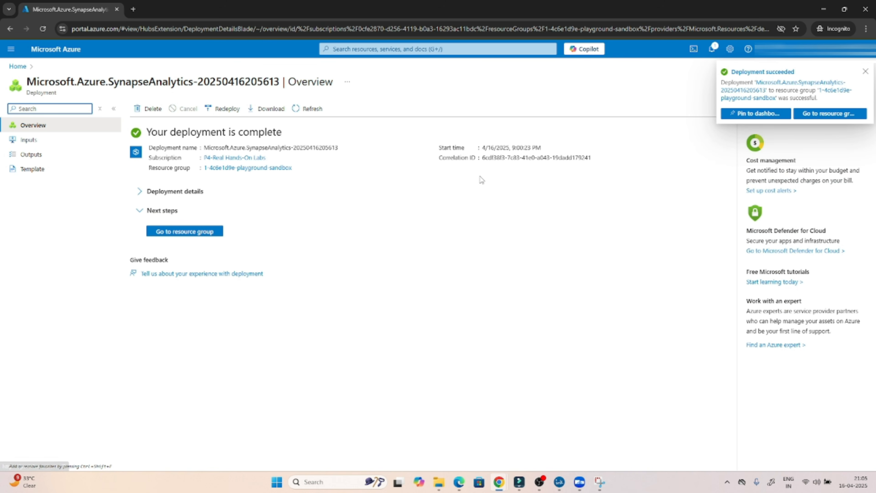
left_click(177, 232)
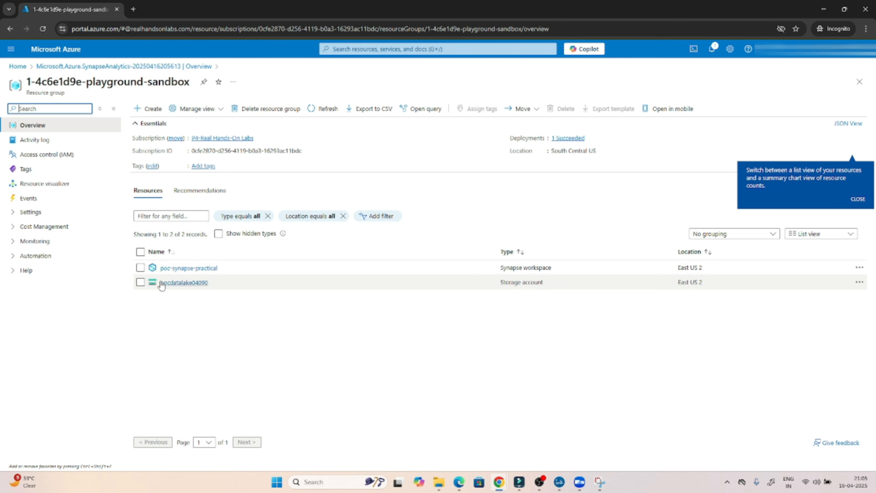
Open the pocdatalake04090 storage account in a new browser tab.
right_click(167, 286)
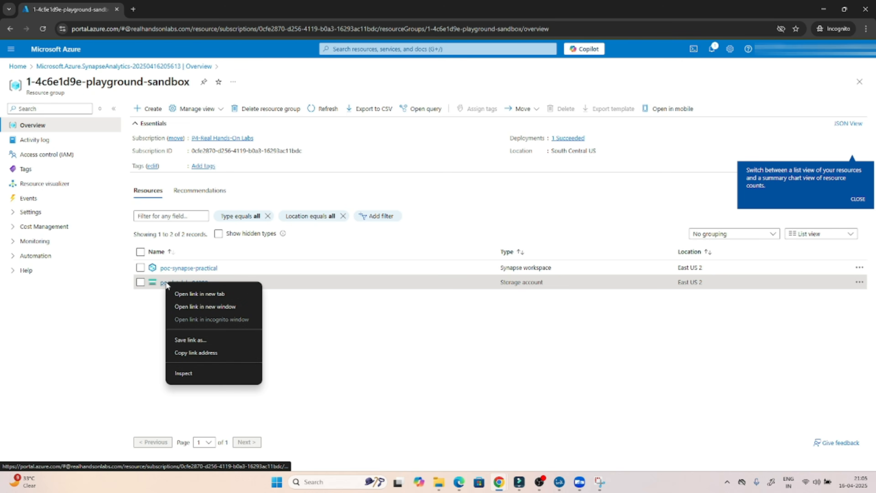
left_click(189, 290)
left_click(165, 9)
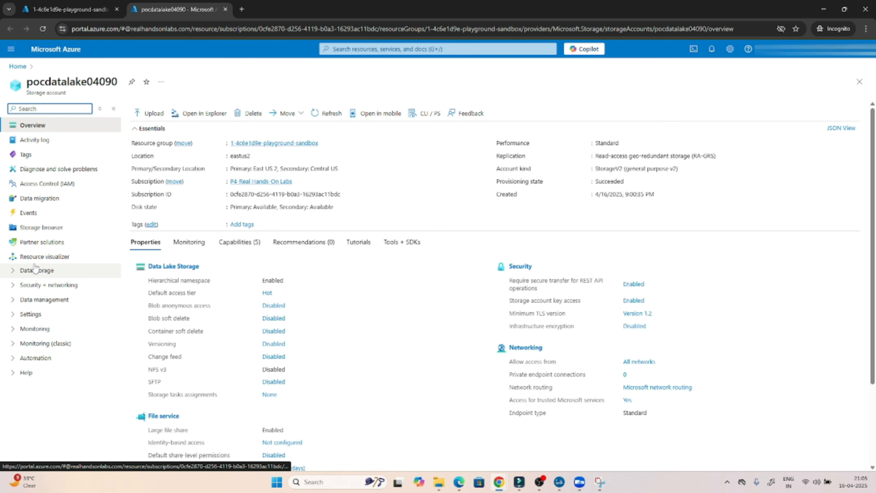
Check that the account's pocinpt container is empty, then return to the resource group tab.
left_click(13, 272)
left_click(47, 289)
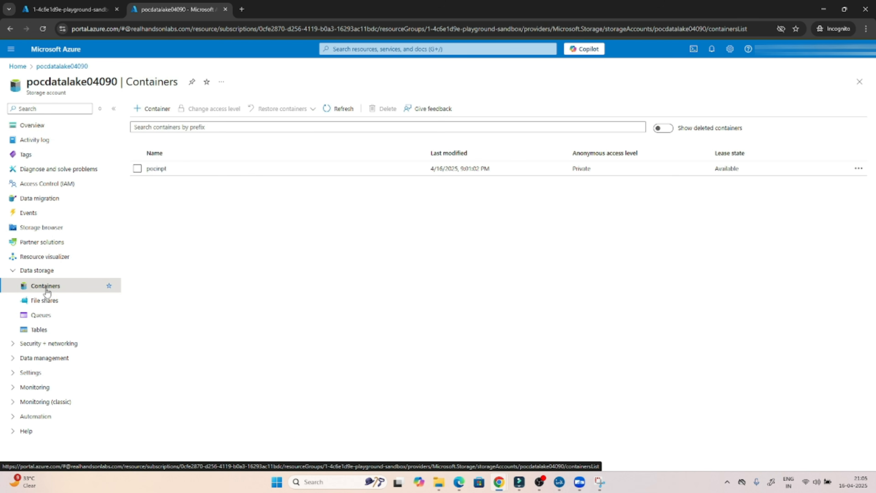
left_click(159, 169)
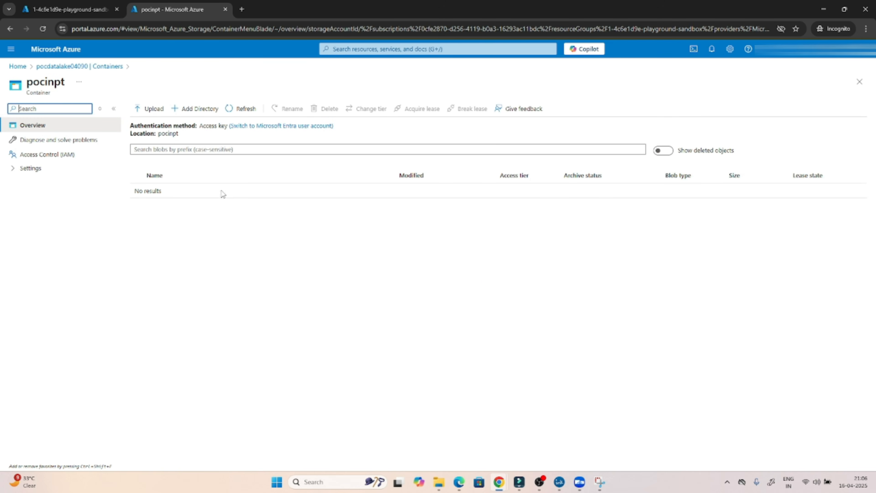
left_click(105, 69)
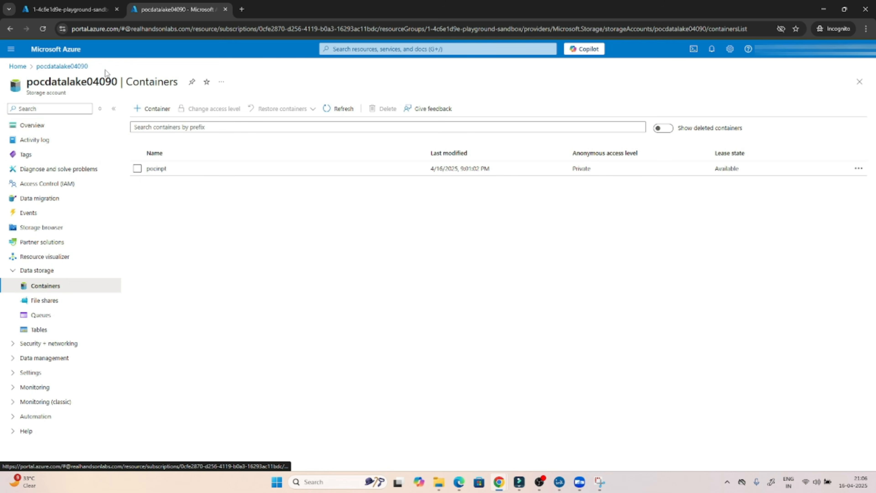
left_click(98, 11)
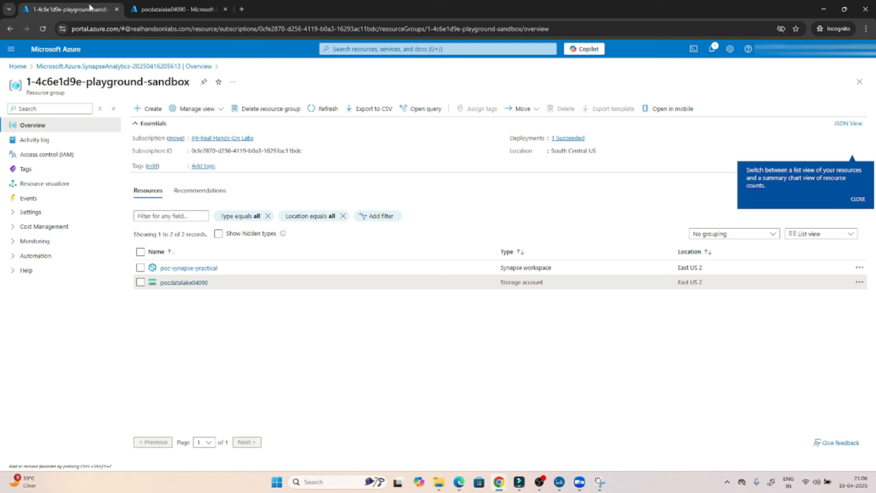
Open poc-synapse-practical, glance at its Activity log and Access control (IAM), then launch Synapse Studio.
left_click(194, 269)
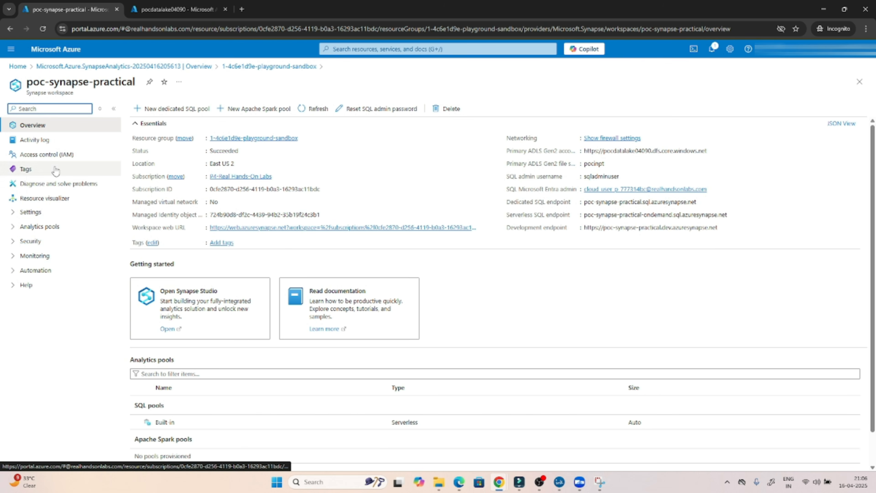
left_click(41, 144)
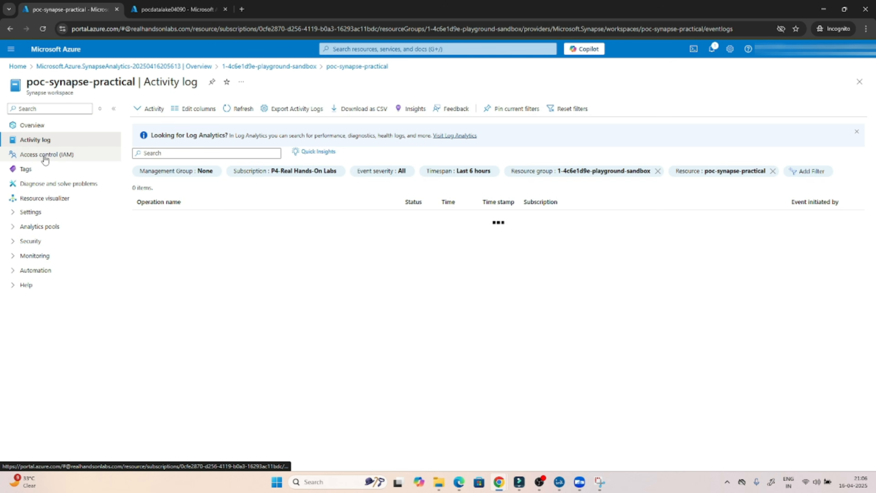
left_click(45, 158)
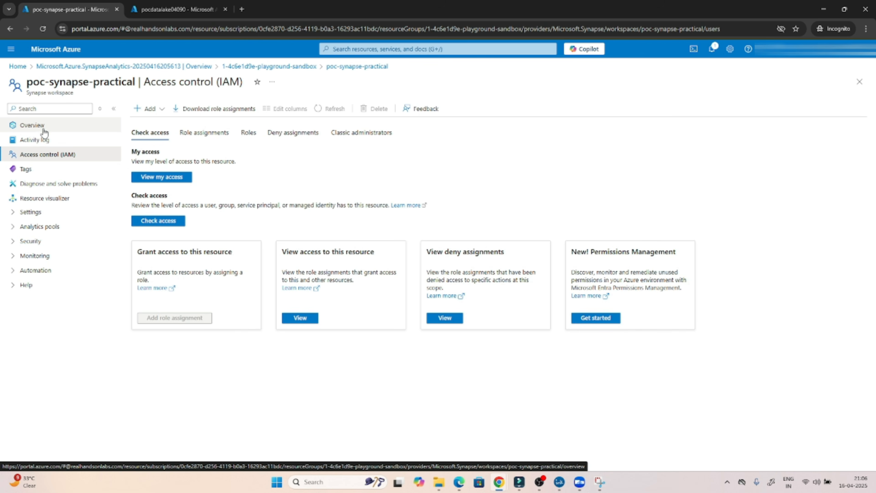
left_click(38, 126)
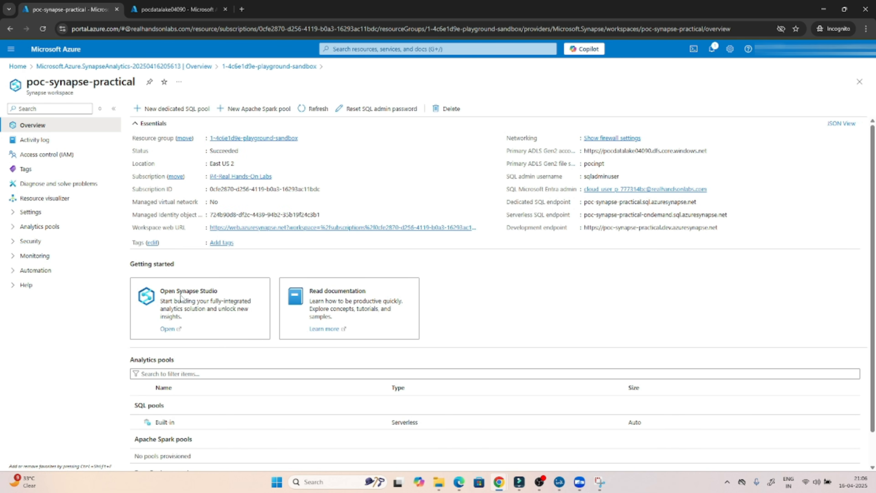
left_click(169, 330)
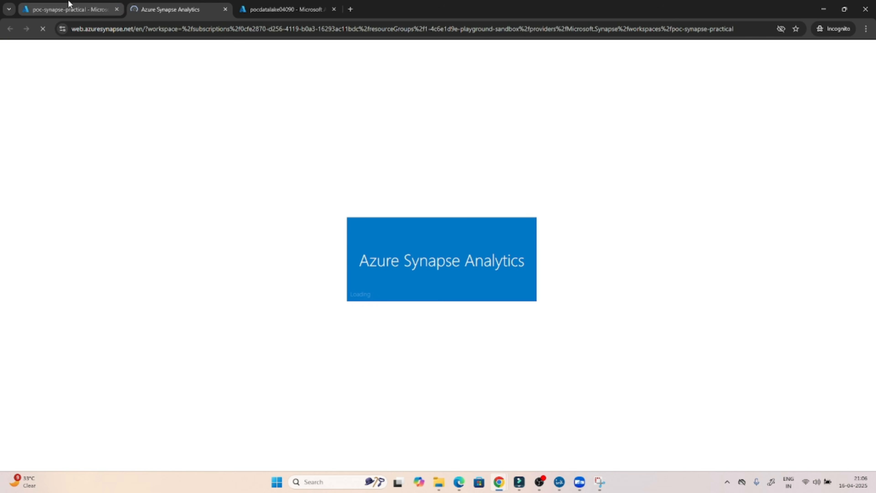
Scroll the workspace overview down to its Analytics pools, then switch to the Synapse Studio tab.
left_click(69, 7)
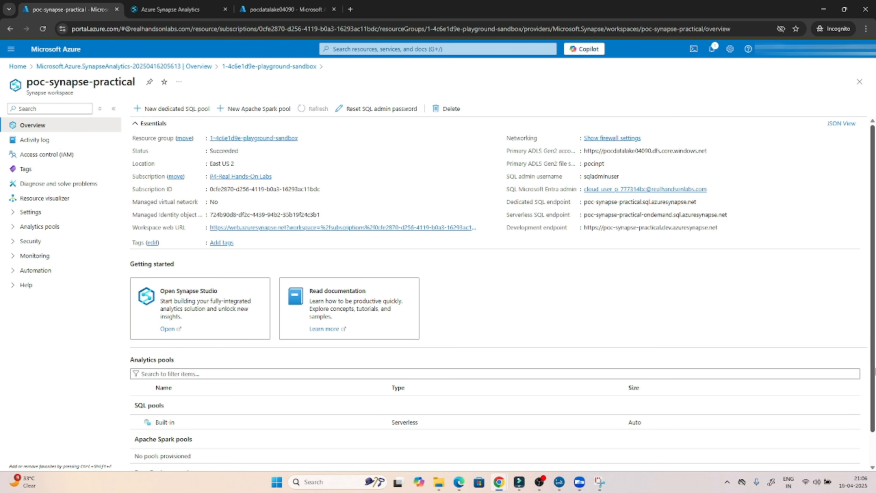
left_click_drag(874, 368, 873, 404)
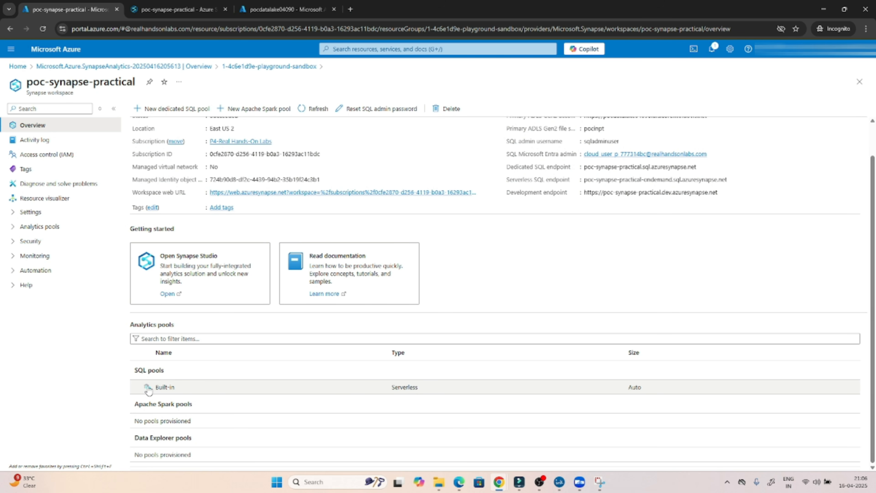
left_click(169, 4)
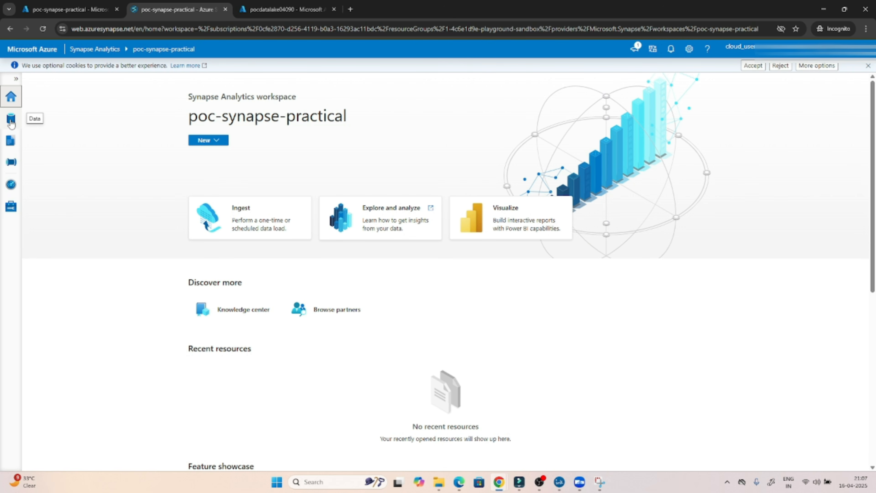
In the Data hub's Linked tab, expand the primary ADLS Gen2 account and open the pocinpt container.
left_click(11, 120)
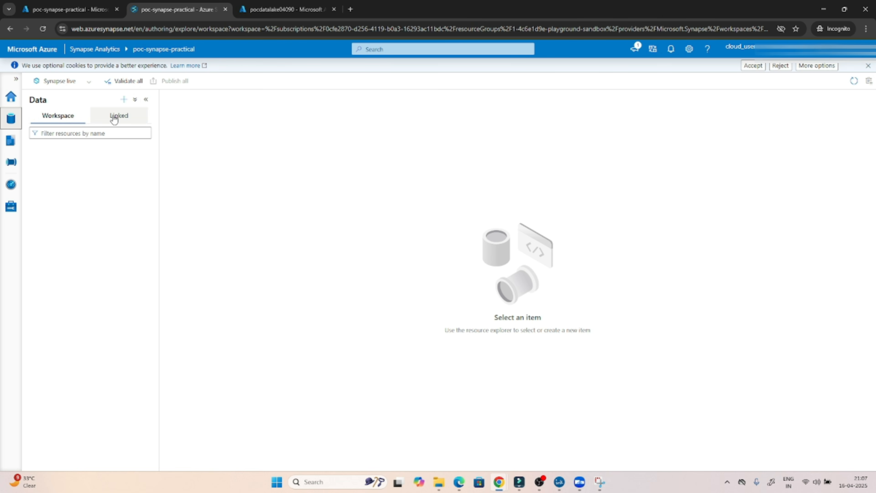
left_click(123, 120)
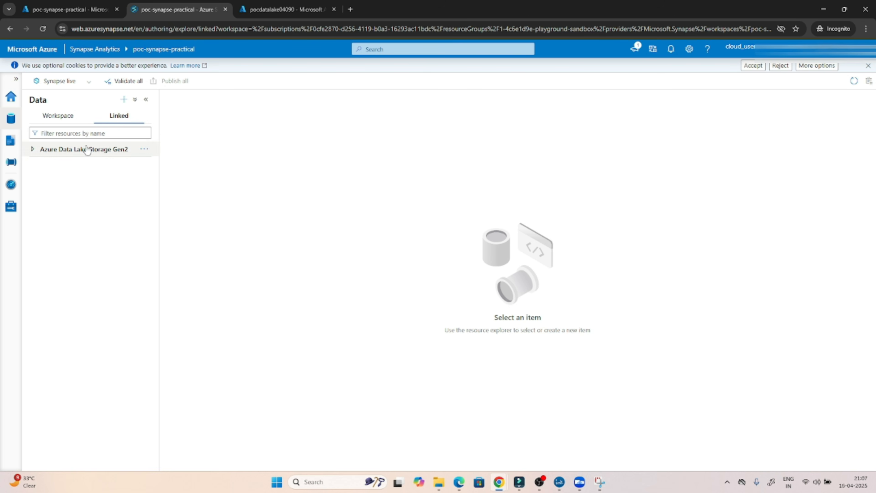
left_click(62, 152)
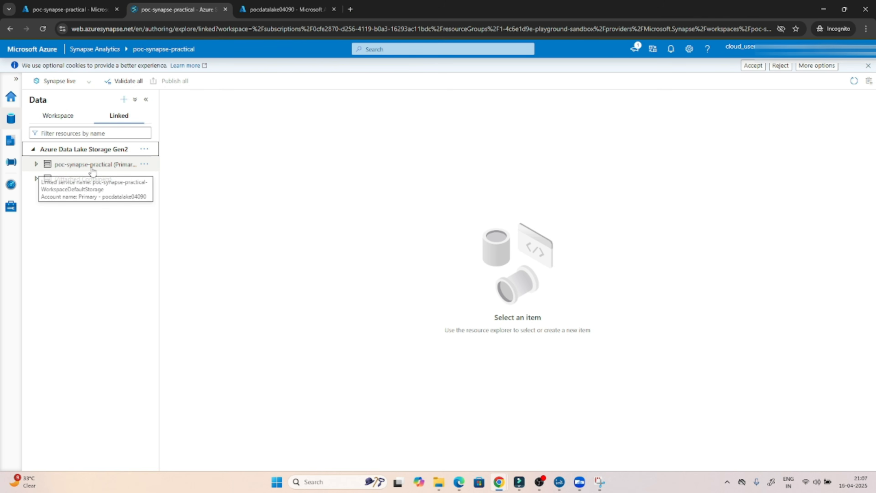
left_click(52, 166)
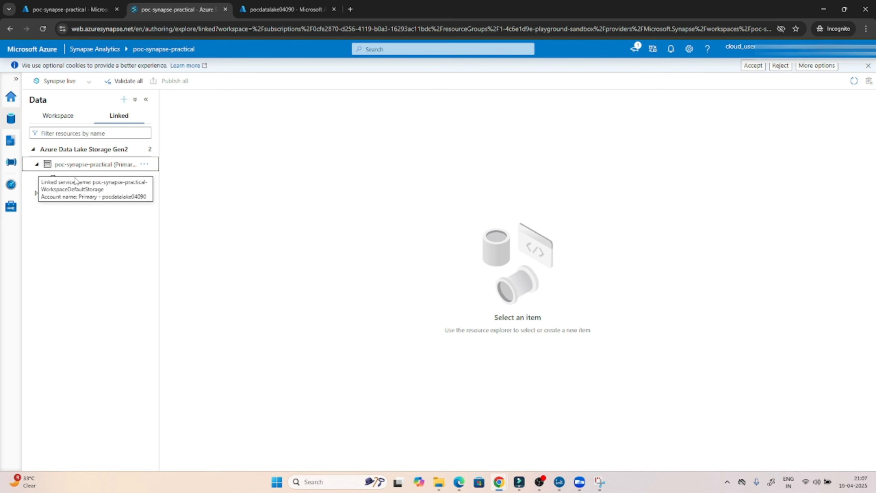
left_click(86, 182)
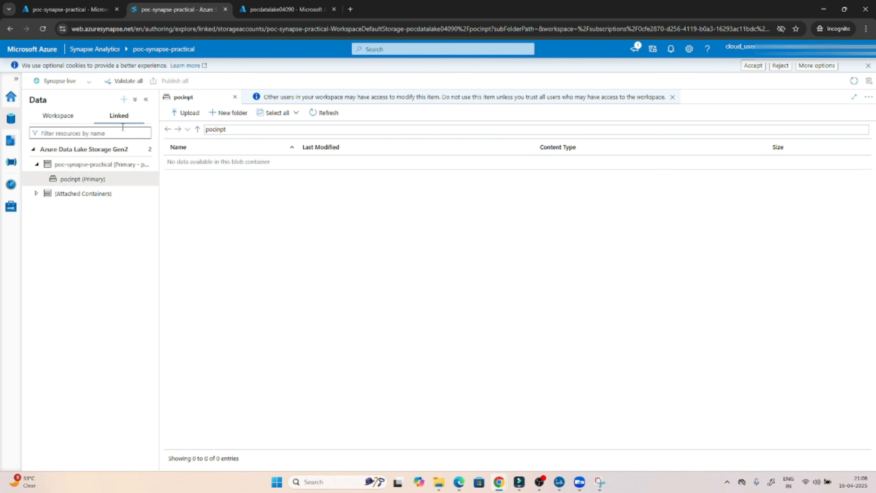
left_click(73, 119)
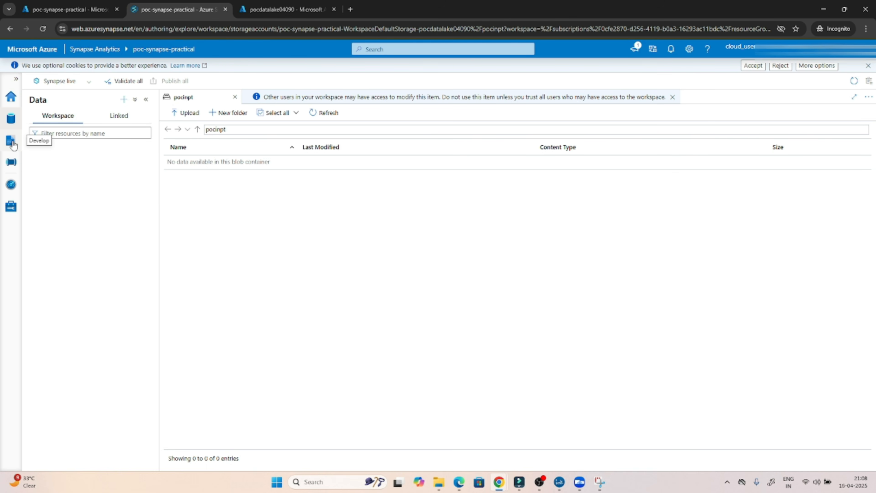
Check the Develop hub's new-resource choices without adding anything, then move to the Integrate hub.
left_click(12, 142)
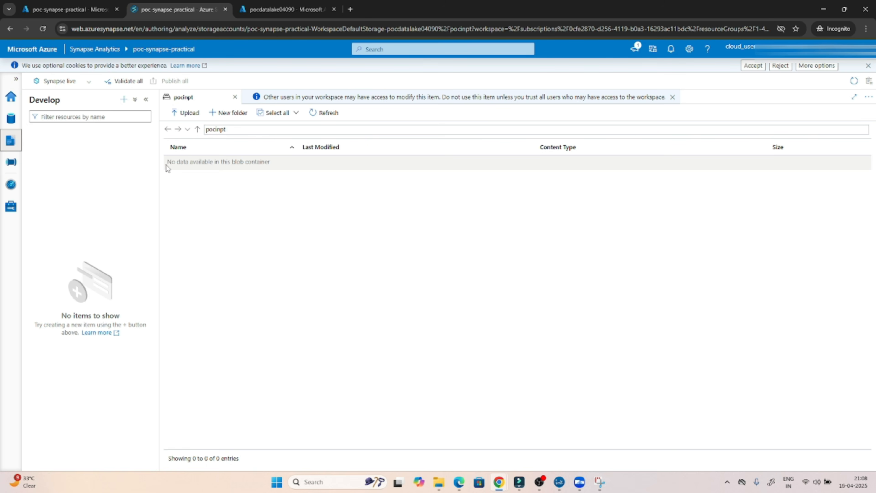
left_click(123, 99)
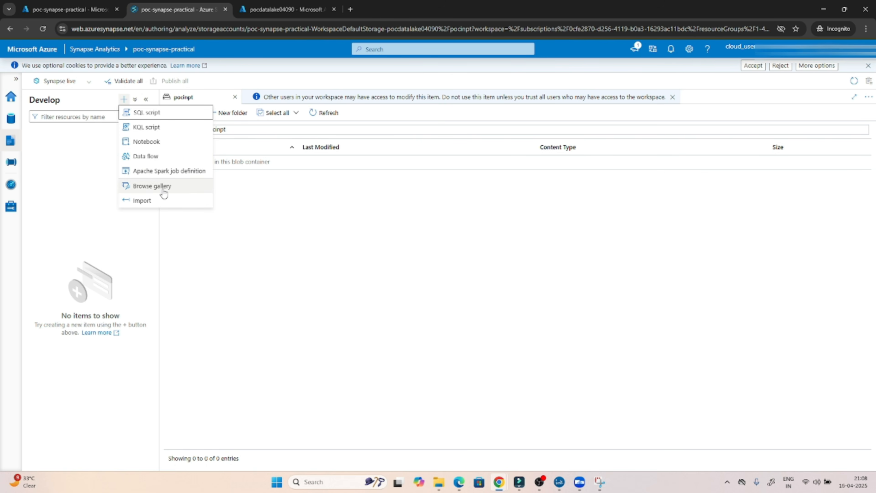
left_click(75, 186)
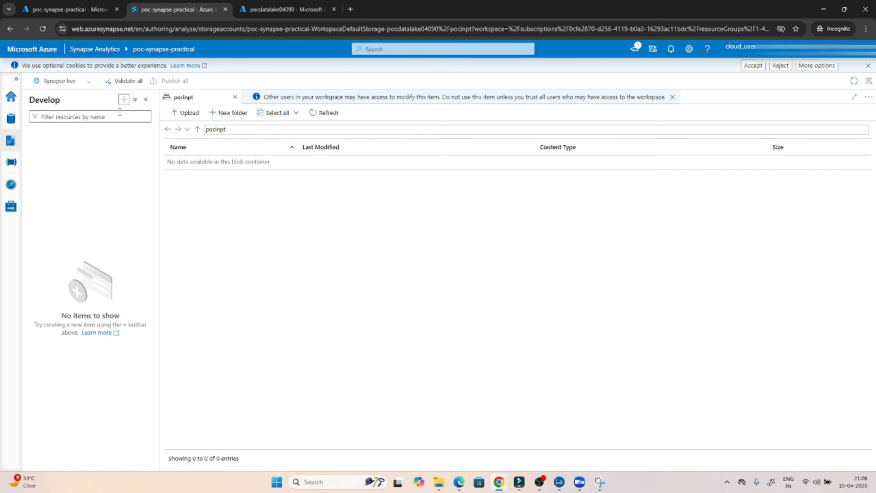
left_click(10, 164)
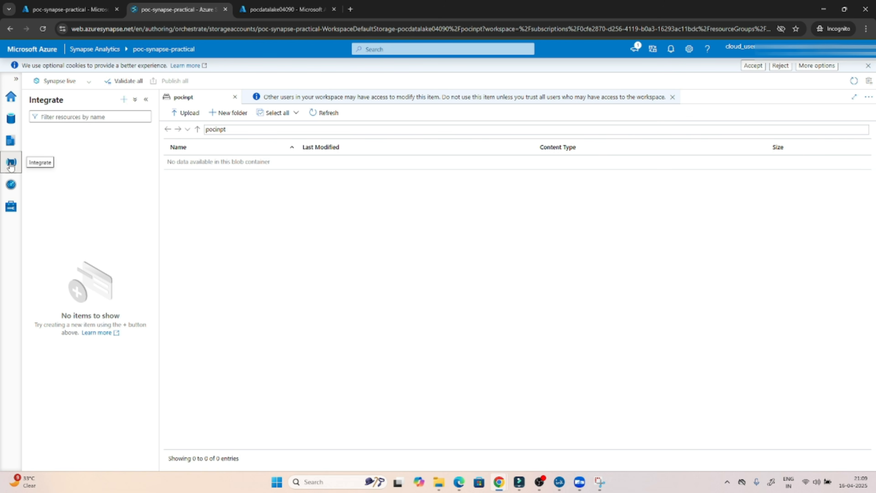
Create Pipeline 1 and expand its Move and transform and General activity groups.
left_click(123, 100)
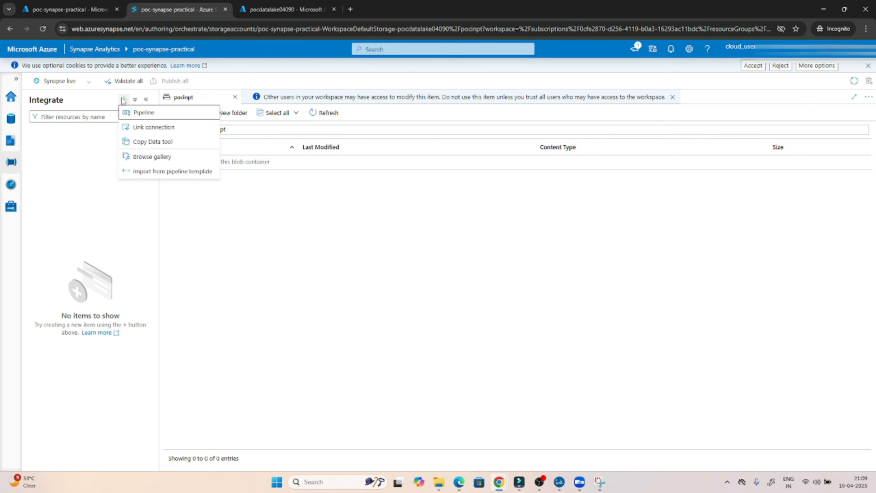
left_click(138, 114)
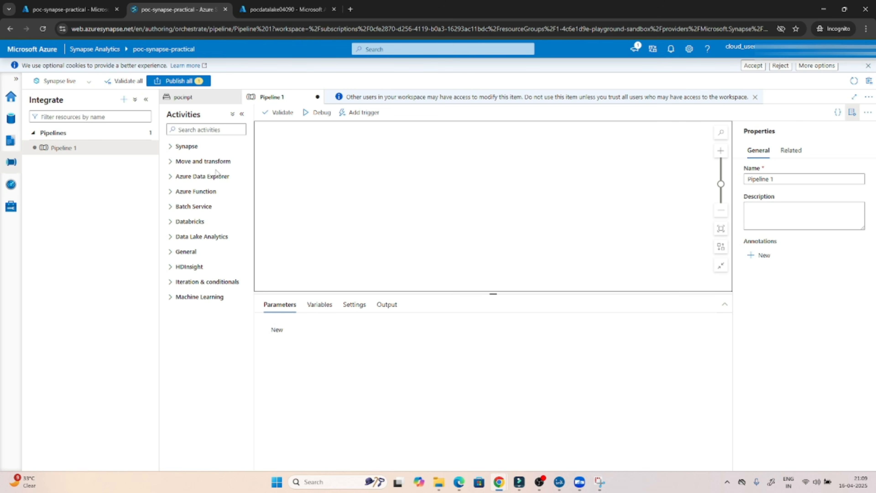
left_click(176, 162)
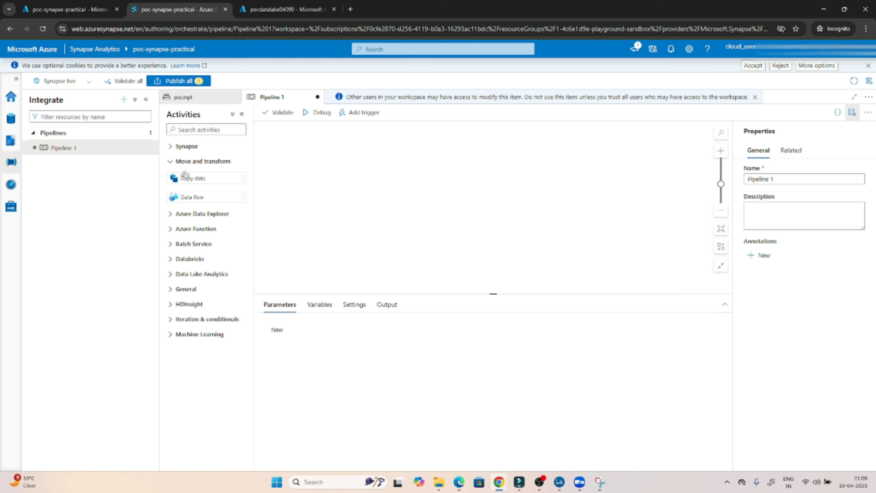
left_click(180, 293)
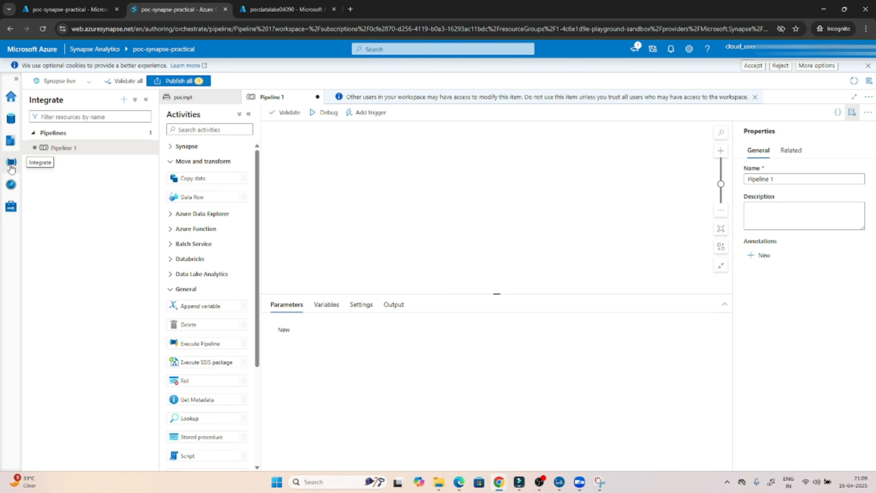
left_click(10, 142)
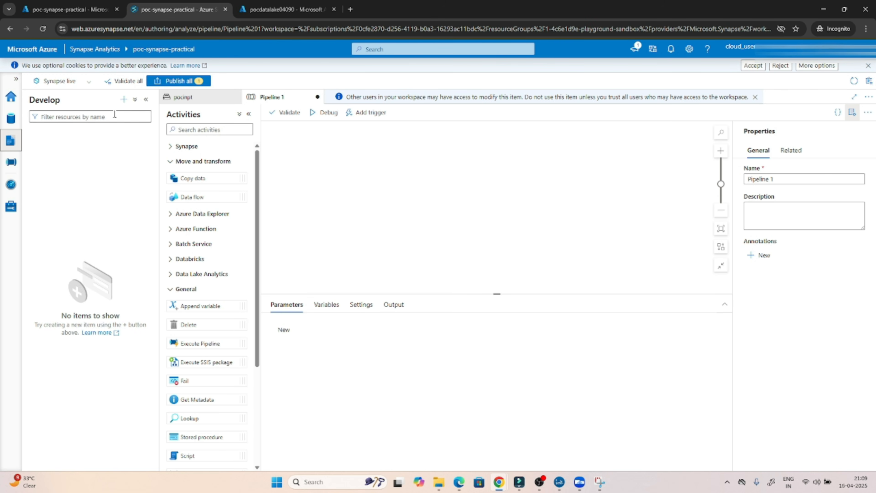
Create Notebook 1 in the Develop hub and select its first code cell.
left_click(124, 100)
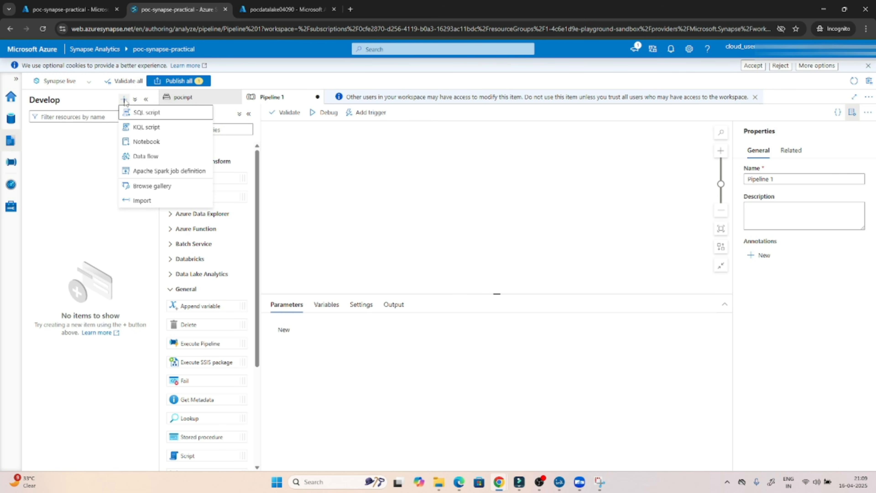
left_click(145, 142)
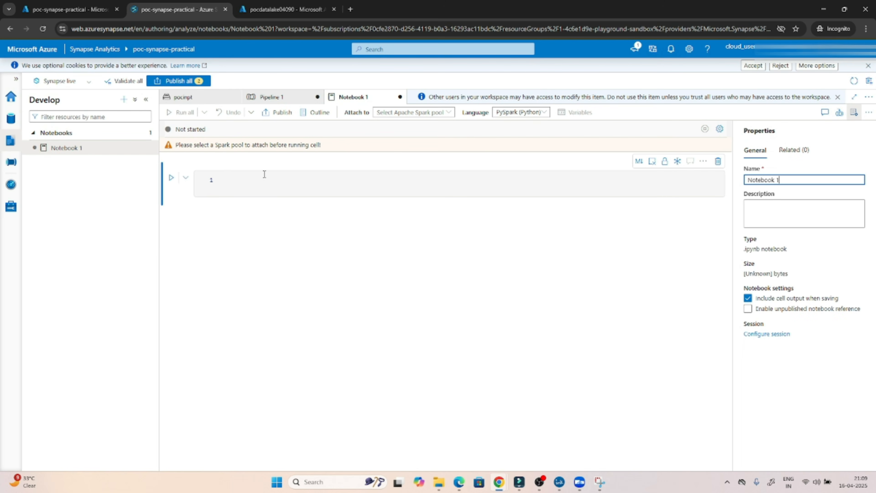
left_click(254, 180)
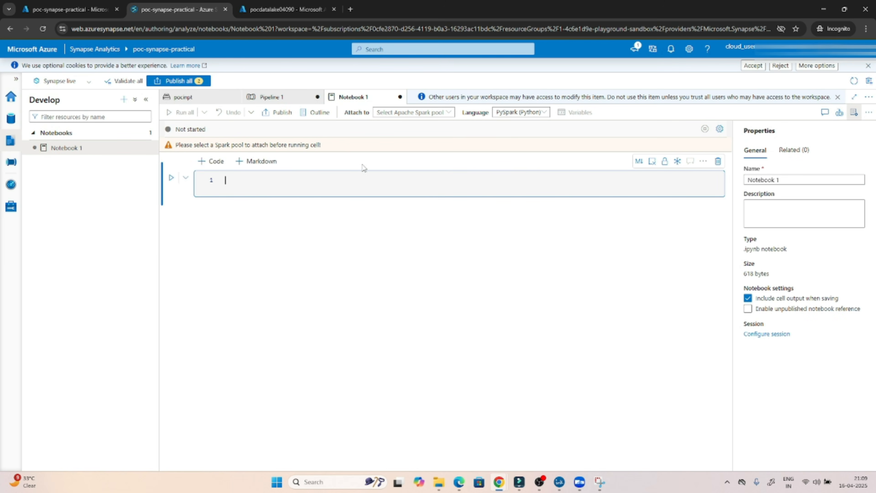
Add SQL script 1, then bring Notebook 1 back up from the Develop tree.
left_click(124, 99)
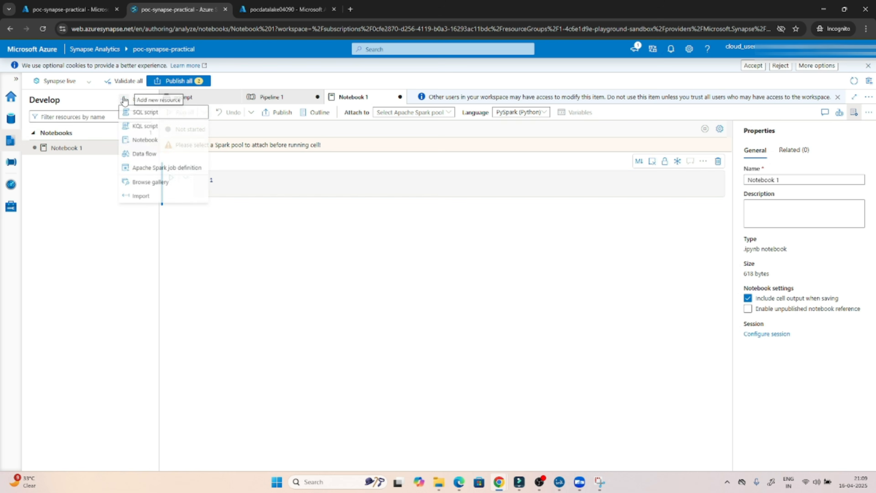
left_click(139, 113)
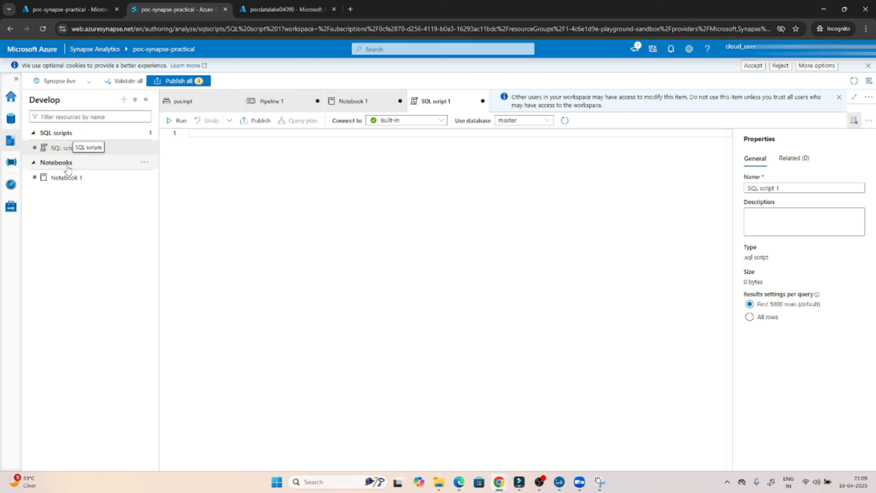
left_click(67, 178)
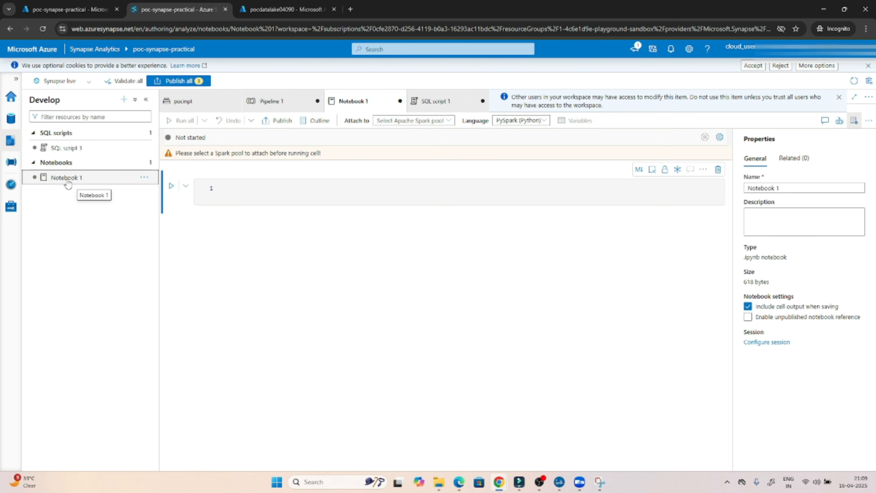
Review Pipeline 1, the empty Monitor run history and the Built-in serverless SQL pool, then go Home.
left_click(10, 166)
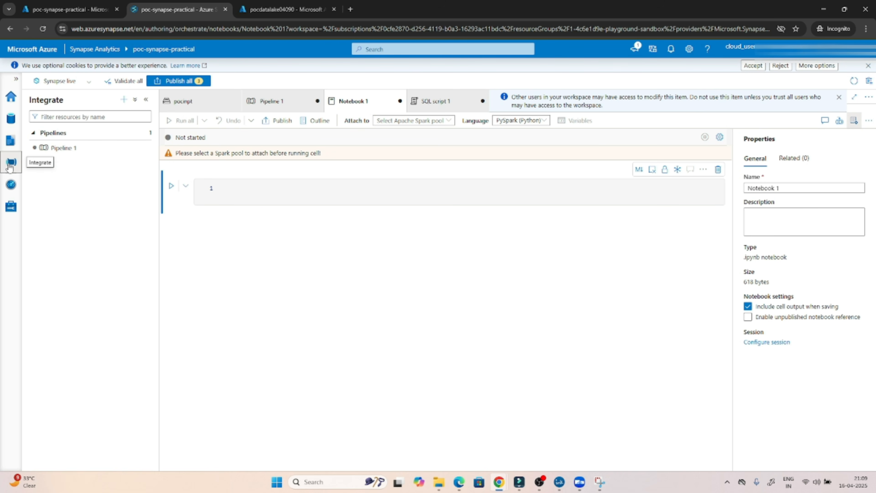
left_click(70, 148)
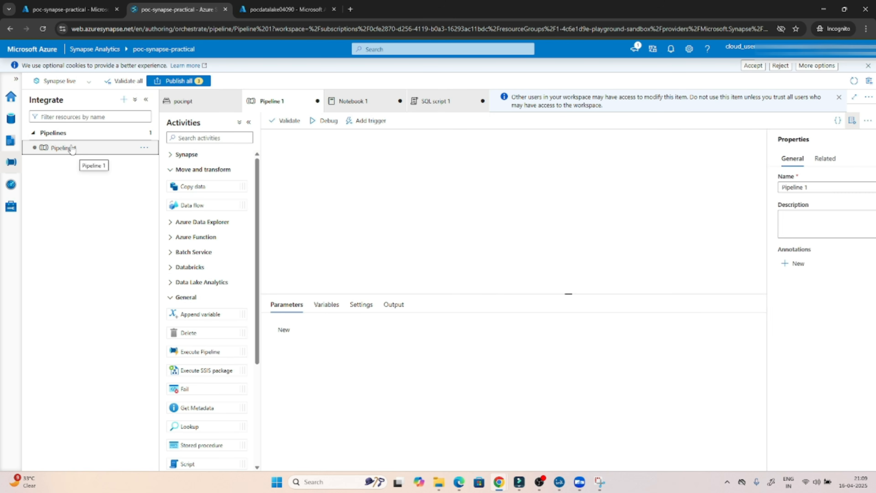
left_click(10, 185)
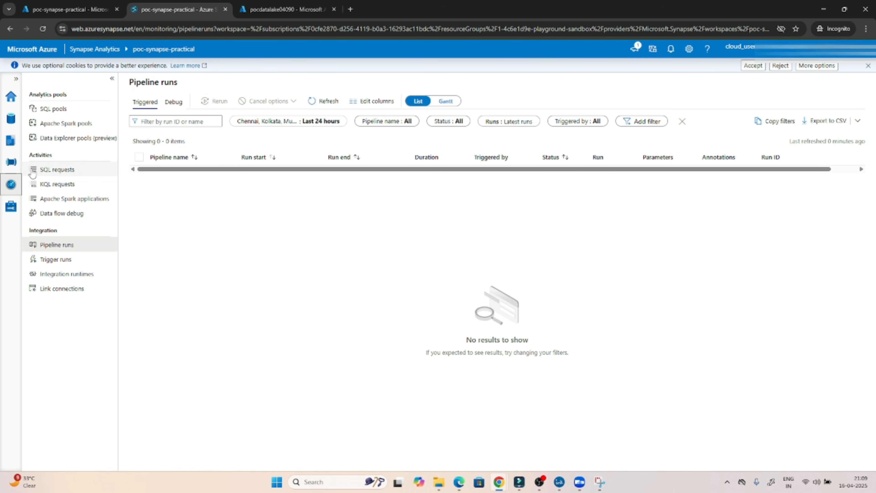
left_click(11, 206)
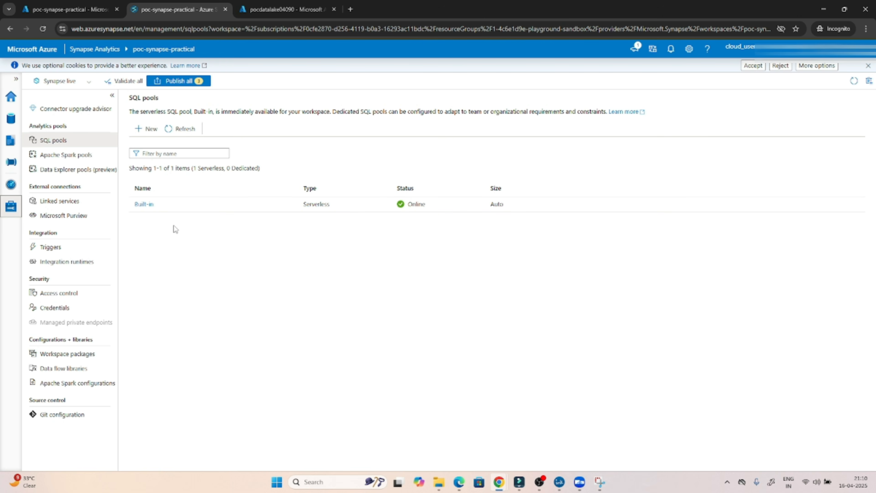
left_click(11, 96)
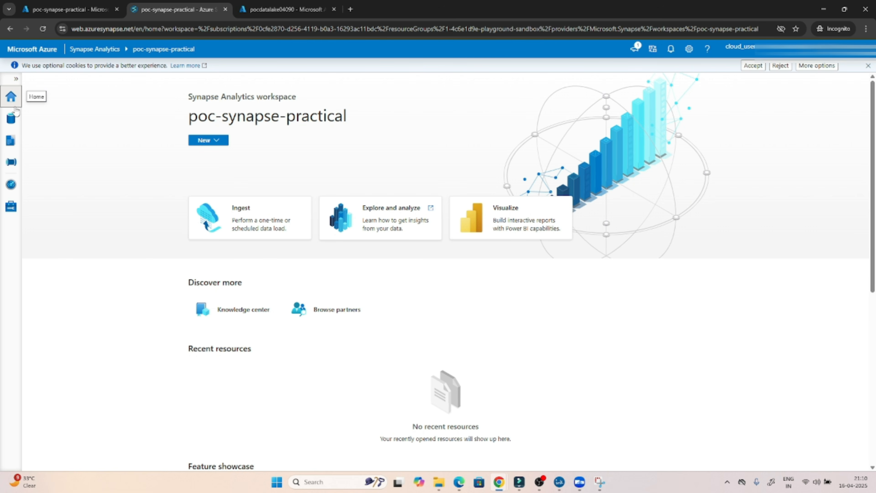
Step through the Data and Develop hubs to reach Integrate with Pipeline 1.
left_click(10, 119)
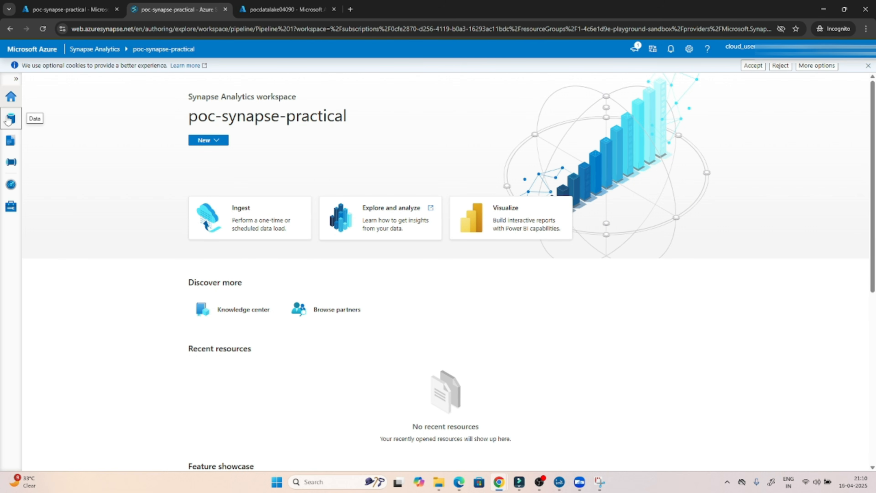
left_click(9, 141)
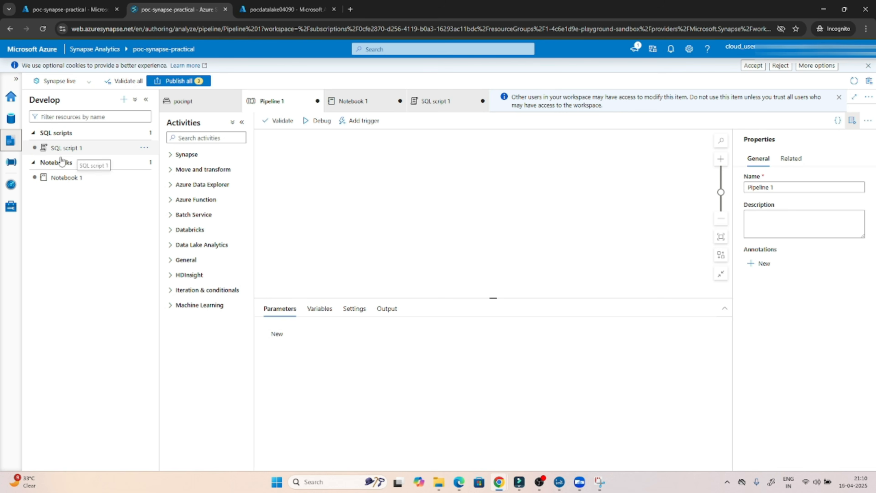
left_click(12, 167)
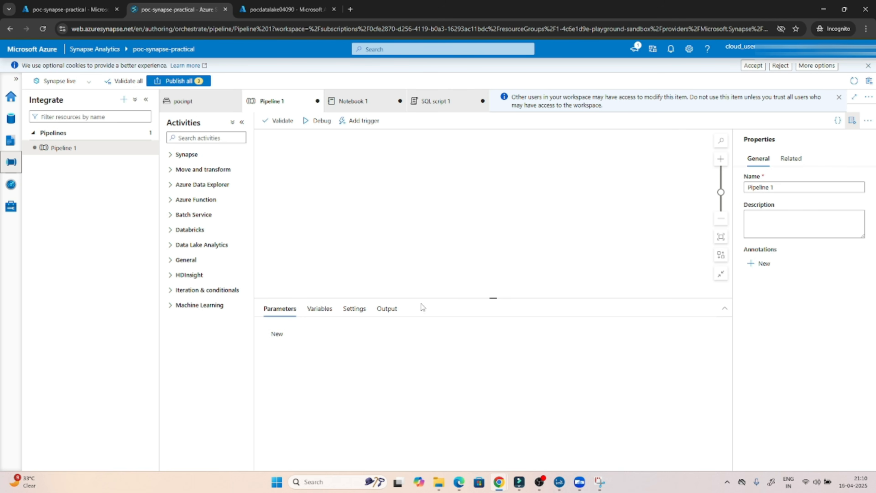
mouse_move(537, 489)
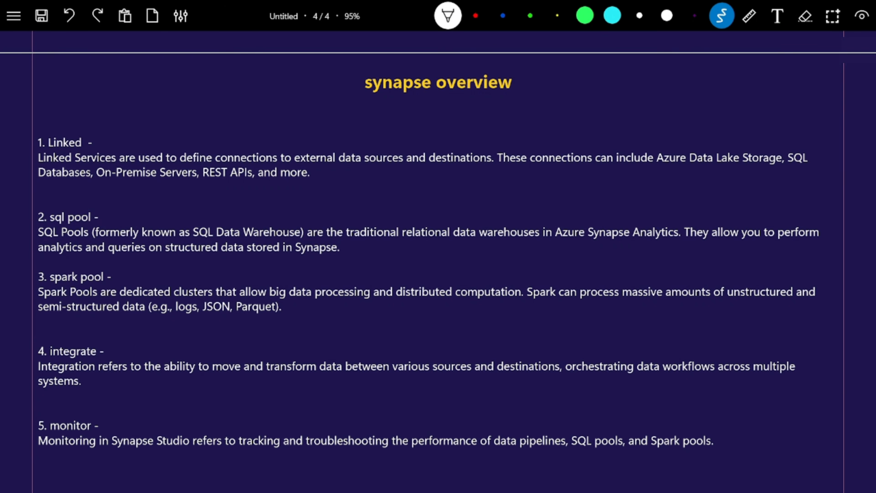
Draw white arrows beside the 'synapse overview' heading and the Linked, sql pool, integrate and monitor items.
scroll(438, 263, "up", 2)
scroll(438, 262, "down", 3)
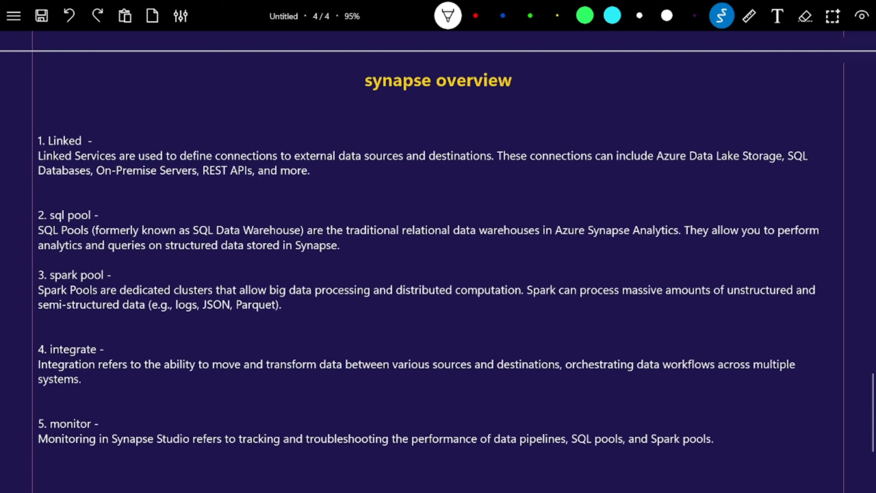
mouse_move(327, 77)
left_mouse_down()
mouse_move(352, 68)
mouse_move(345, 76)
left_mouse_up()
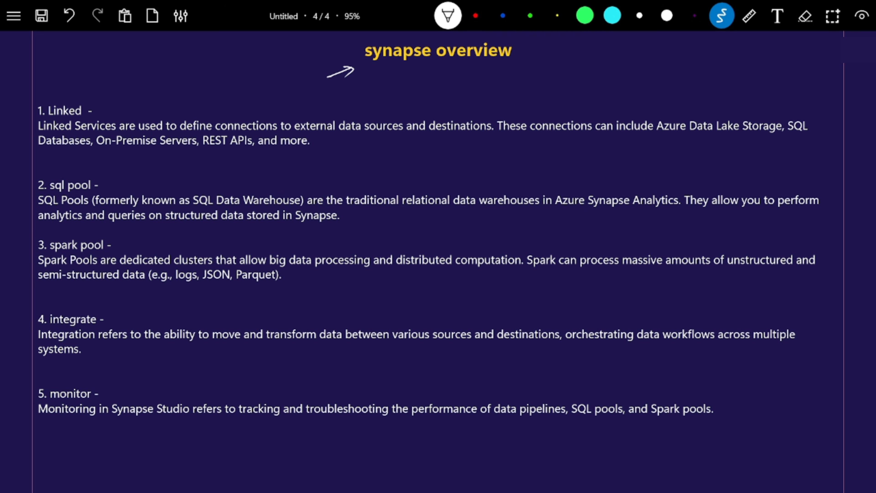
left_click_drag(121, 96, 108, 104)
left_click_drag(107, 182, 121, 172)
left_click_drag(111, 317, 123, 305)
left_click_drag(118, 306, 122, 310)
left_click_drag(117, 379, 123, 372)
left_click_drag(115, 375, 120, 382)
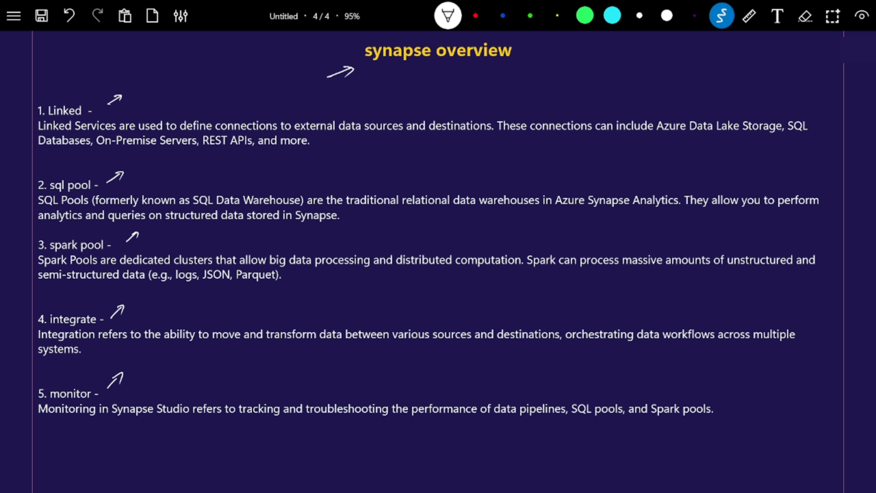
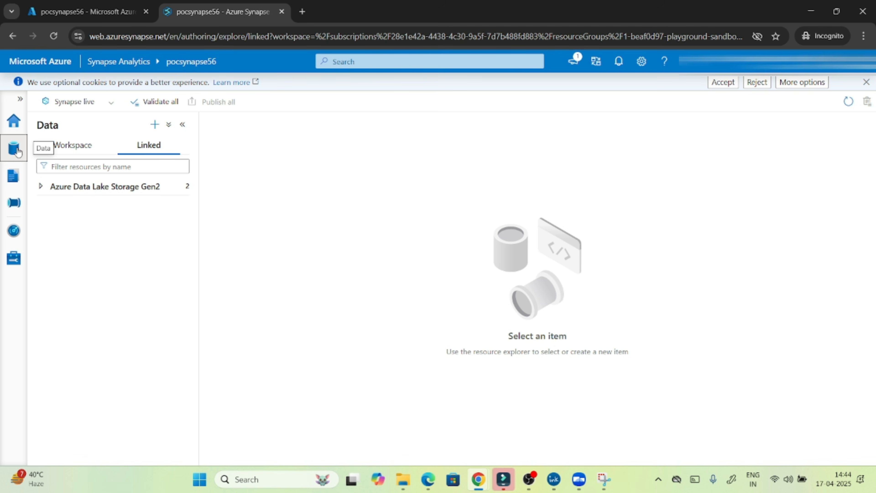
Expand the linked pocsynapse56 Data Lake account and open its empty pocinpt (Primary) container.
left_click(70, 191)
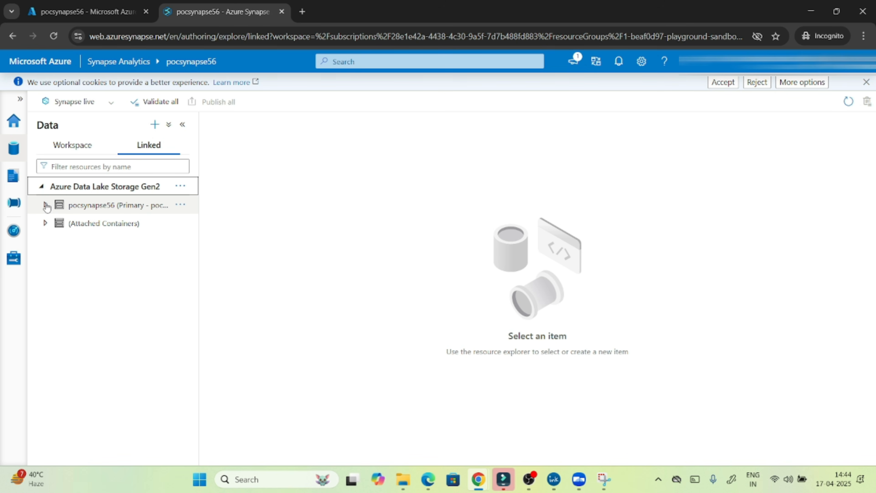
left_click(45, 205)
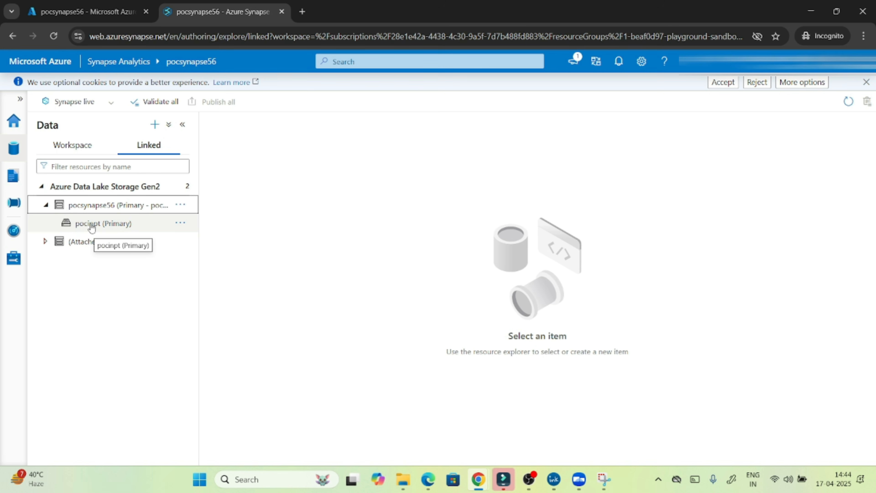
double_click(90, 229)
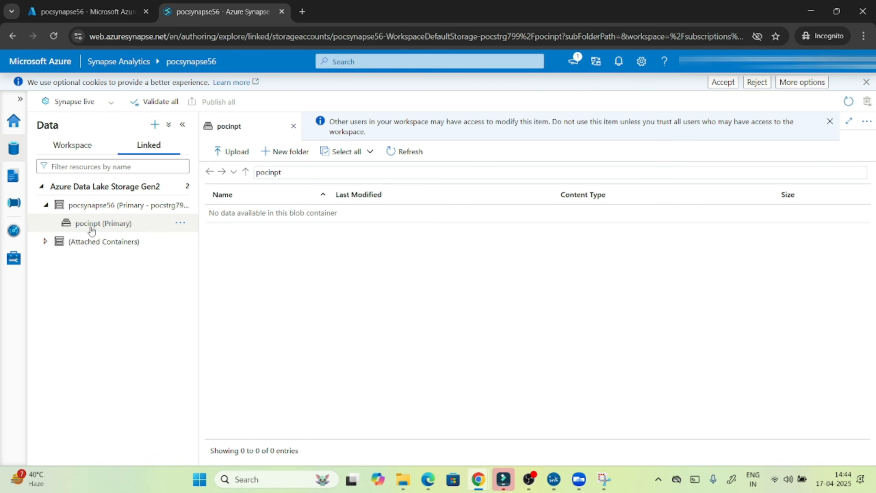
Upload emp_1.csv from the Desktop's 'azure data factory dataset' folder into pocinpt.
left_click(230, 156)
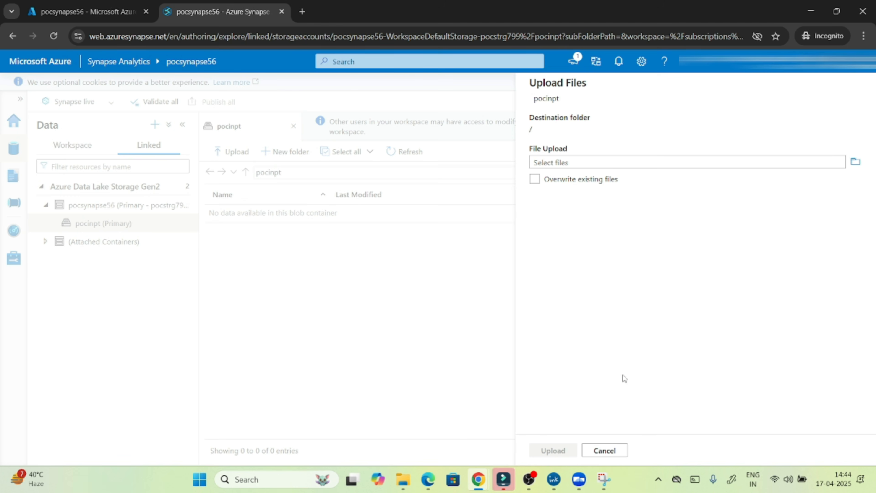
left_click(583, 166)
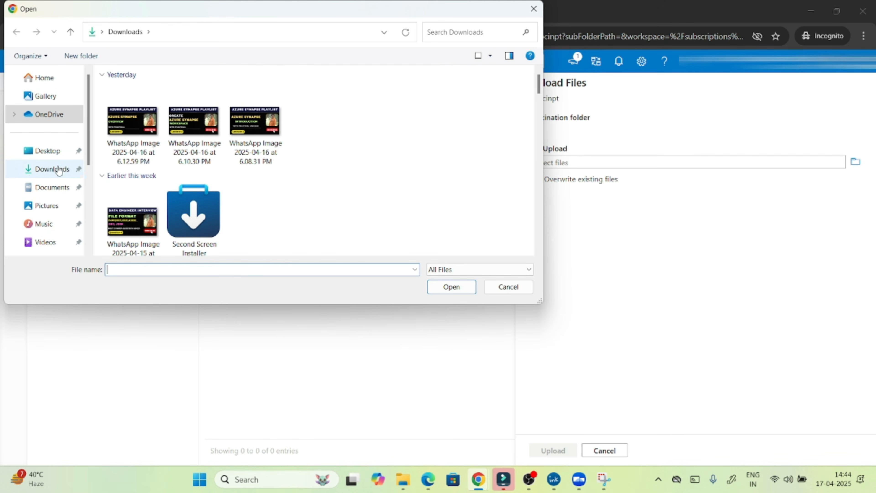
left_click(39, 149)
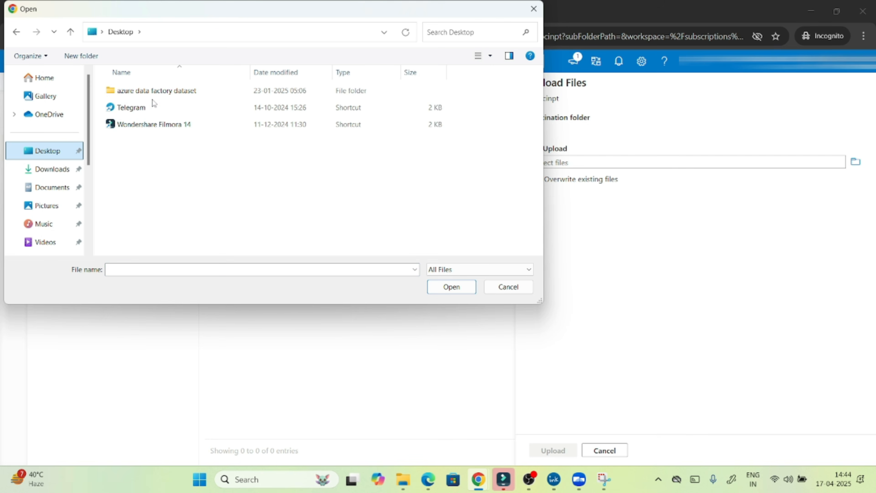
double_click(155, 91)
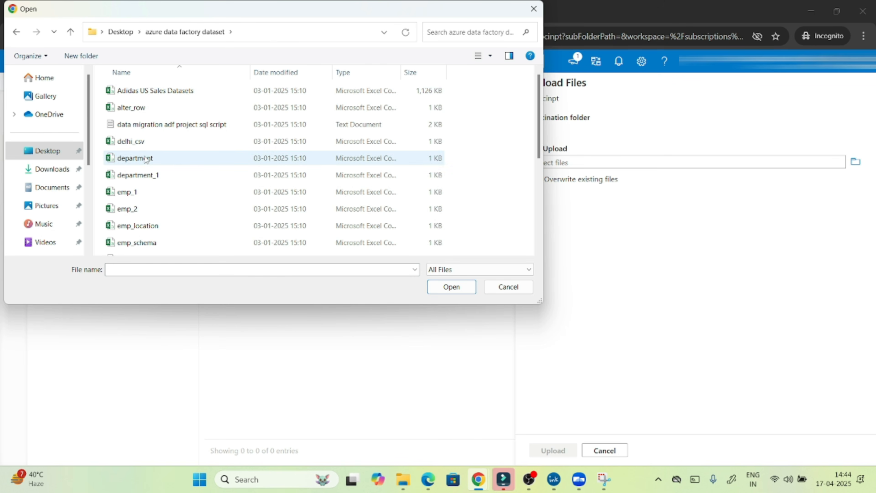
left_click(141, 192)
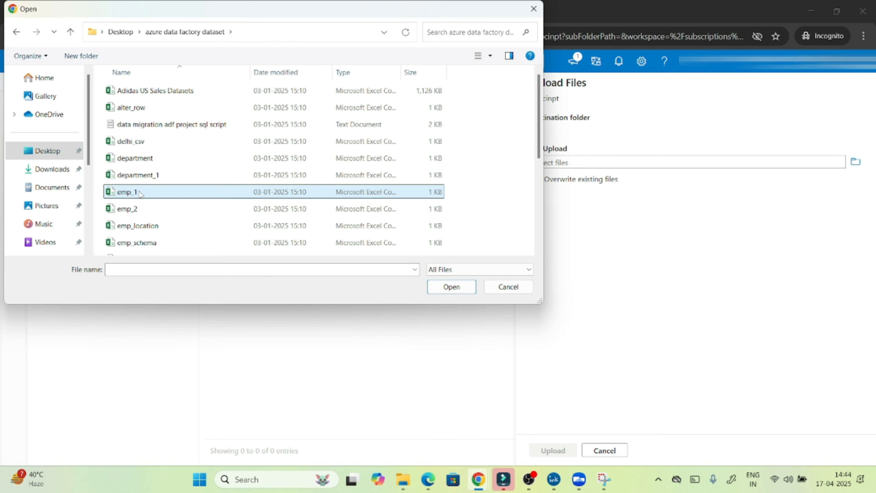
left_click(458, 291)
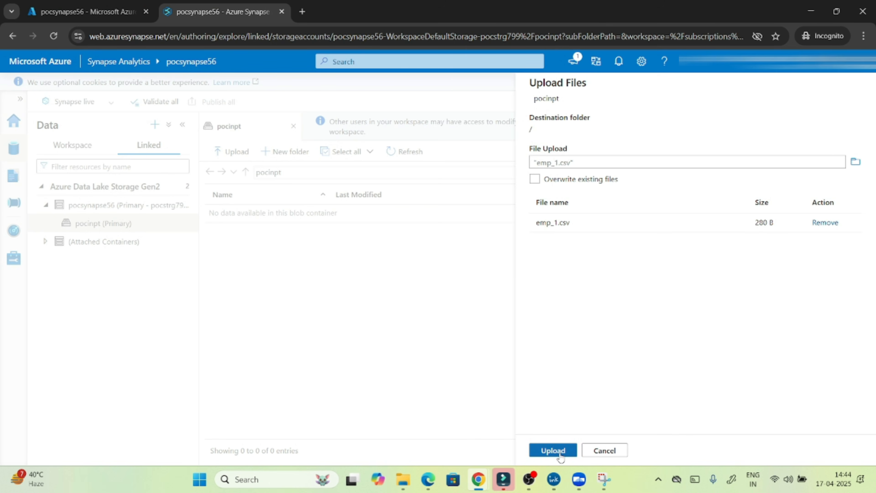
left_click(553, 450)
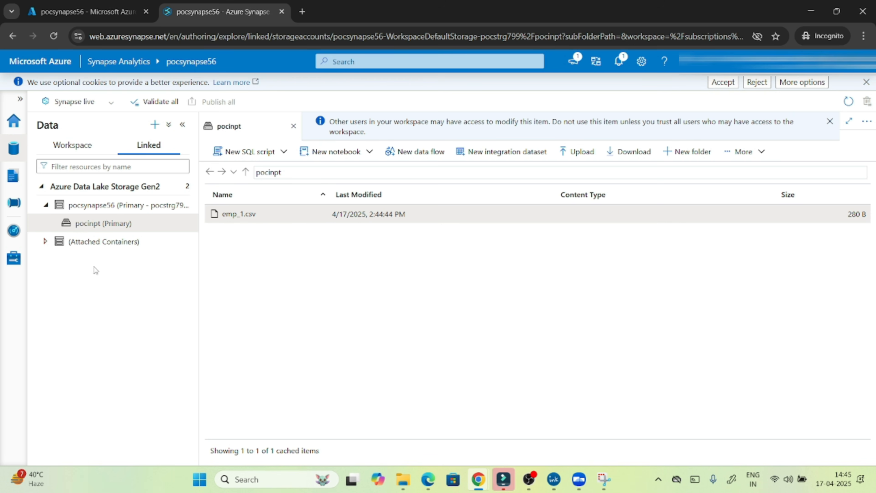
Glance at Manage SQL pools and Develop, then bring up New SQL script options on pocinpt.
left_click(12, 262)
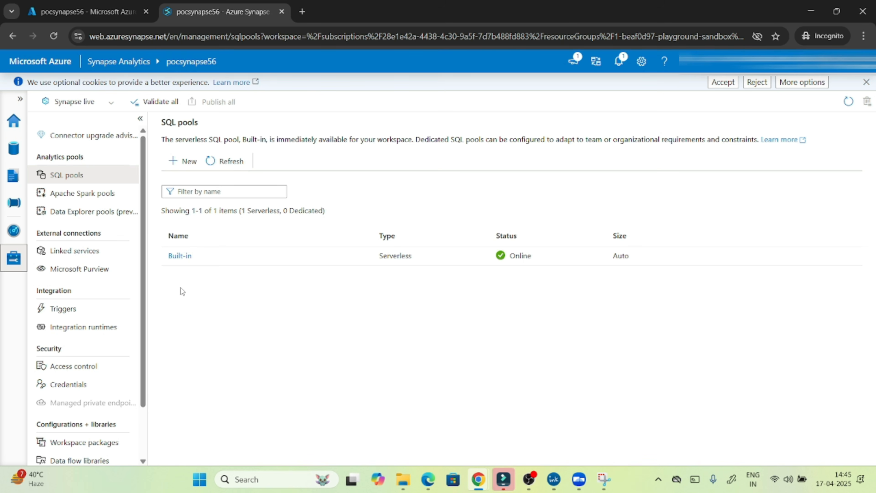
left_click(14, 153)
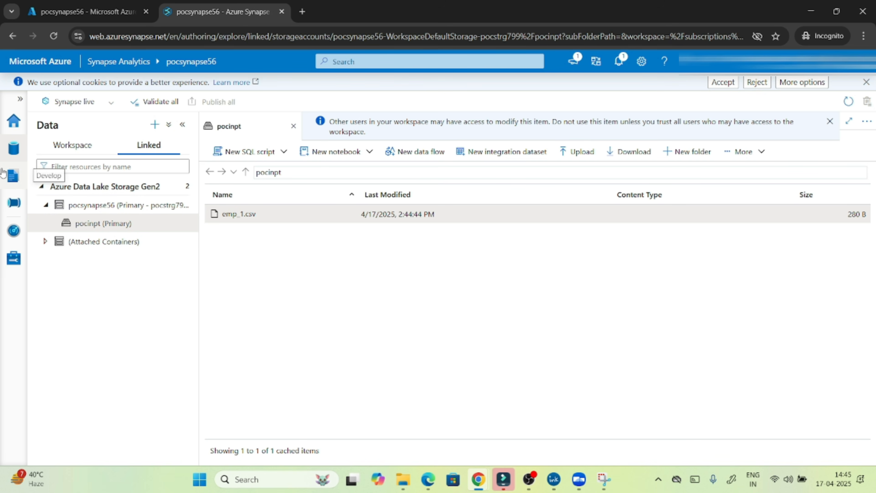
left_click(13, 177)
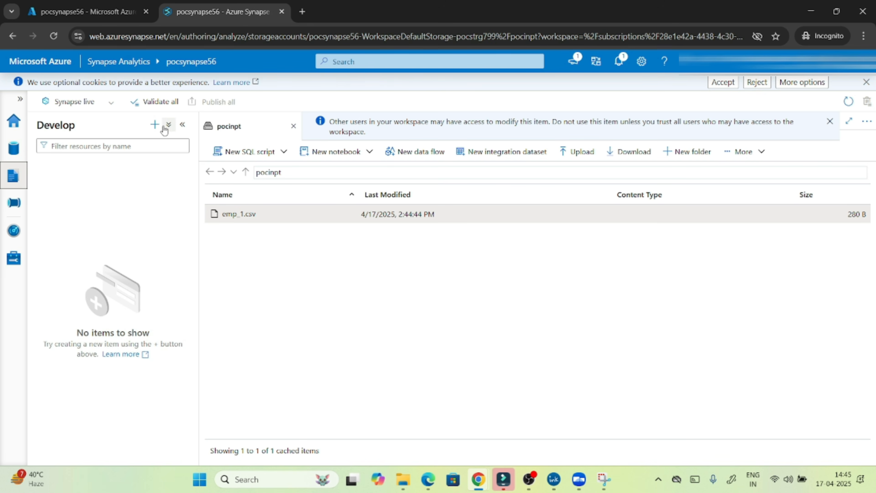
left_click(154, 126)
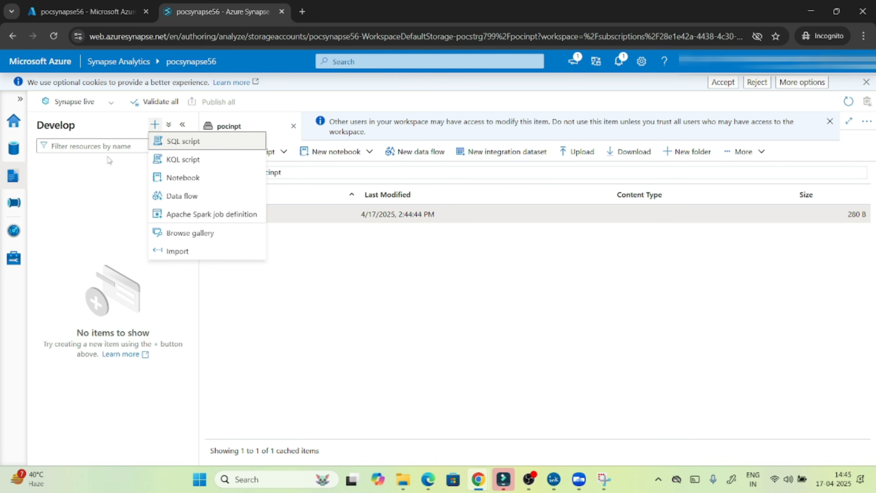
left_click(14, 148)
left_click(13, 148)
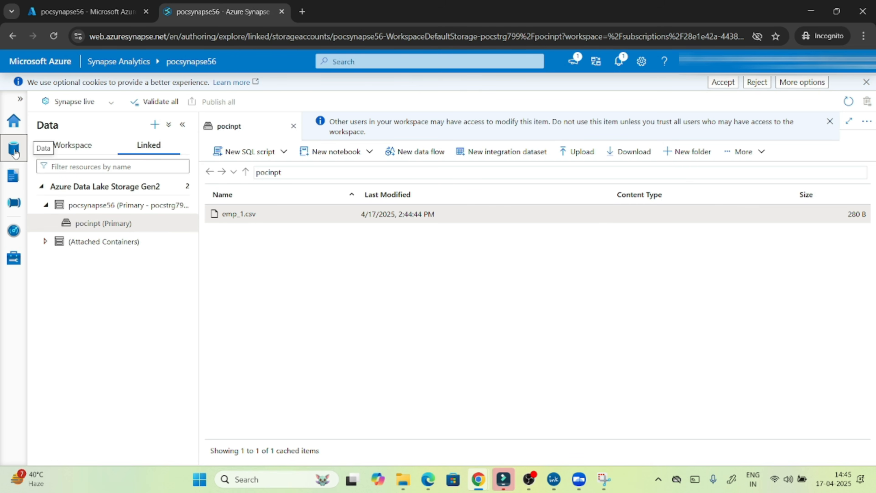
left_click(258, 152)
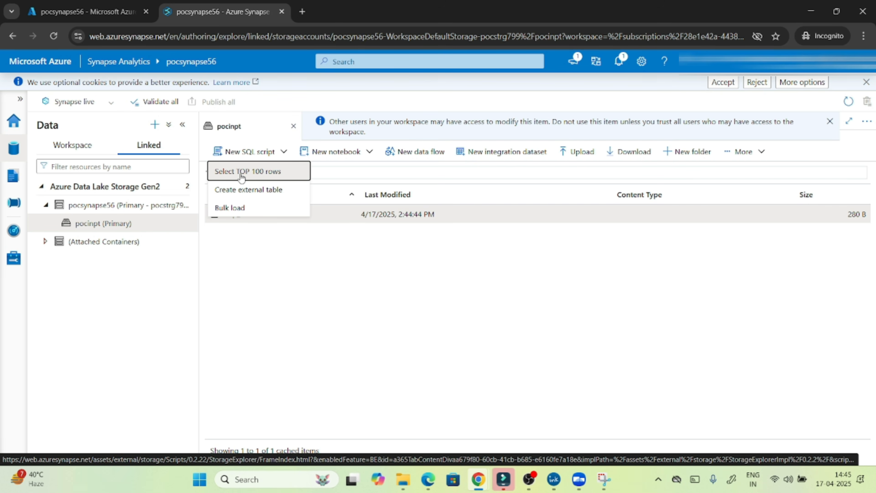
Generate a Select TOP 100 rows query on emp_1.csv and highlight its TOP 100 clause.
left_click(241, 173)
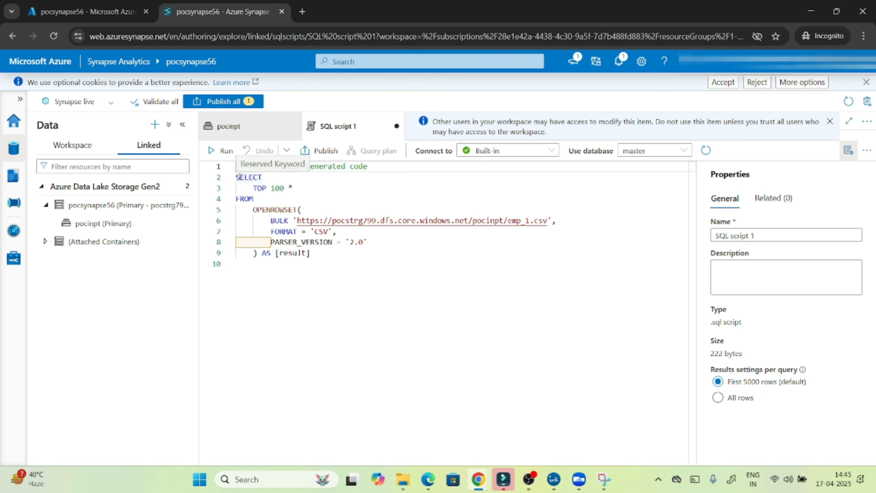
left_click_drag(239, 177, 315, 275)
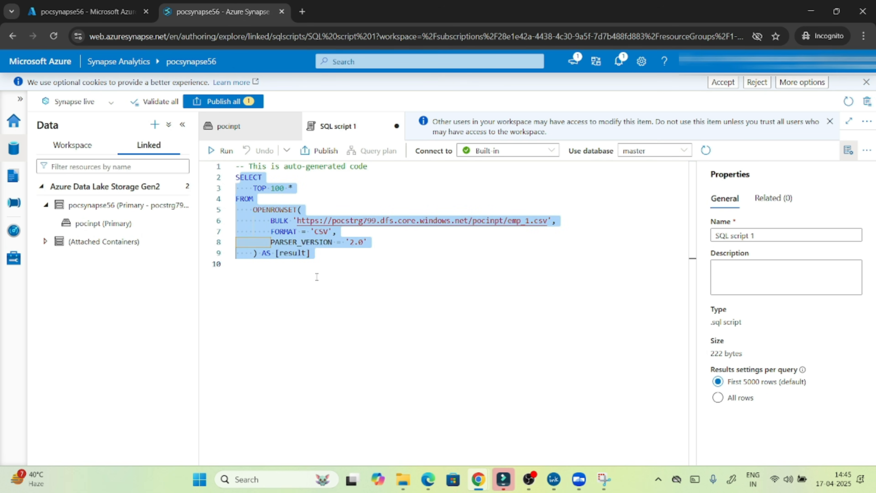
left_click(314, 279)
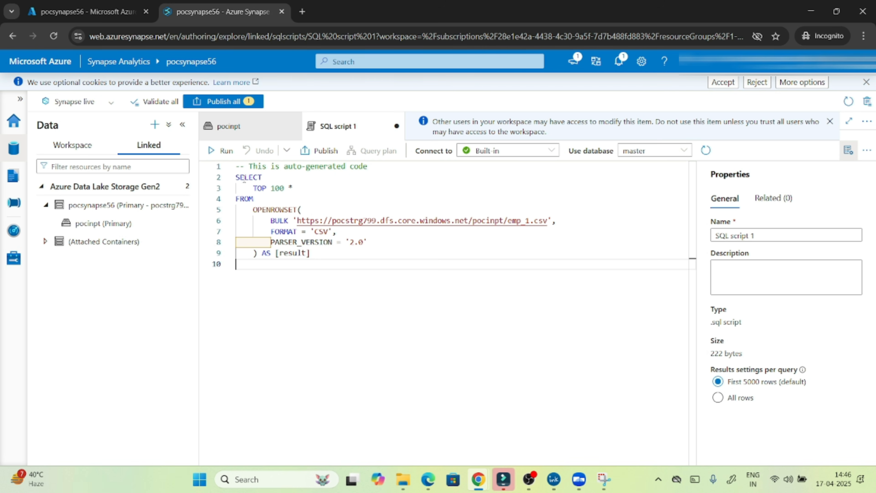
left_click_drag(237, 177, 295, 184)
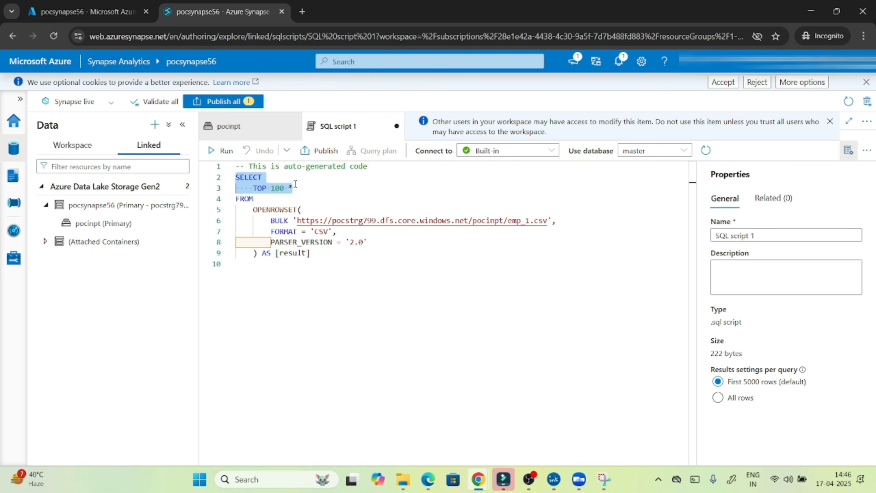
double_click(277, 188)
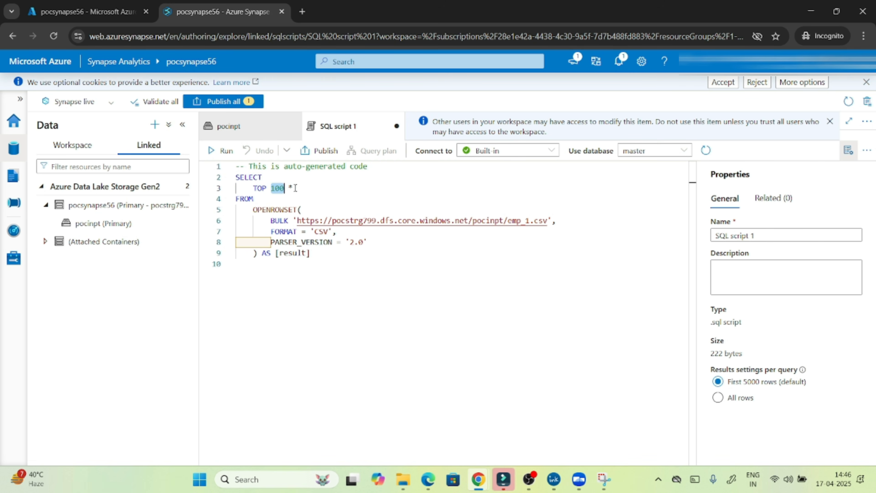
Highlight the OPENROWSET block and CSV format in the generated query to explain them.
left_click_drag(257, 209, 334, 272)
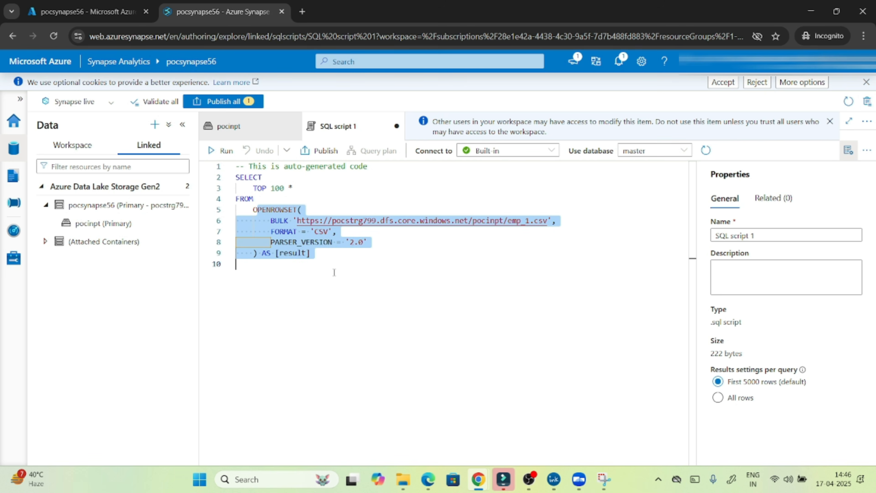
left_click(334, 272)
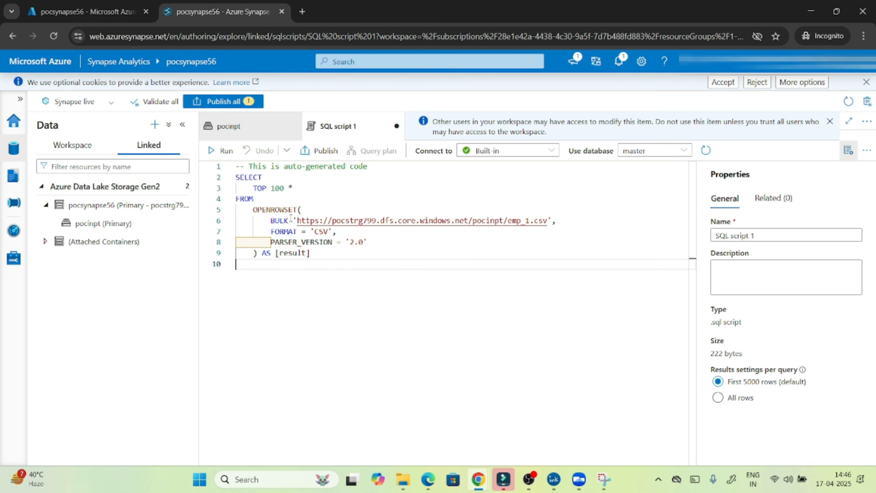
double_click(273, 209)
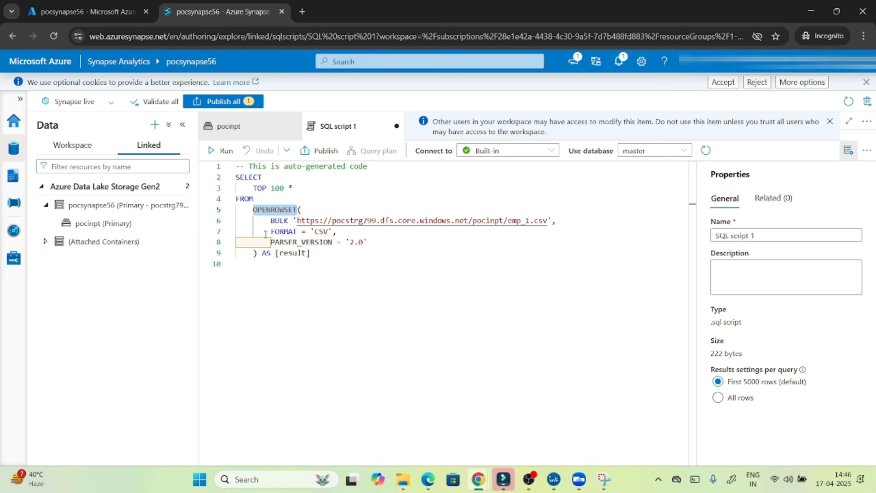
double_click(323, 230)
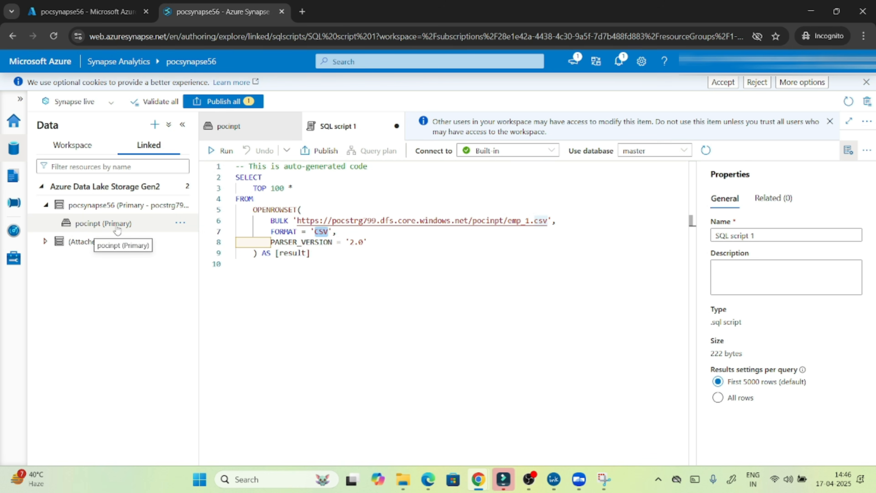
left_click(329, 287)
left_click_drag(236, 177, 294, 188)
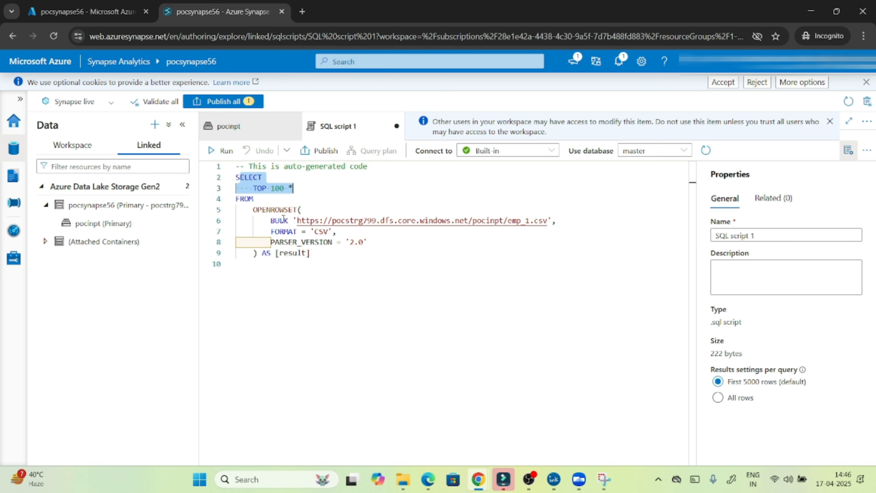
left_click_drag(253, 209, 235, 263)
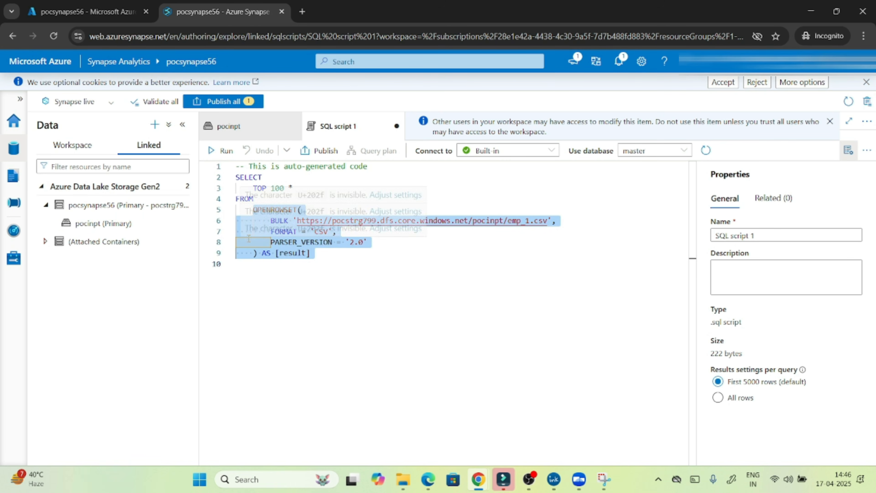
left_click(307, 273)
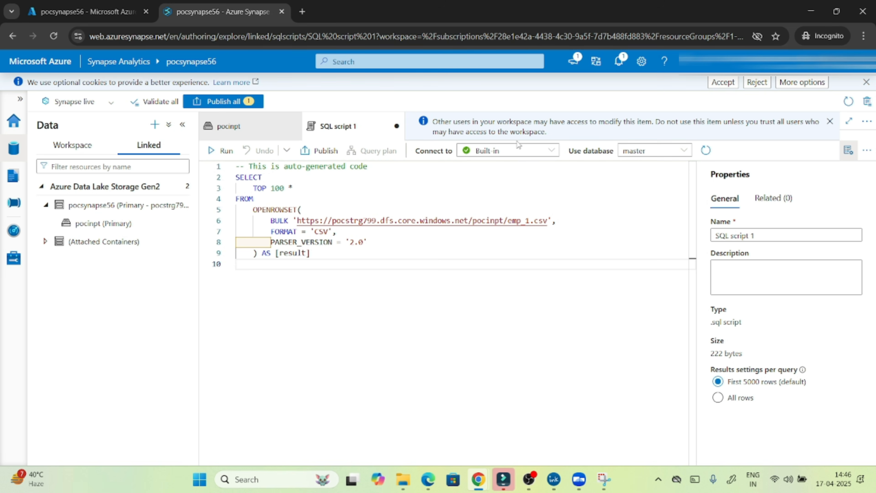
Confirm the script stays on the Built-in serverless pool and point out the BULK keyword.
left_click(540, 157)
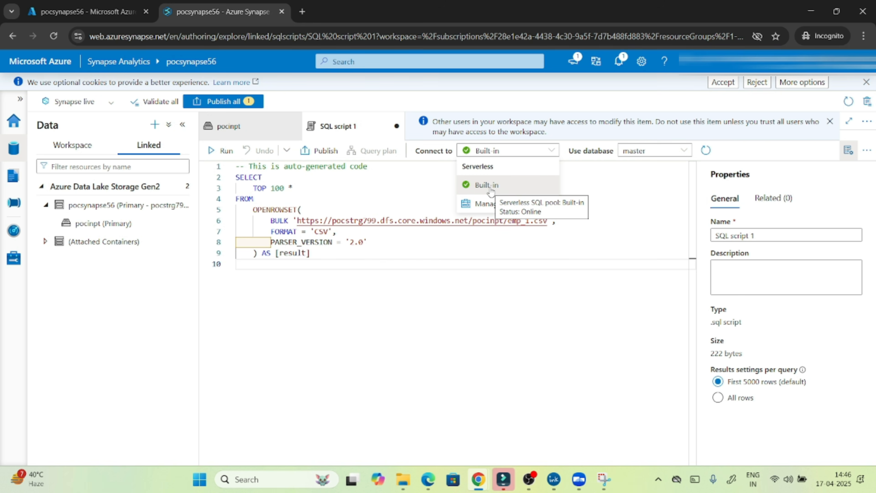
left_click(583, 171)
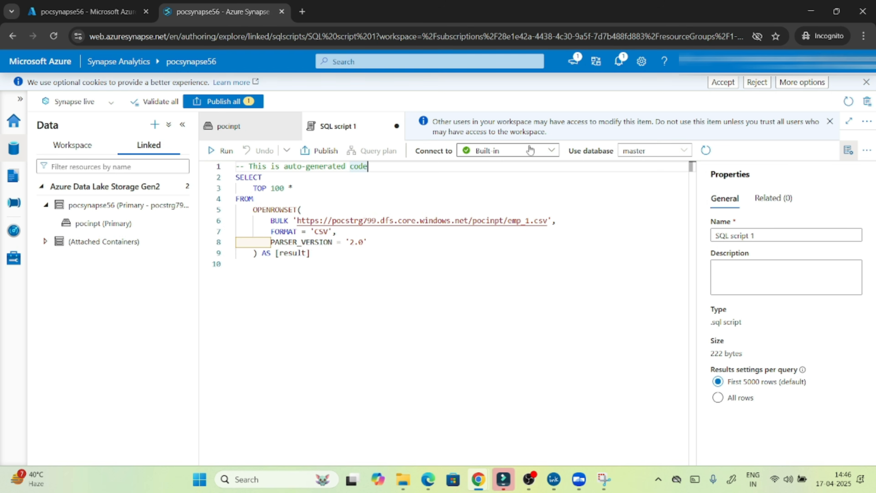
left_click(521, 152)
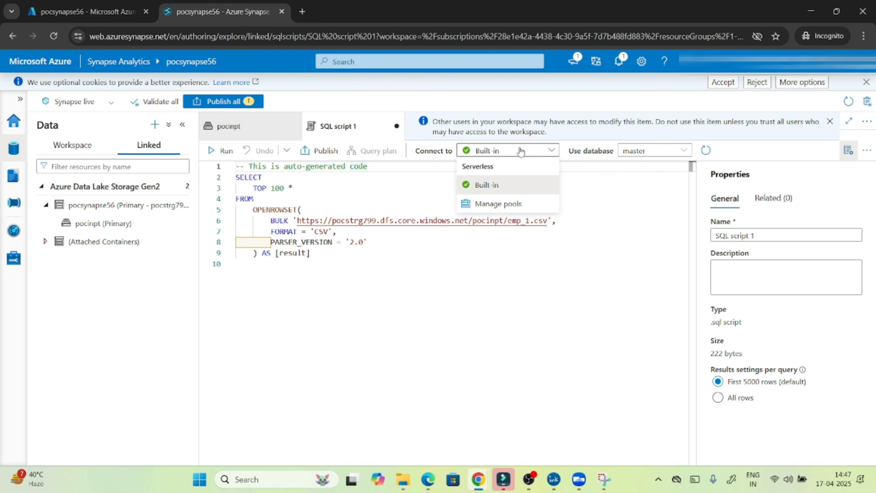
left_click(601, 186)
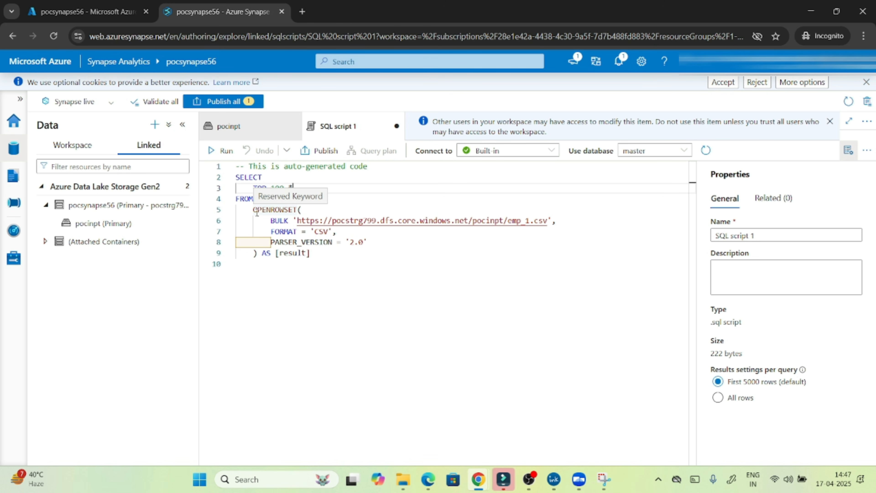
double_click(280, 220)
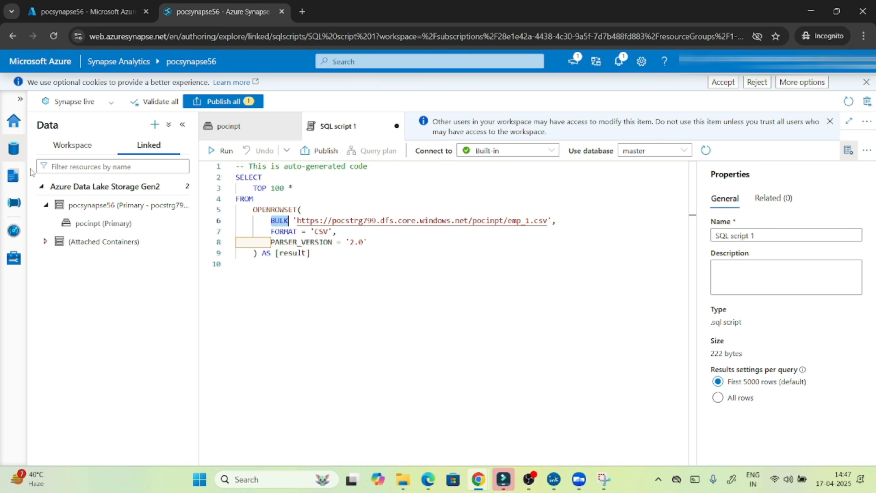
Reopen the pocinpt container from the Data Lake Storage Gen2 tree to see emp_1.csv.
left_click(41, 187)
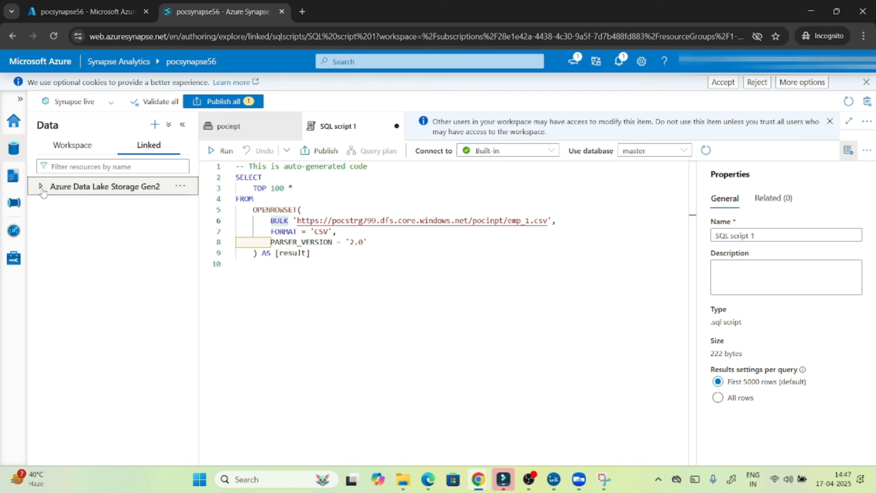
left_click(41, 186)
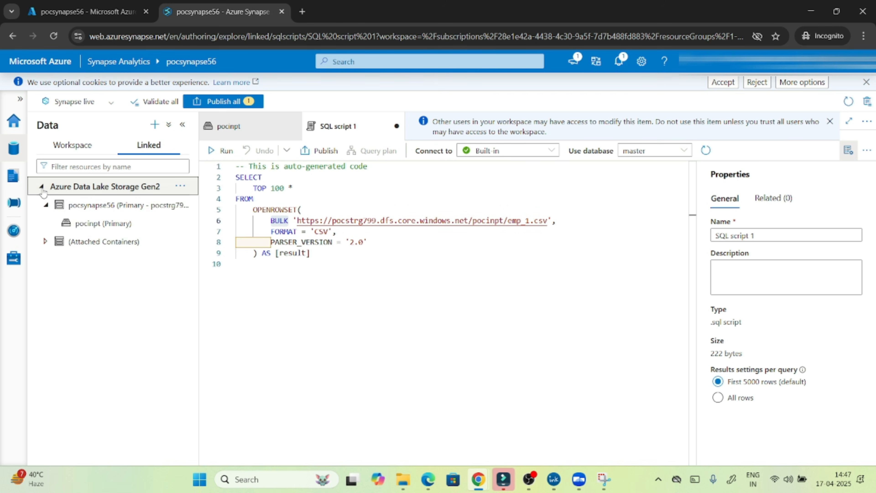
left_click(80, 224)
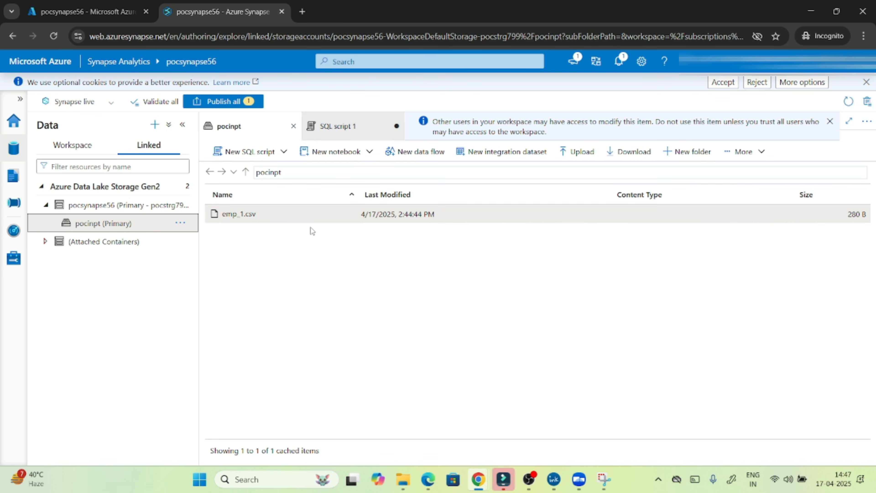
right_click(251, 213)
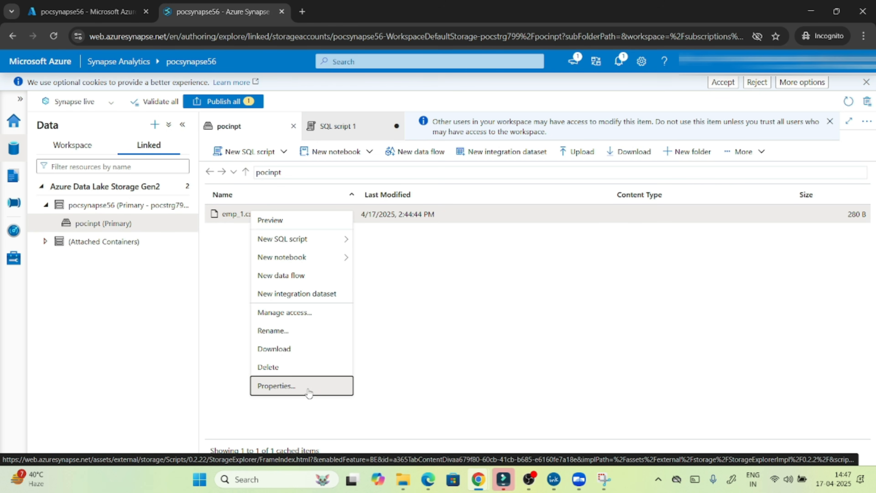
left_click(308, 389)
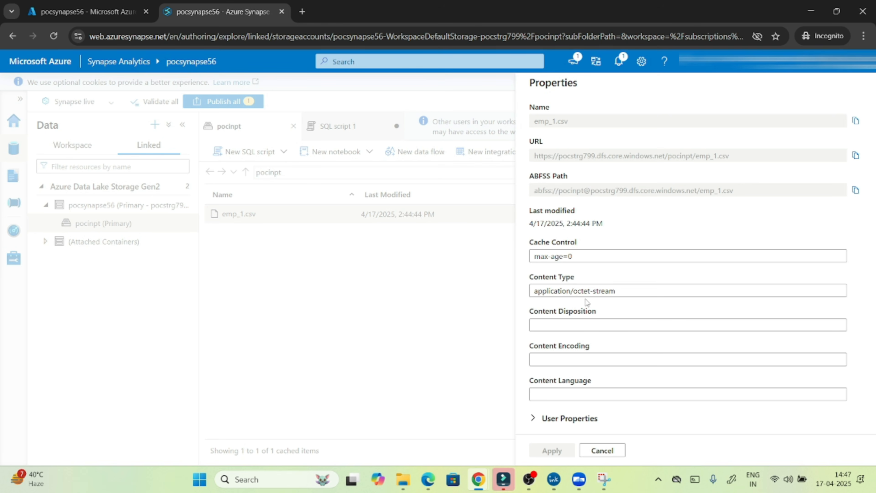
left_click(856, 157)
left_click(592, 455)
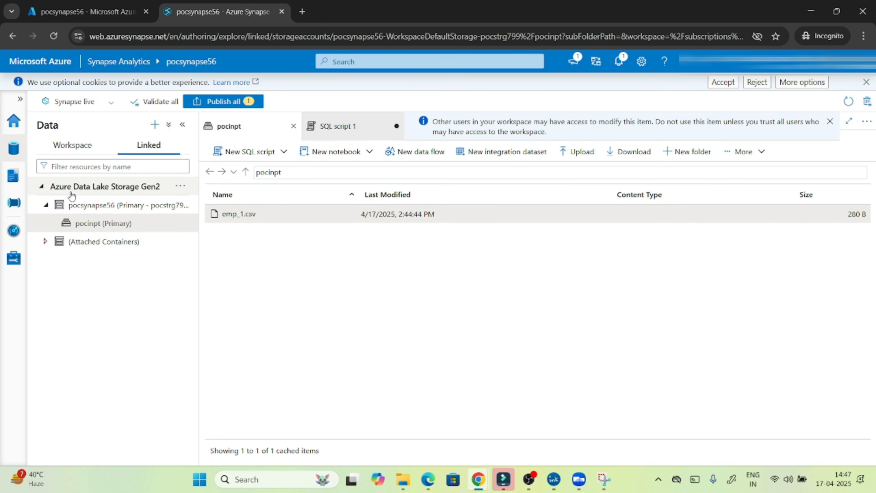
Open SQL script 1 and review its file URL, CSV format and PARSER_VERSION options.
left_click(12, 176)
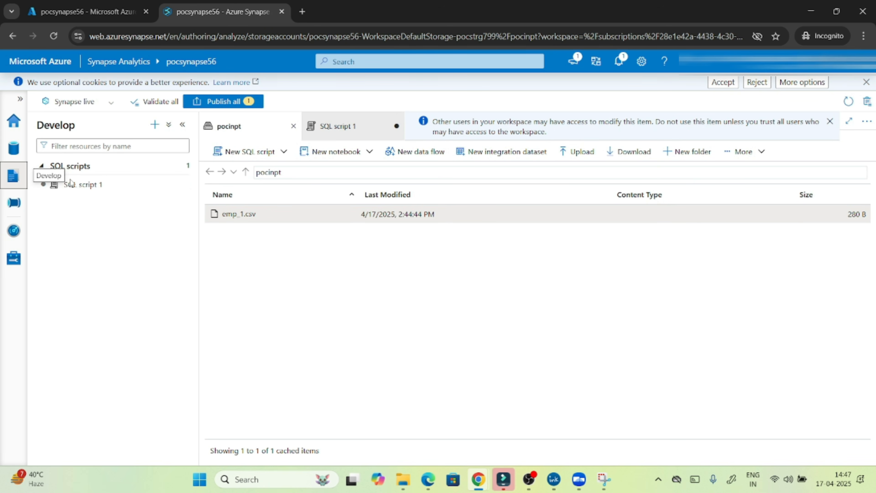
left_click(100, 187)
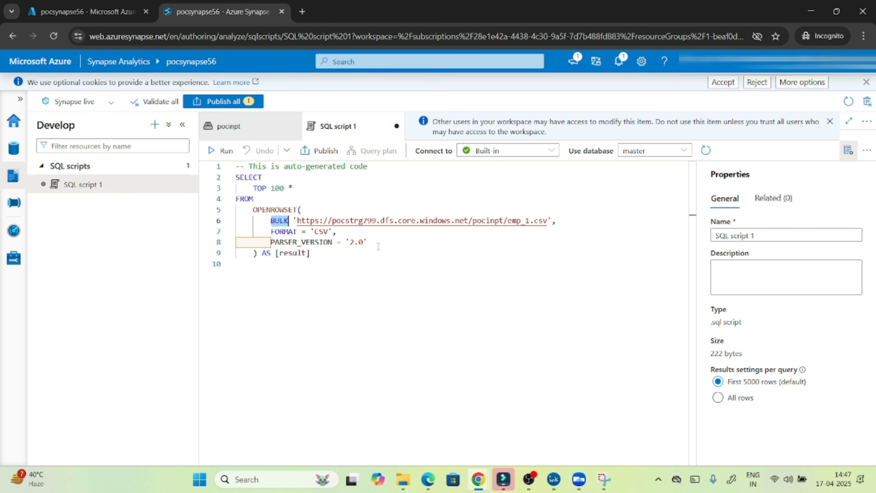
left_click_drag(549, 223, 301, 221)
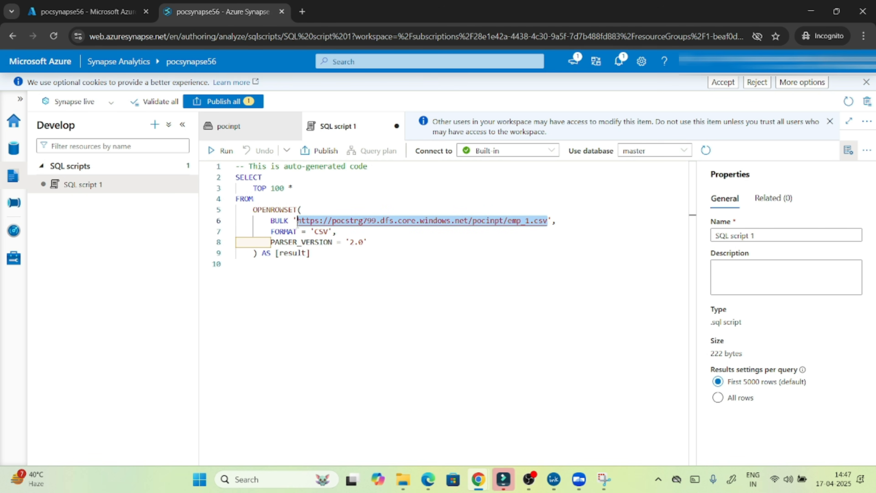
left_click(299, 224)
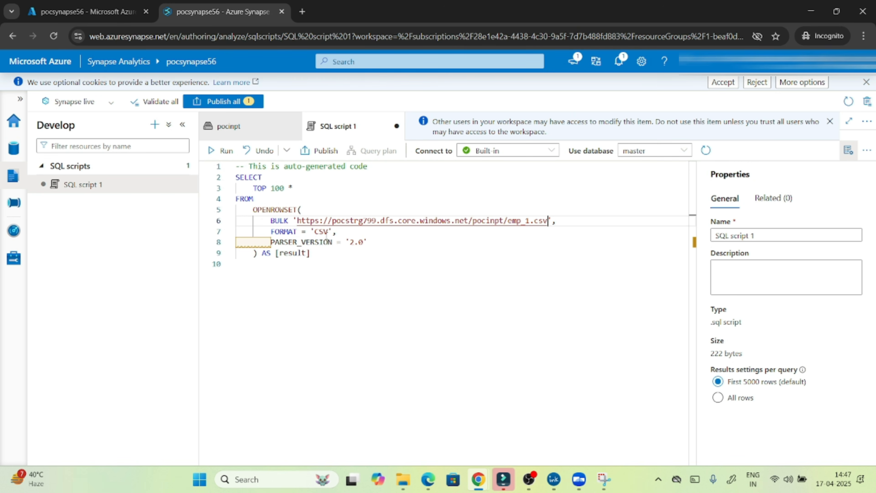
double_click(322, 232)
left_click_drag(236, 241, 332, 242)
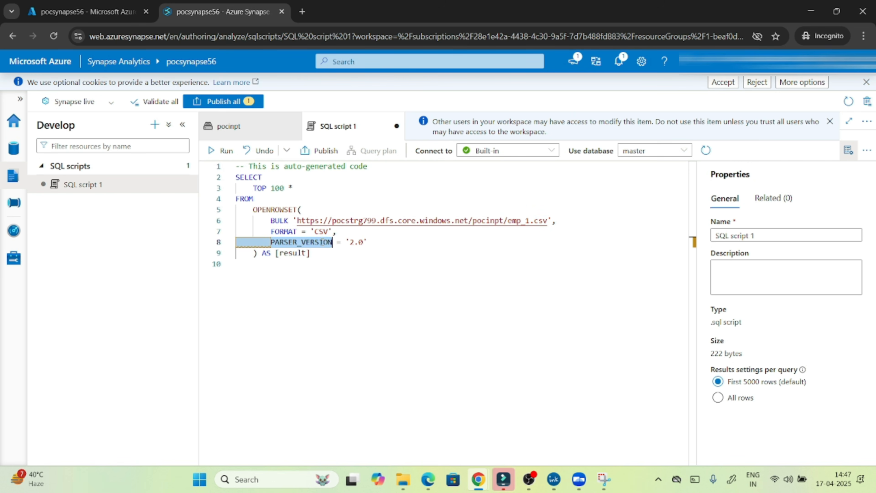
left_click(313, 256)
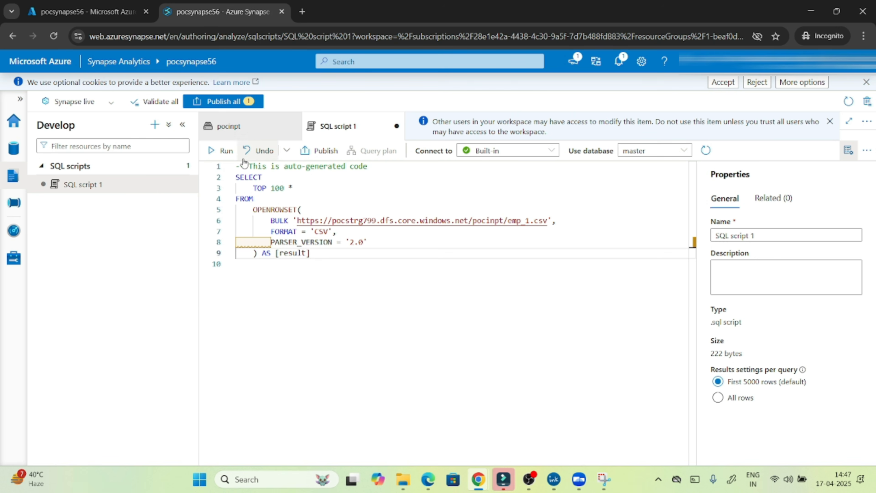
Run the query, returning emp_1.csv rows under columns C1–C6.
left_click(223, 152)
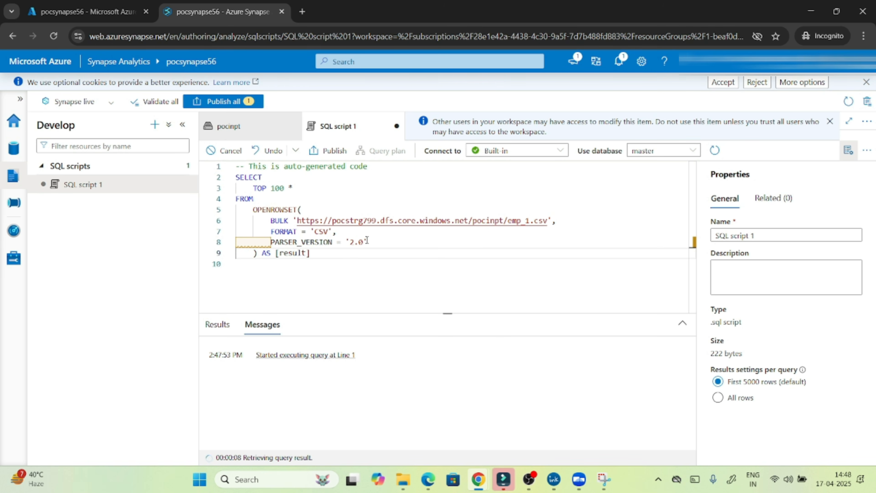
left_click_drag(311, 253, 236, 177)
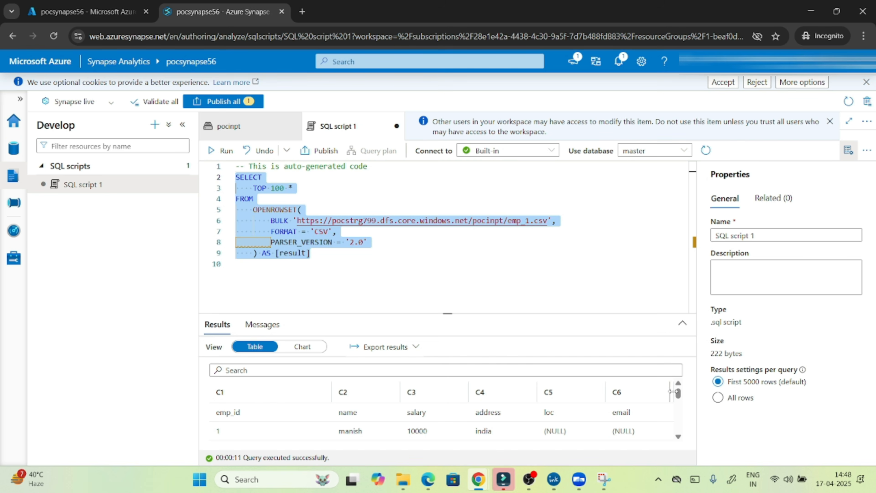
mouse_move(678, 393)
left_mouse_down()
mouse_move(687, 438)
mouse_move(682, 390)
left_mouse_up()
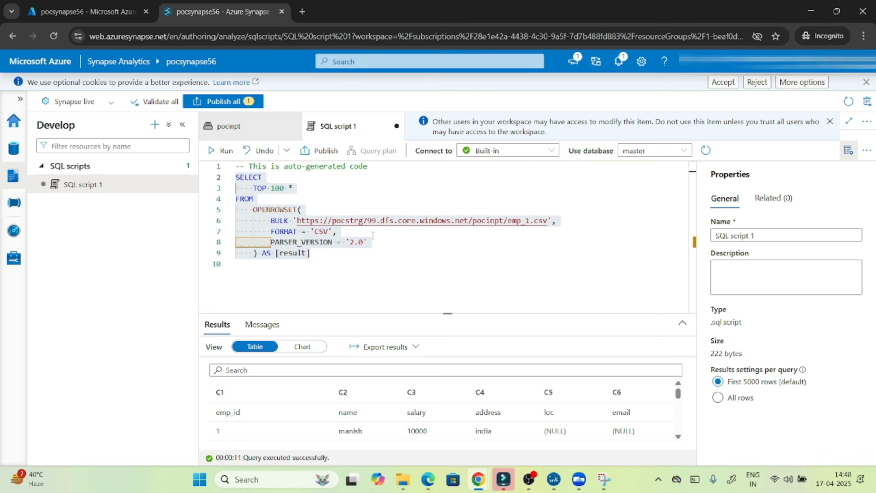
Add HEADER_ROW=TRUE after PARSER_VERSION = '2.0' and rerun to get emp_id–email column names.
left_click(379, 243)
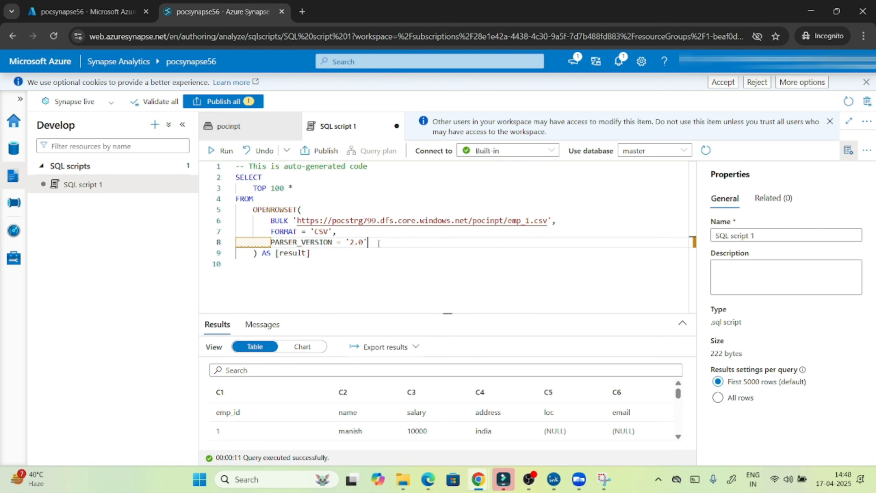
type(",")
key("Return")
type("hea")
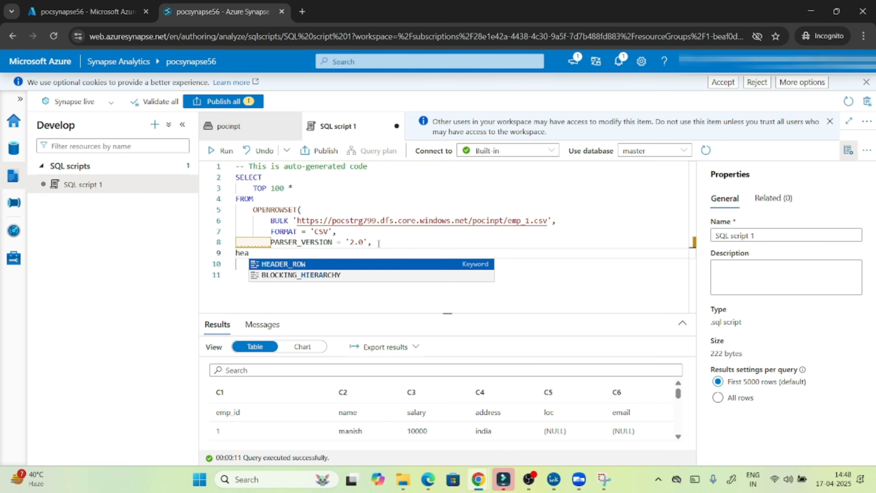
key("Return")
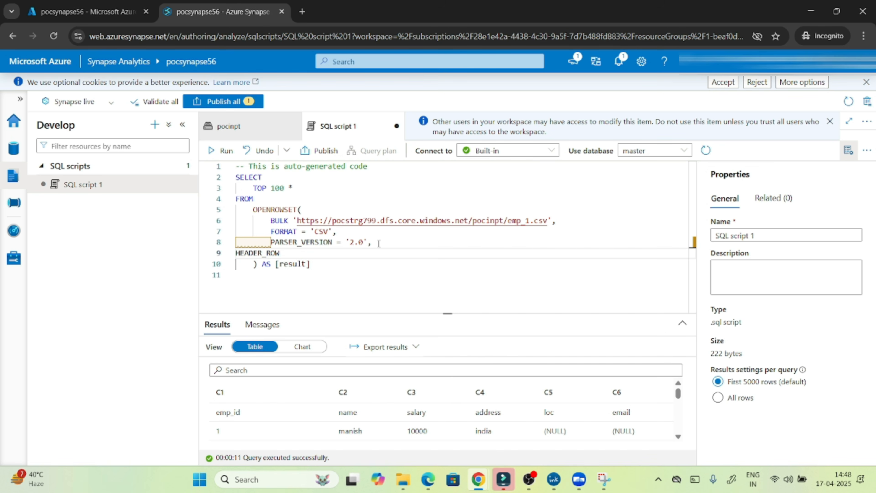
type("=tr")
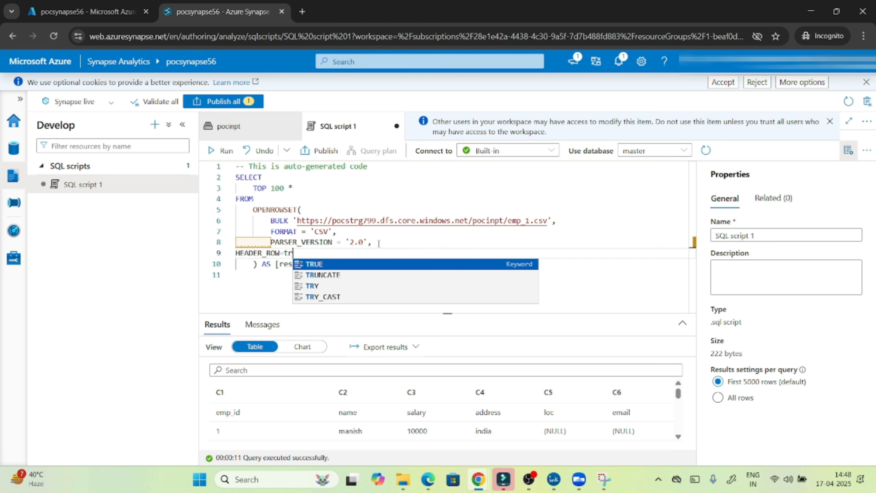
key("Return")
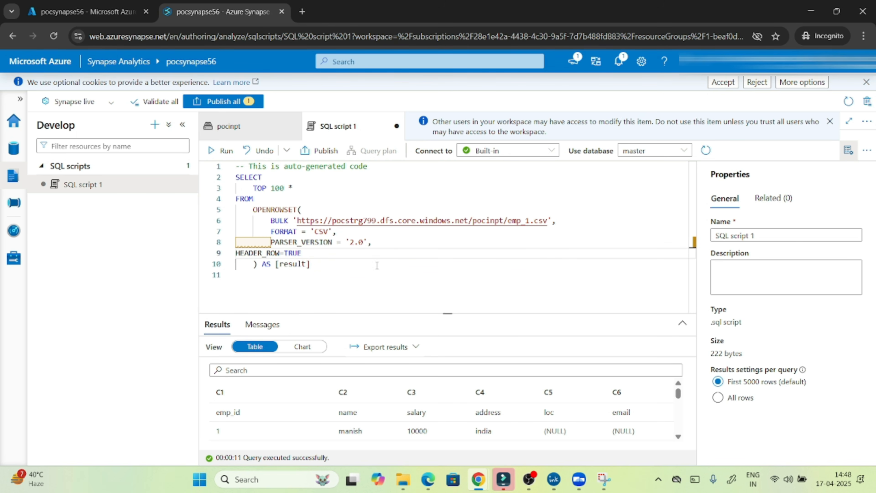
left_click(221, 151)
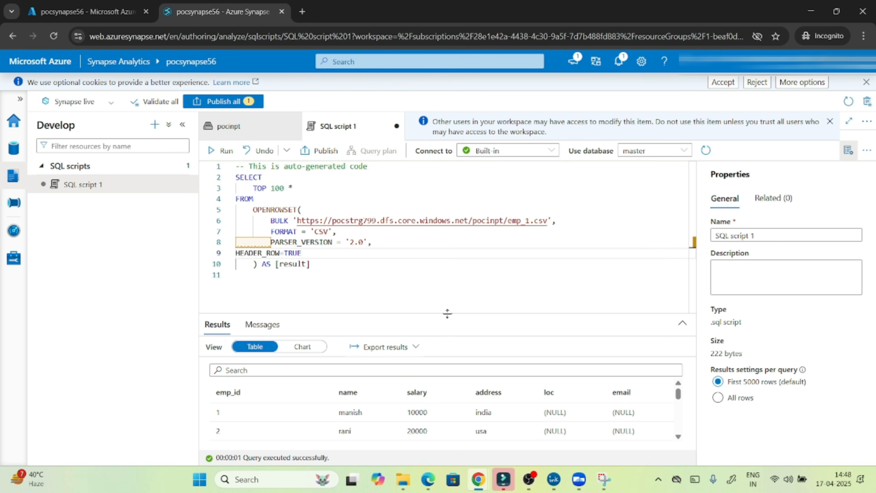
Resize the results pane and select TOP 100 * on line 3.
left_click_drag(447, 314, 447, 266)
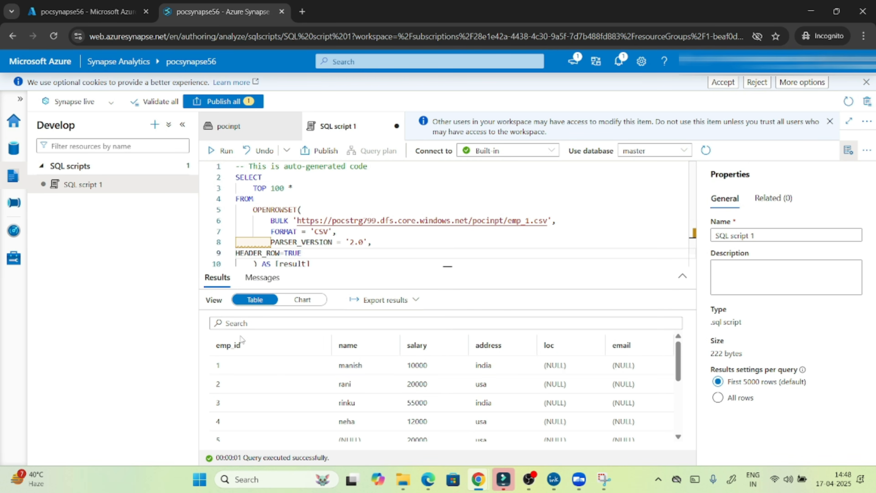
mouse_move(679, 372)
left_mouse_down()
mouse_move(679, 443)
mouse_move(680, 371)
left_mouse_up()
left_click_drag(448, 269, 448, 291)
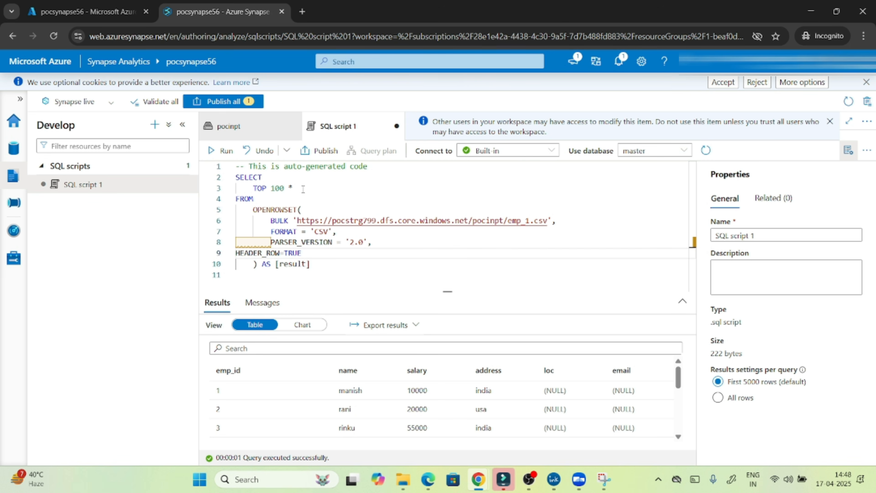
left_click_drag(303, 189, 252, 188)
Replace TOP 100 * with address,sum(salary) in the SELECT list.
key("BackSpace")
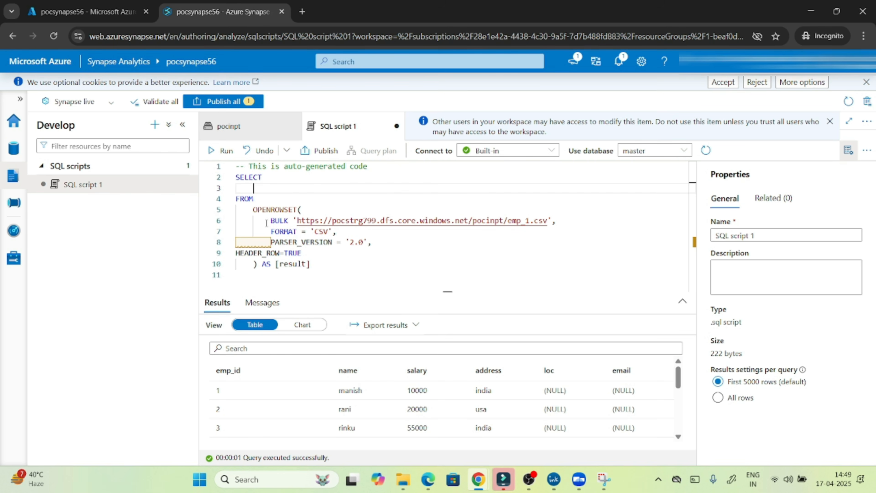
key("Tab")
type("address,s")
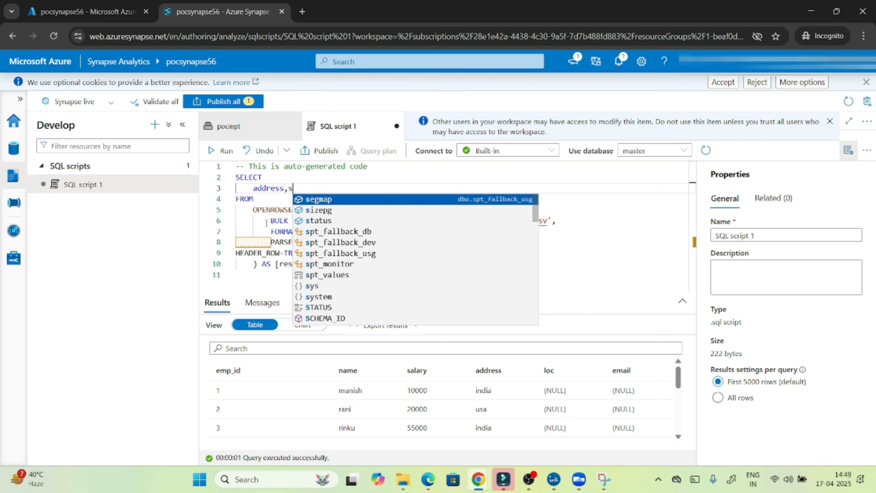
type("m(")
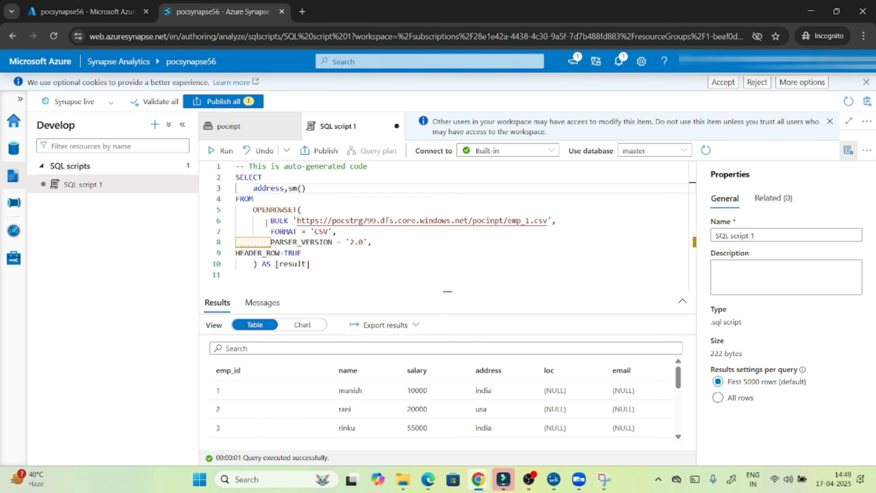
key("BackSpace")
key("BackSpace")
type("um")
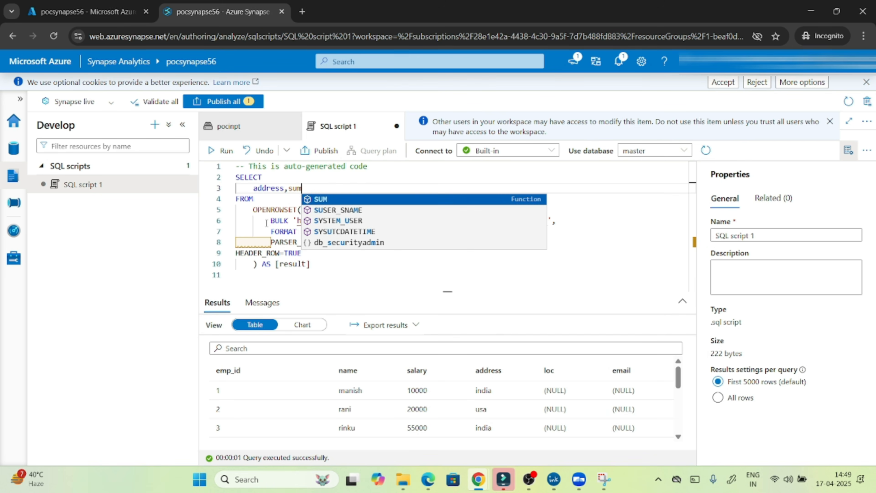
type("(sala")
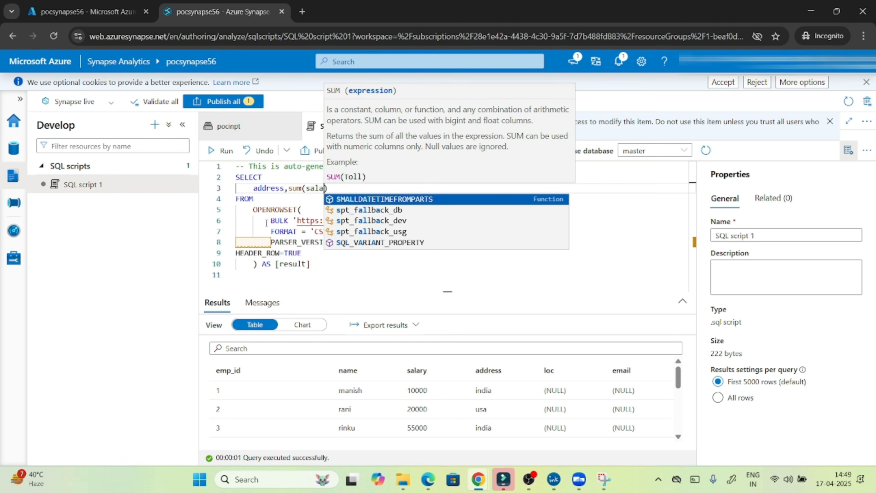
type("ry")
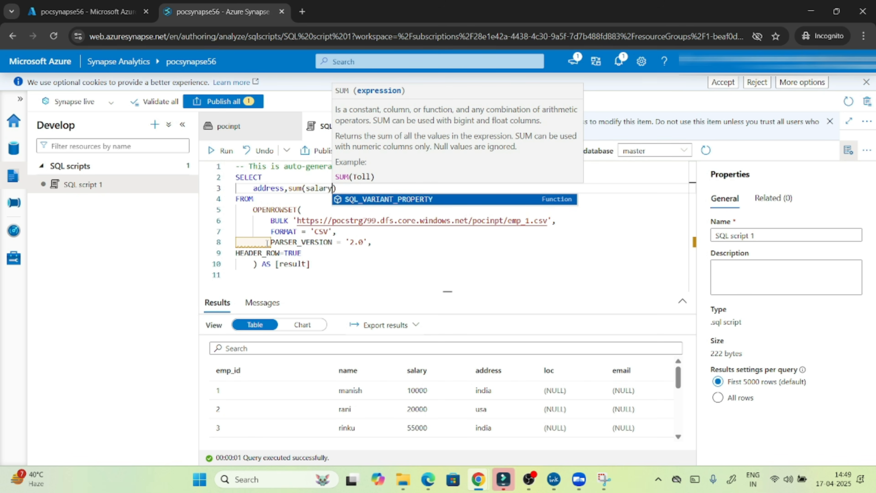
Add 'group by address' and run, returning india 130000 and usa 104000.
left_click(342, 265)
key("Return")
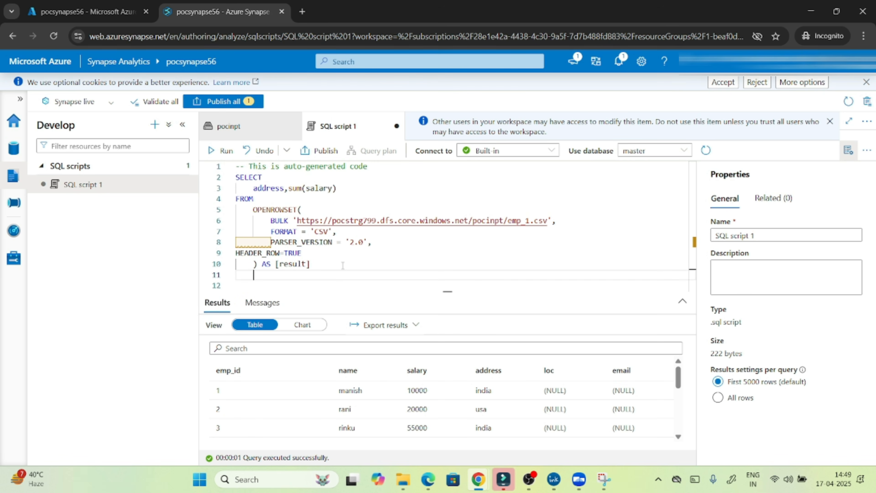
type("grop")
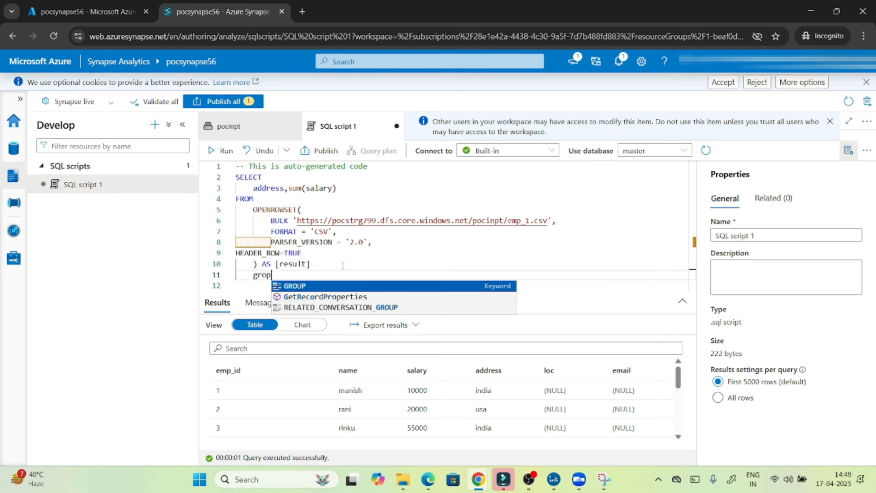
type(" by a")
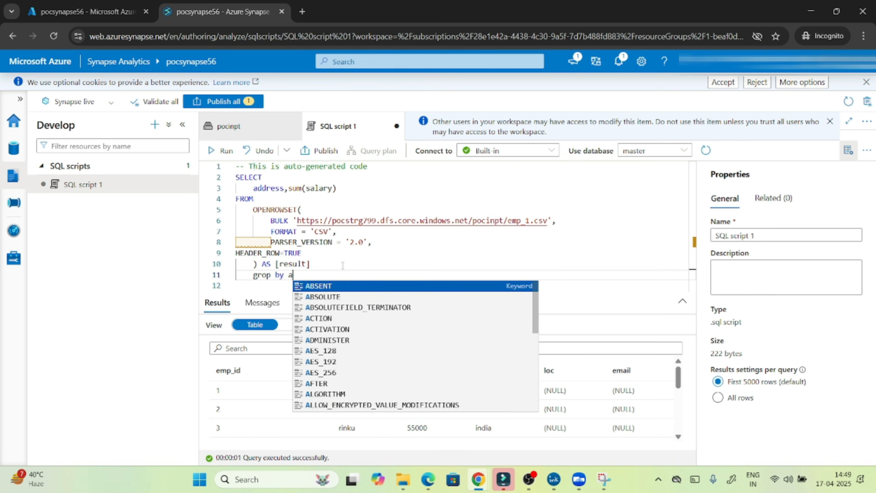
type("ddress")
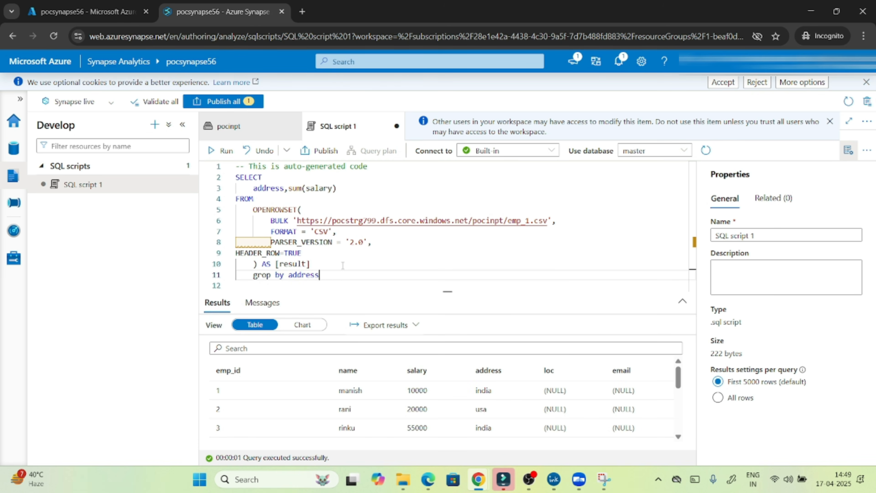
left_click(267, 274)
type("u")
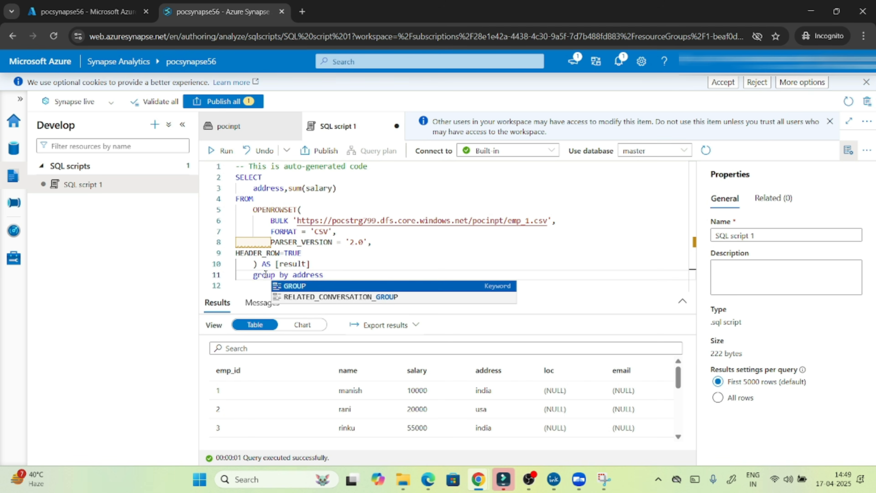
left_click(326, 274)
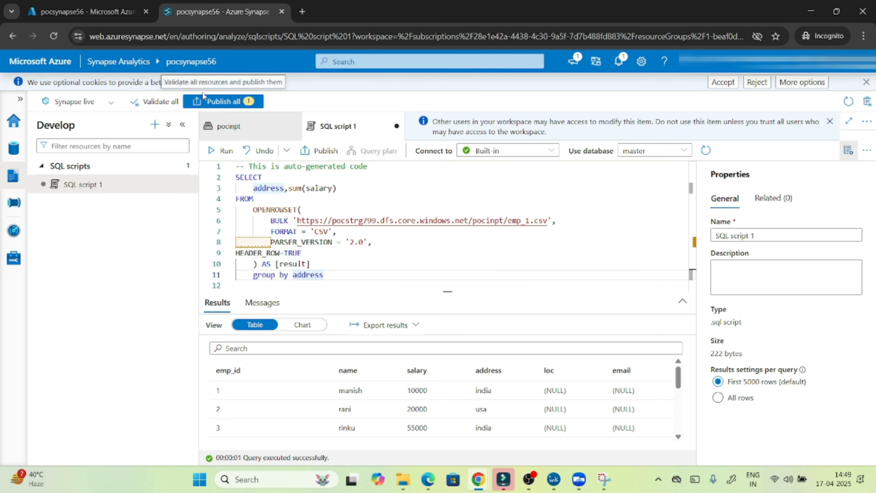
left_click(221, 151)
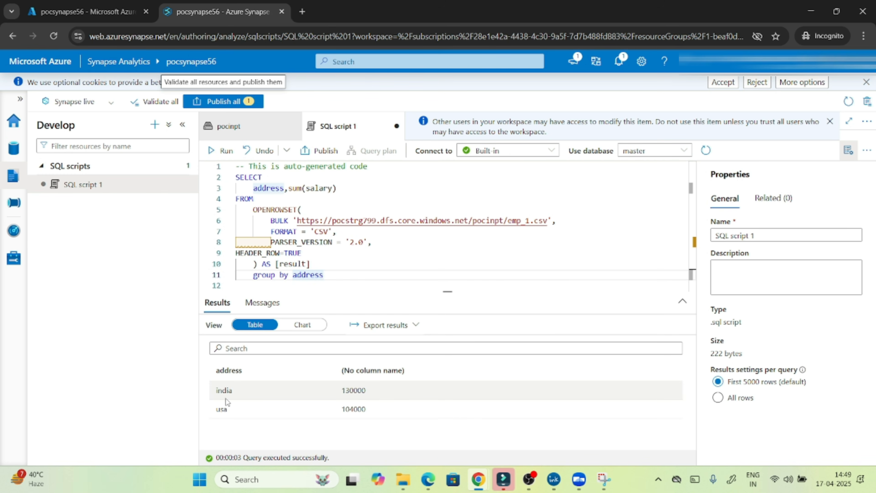
double_click(220, 390)
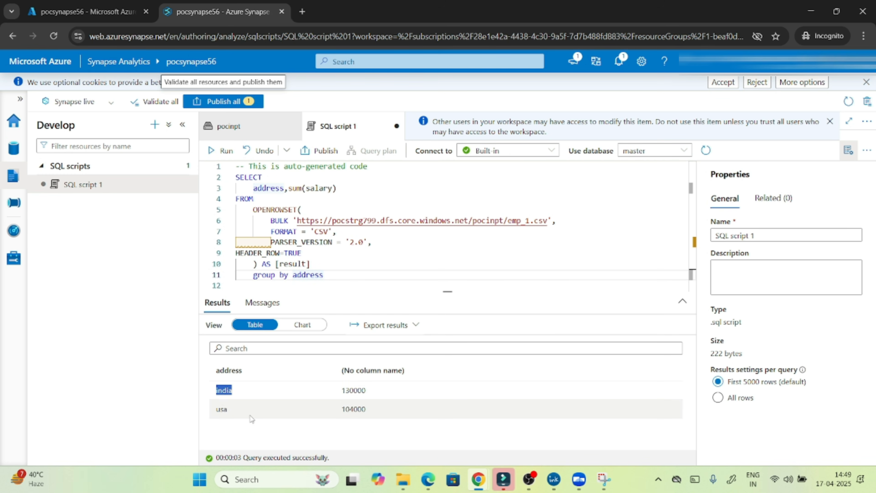
double_click(354, 410)
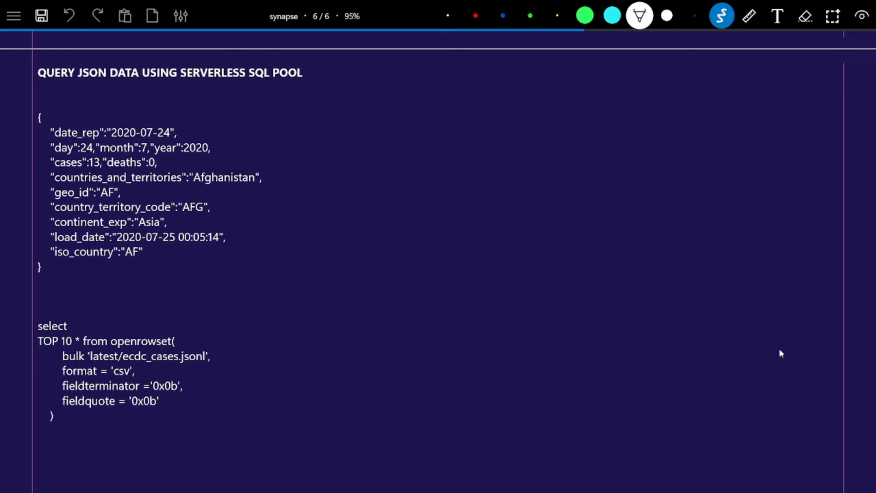
Draw arrows and handwrite 'JSON' and 'Query' beside the notes heading.
left_click_drag(357, 72, 379, 72)
left_click_drag(371, 69, 376, 75)
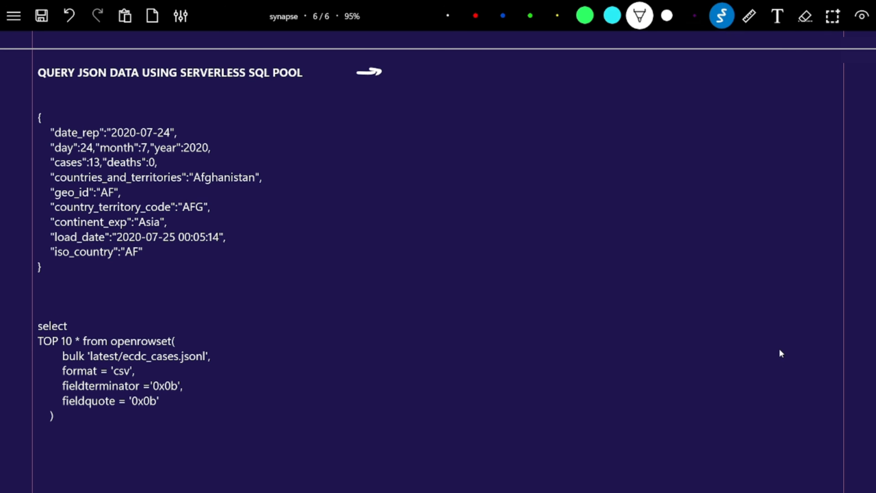
mouse_move(446, 69)
left_mouse_down()
mouse_move(468, 67)
mouse_move(448, 84)
mouse_move(468, 85)
left_mouse_up()
mouse_move(490, 71)
left_mouse_down()
mouse_move(483, 80)
mouse_move(491, 72)
left_mouse_up()
mouse_move(494, 83)
left_mouse_down()
mouse_move(509, 64)
mouse_move(561, 77)
left_mouse_up()
left_click_drag(545, 71, 545, 85)
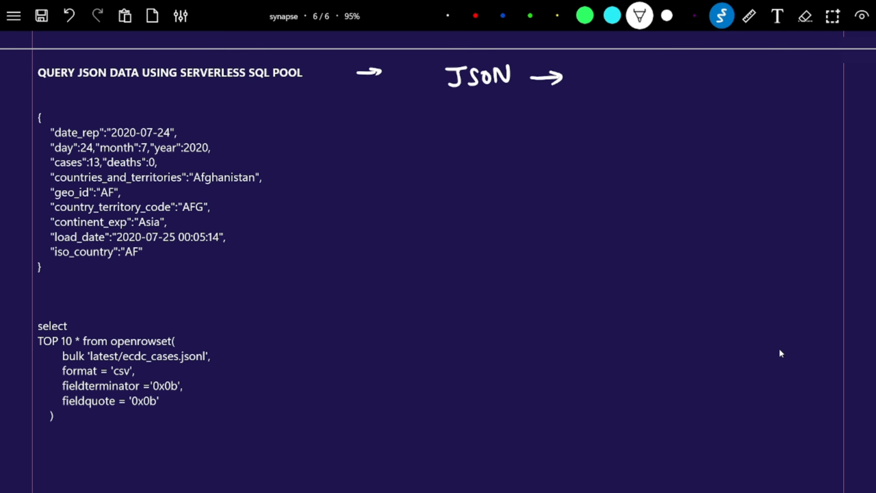
left_click_drag(602, 66, 600, 79)
left_click_drag(595, 75, 632, 71)
mouse_move(634, 74)
left_mouse_down()
mouse_move(648, 66)
mouse_move(669, 100)
left_mouse_up()
Add 'serverless' under Query and an arrow by the countries_and_territories line.
mouse_move(658, 91)
left_mouse_down()
mouse_move(666, 104)
mouse_move(726, 88)
left_mouse_up()
left_click_drag(728, 86, 753, 93)
mouse_move(755, 94)
left_mouse_down()
mouse_move(764, 86)
mouse_move(768, 93)
left_mouse_up()
left_click_drag(780, 86, 804, 95)
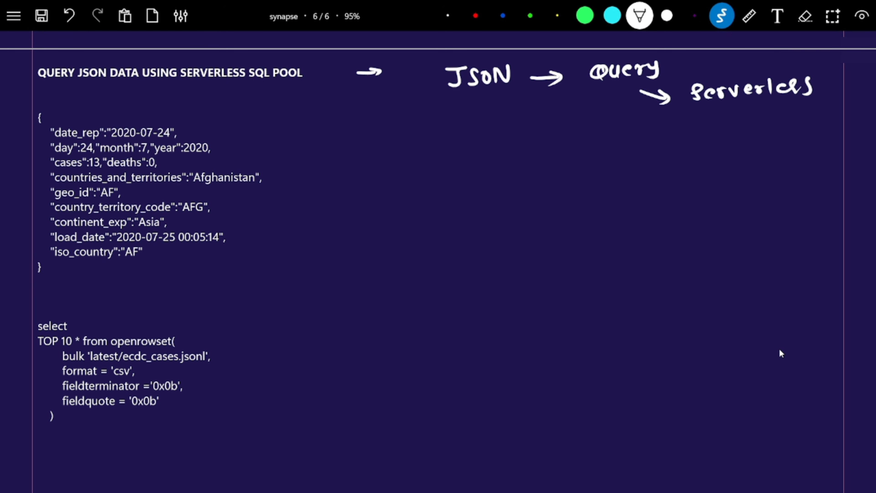
mouse_move(302, 184)
left_mouse_down()
mouse_move(327, 172)
mouse_move(322, 186)
left_mouse_up()
Scroll down and draw arrows at select, openrowset( and the format = 'csv' line.
scroll(509, 289, "down", 3)
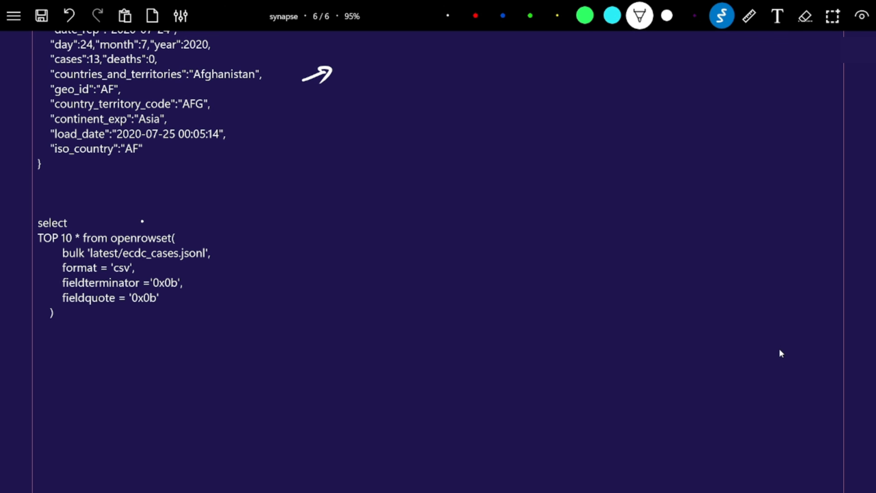
left_click_drag(143, 221, 154, 209)
left_click_drag(149, 209, 154, 216)
left_click_drag(218, 246, 229, 244)
left_click_drag(46, 271, 55, 266)
left_click_drag(146, 267, 169, 267)
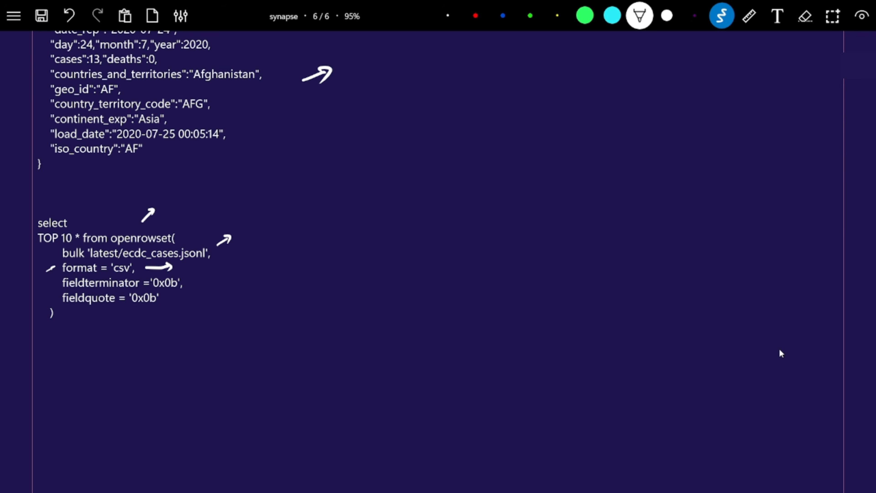
Handwrite csv, openrowset, ADLS with a down arrow to csv, and JSON beside the query.
left_click_drag(303, 241, 309, 249)
left_click_drag(314, 237, 388, 214)
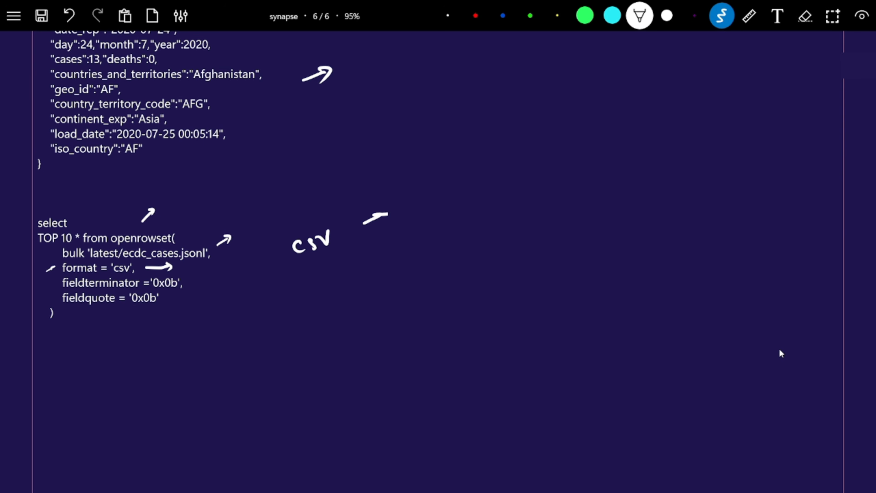
left_click_drag(436, 180, 463, 173)
mouse_move(466, 174)
left_mouse_down()
mouse_move(521, 137)
mouse_move(559, 129)
mouse_move(608, 141)
mouse_move(663, 139)
mouse_move(667, 127)
mouse_move(697, 132)
left_mouse_up()
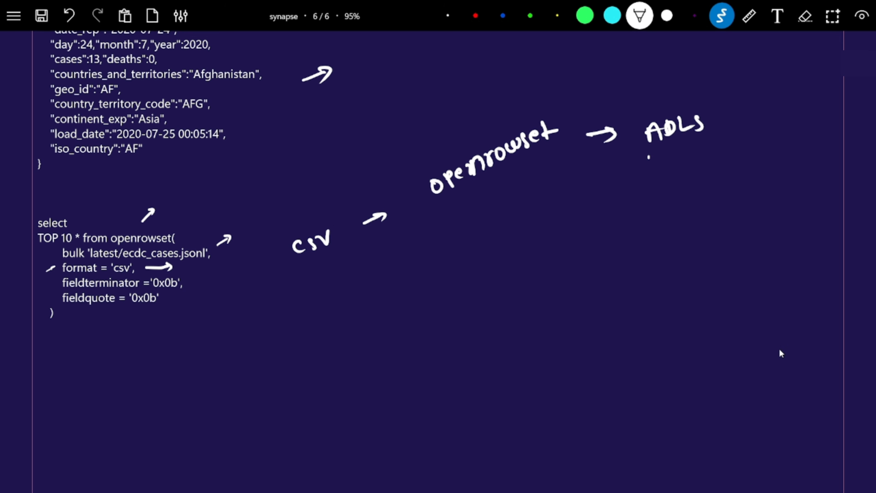
left_click_drag(648, 154, 649, 174)
mouse_move(642, 167)
left_mouse_down()
mouse_move(653, 174)
mouse_move(659, 162)
mouse_move(641, 201)
left_mouse_up()
mouse_move(654, 186)
left_mouse_down()
mouse_move(648, 202)
mouse_move(669, 180)
left_mouse_up()
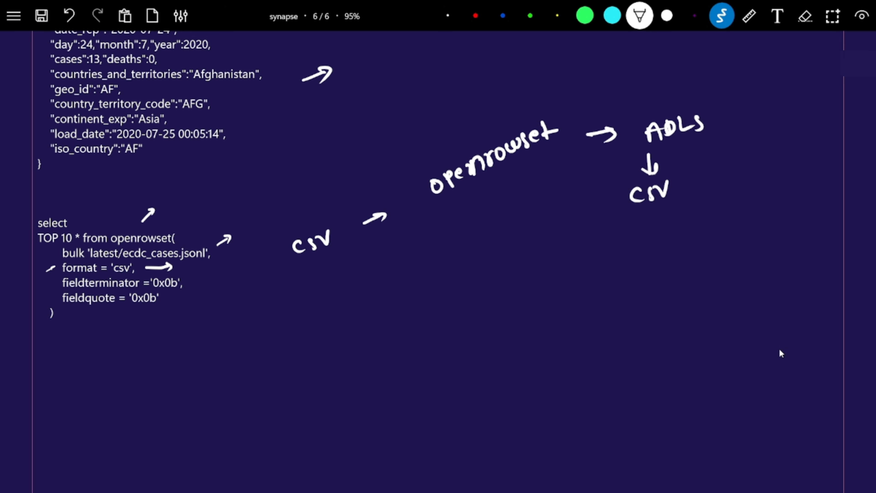
mouse_move(454, 279)
left_mouse_down()
mouse_move(477, 282)
mouse_move(506, 264)
left_mouse_up()
mouse_move(501, 265)
left_mouse_down()
mouse_move(493, 281)
mouse_move(524, 263)
left_mouse_up()
mouse_move(533, 274)
left_mouse_down()
mouse_move(539, 262)
mouse_move(554, 275)
mouse_move(552, 248)
left_mouse_up()
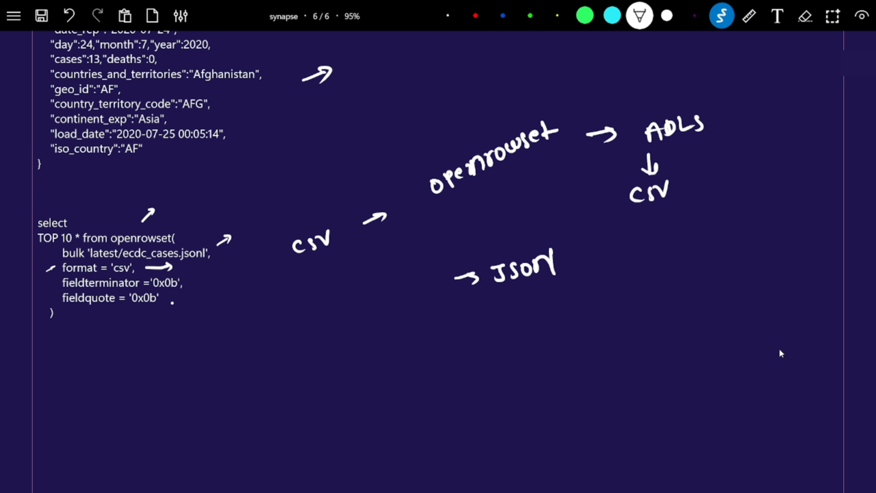
Point arrows at fieldterminator and fieldquote, linking them to JSON → csv.
left_click_drag(172, 302, 222, 313)
mouse_move(199, 280)
left_mouse_down()
mouse_move(227, 297)
mouse_move(315, 318)
mouse_move(427, 302)
mouse_move(438, 292)
left_mouse_up()
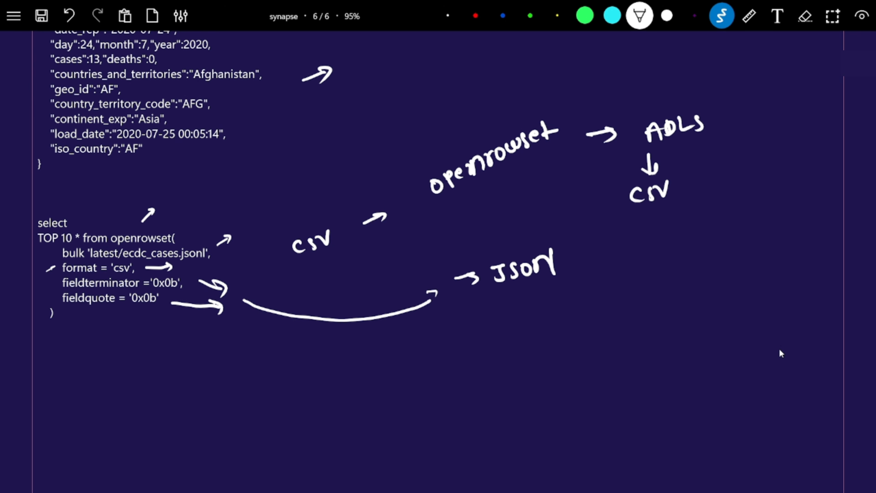
left_click_drag(594, 247, 613, 243)
mouse_move(606, 241)
left_mouse_down()
mouse_move(610, 251)
mouse_move(650, 245)
left_mouse_up()
mouse_move(660, 233)
left_mouse_down()
mouse_move(653, 245)
mouse_move(678, 218)
left_mouse_up()
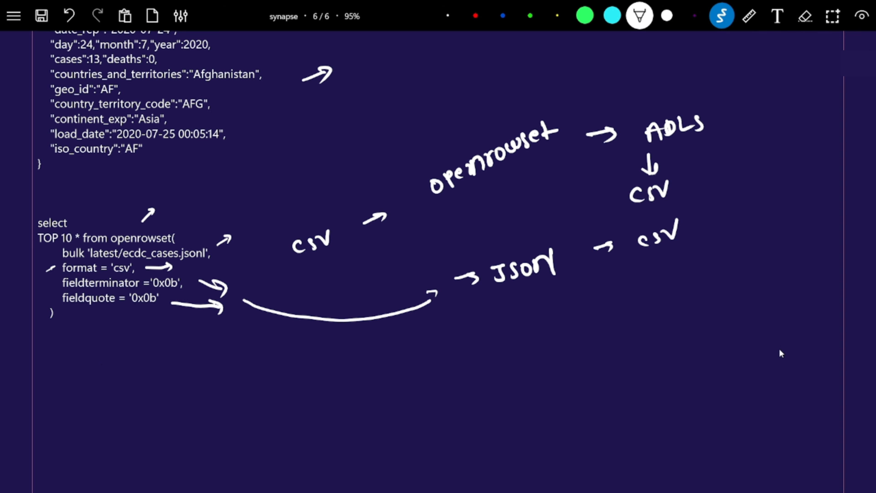
mouse_move(76, 400)
left_mouse_down()
mouse_move(117, 352)
mouse_move(117, 367)
left_mouse_up()
Upload covid.json from the dataset folder into the pocinpt container.
key("alt+Tab")
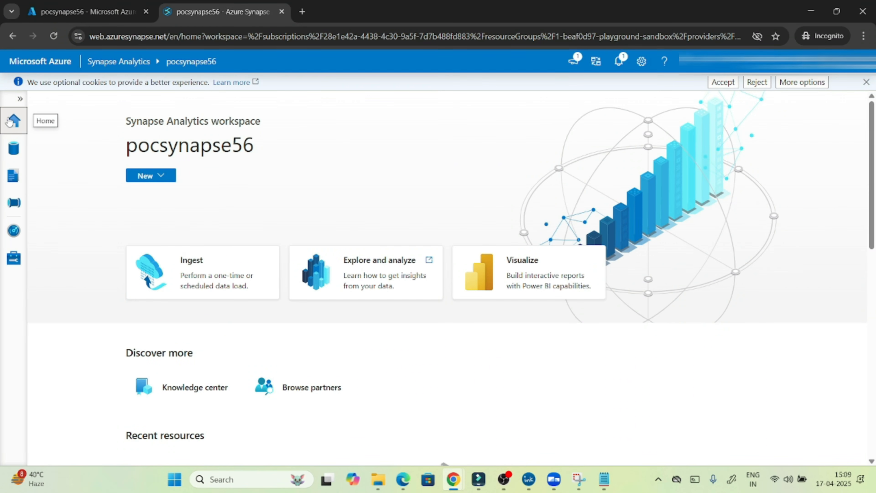
left_click(18, 154)
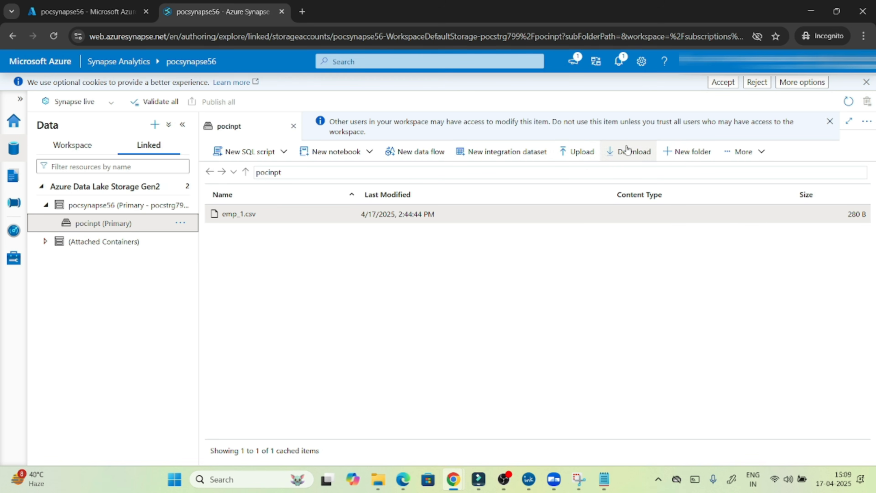
left_click(577, 152)
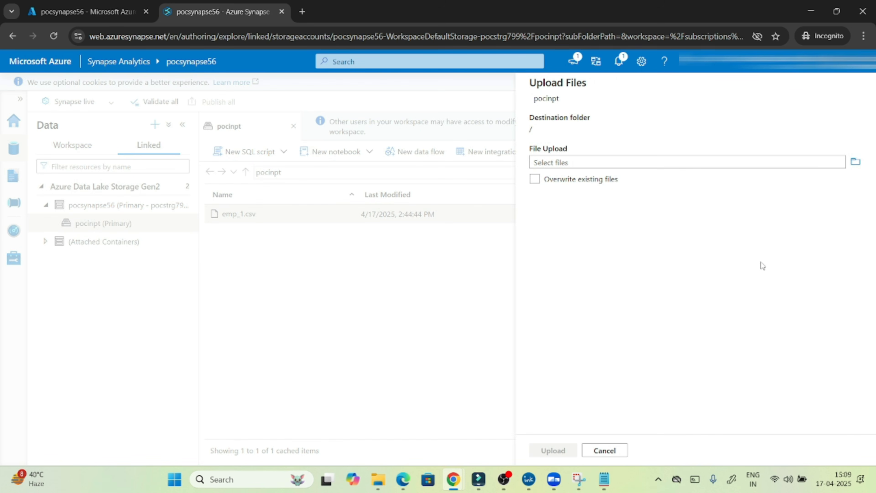
left_click(855, 162)
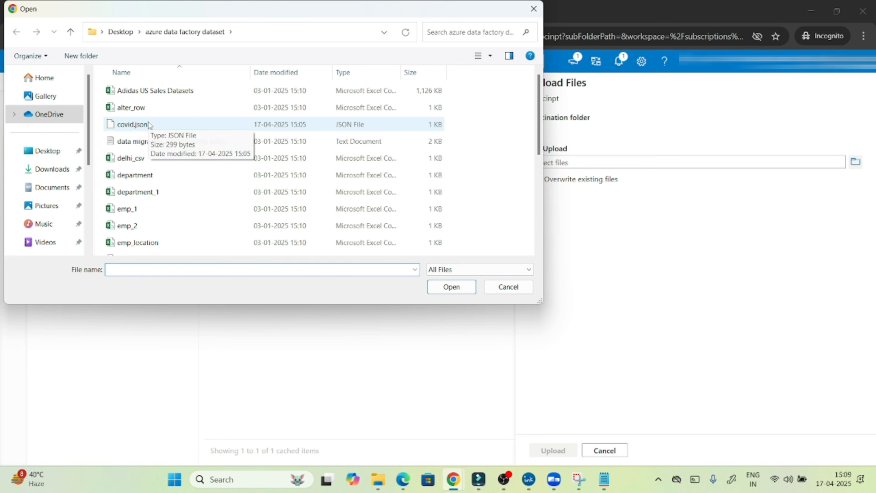
left_click(150, 125)
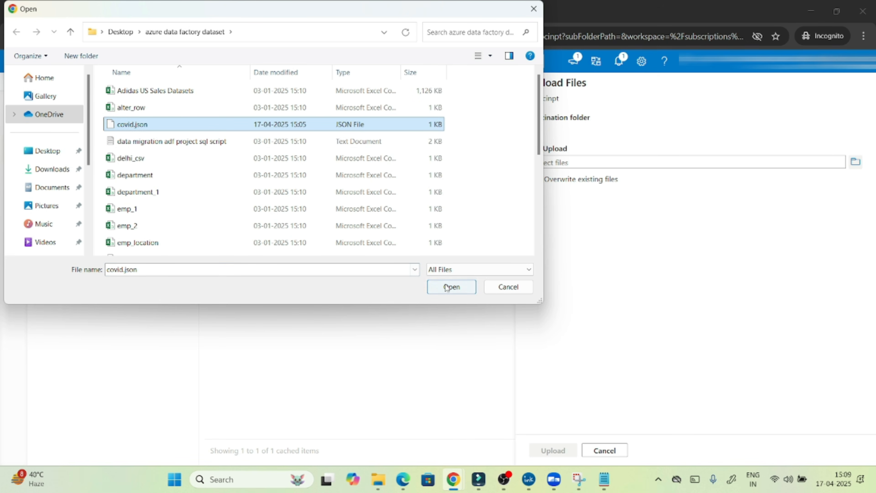
left_click(451, 286)
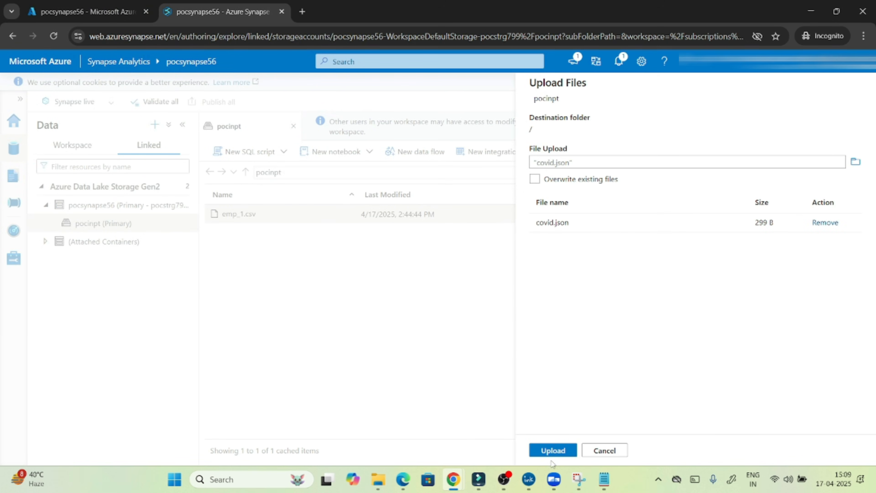
left_click(552, 451)
Bring the covid.json Notepad window forward and select its fields from date_rep to the closing brace.
mouse_move(608, 482)
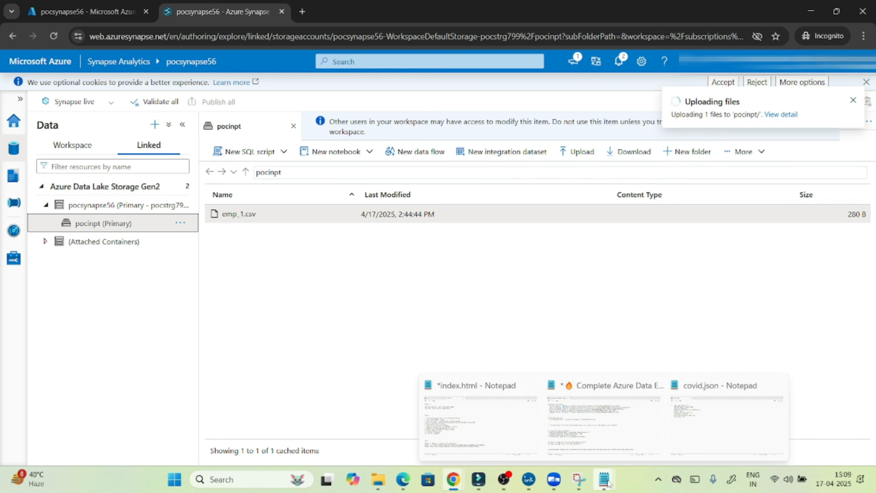
left_click(724, 417)
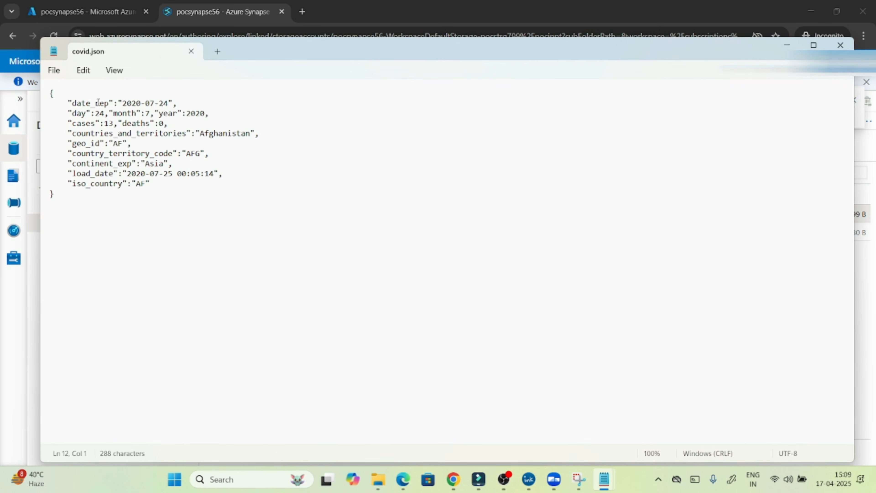
left_click_drag(72, 103, 180, 202)
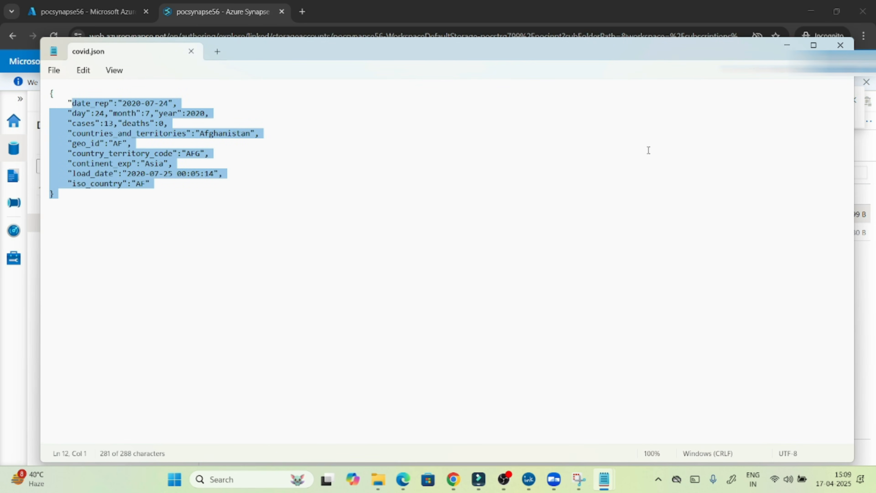
Minimize Notepad and create a Select TOP 100 rows SQL script from covid.json in pocinpt.
left_click(786, 45)
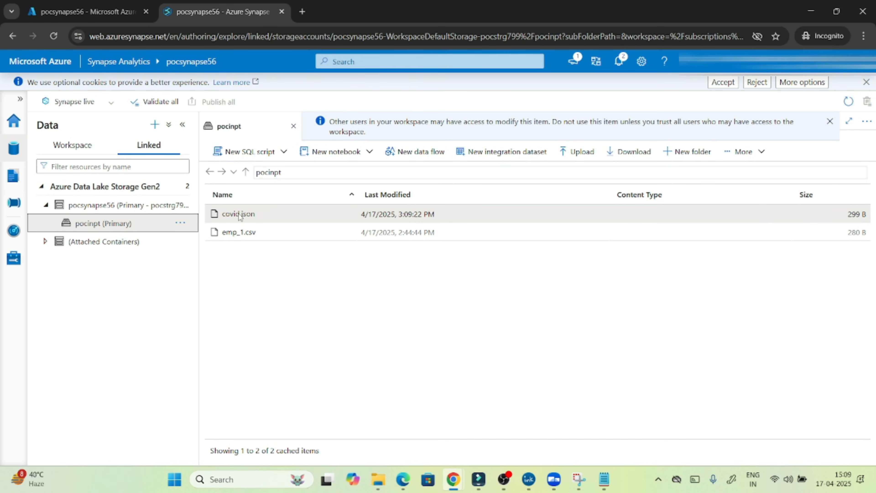
left_click(246, 154)
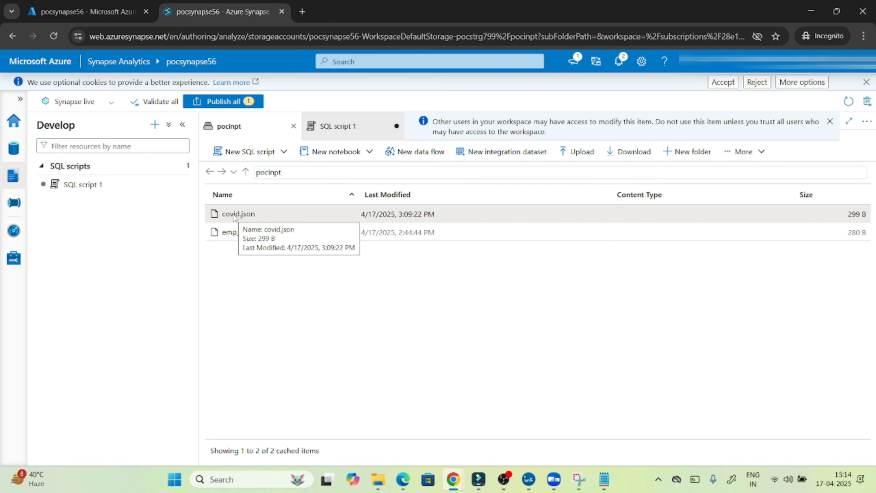
right_click(240, 215)
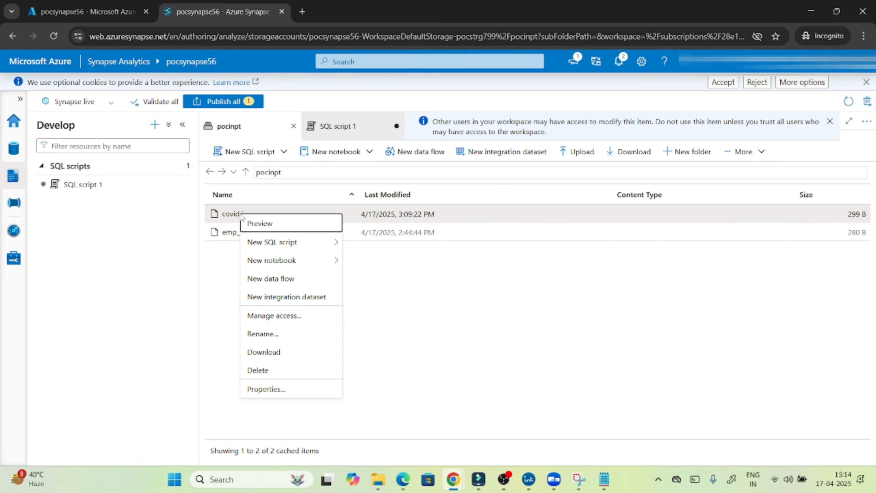
mouse_move(296, 243)
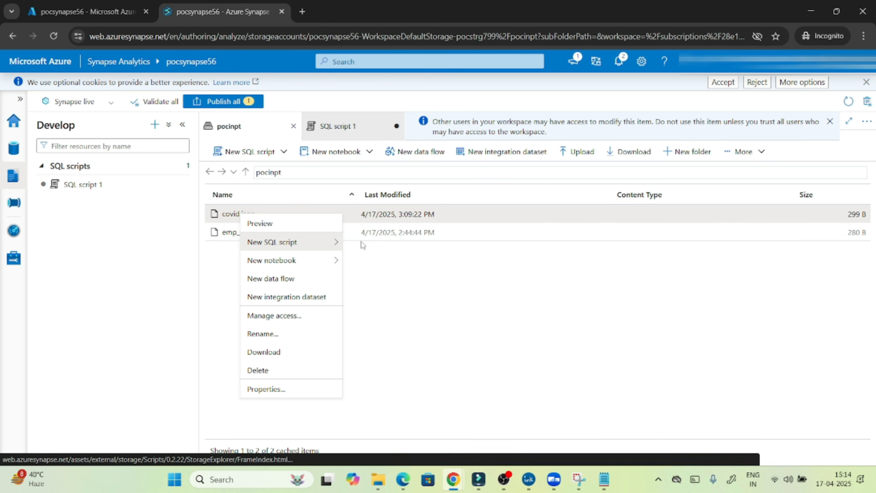
left_click(361, 243)
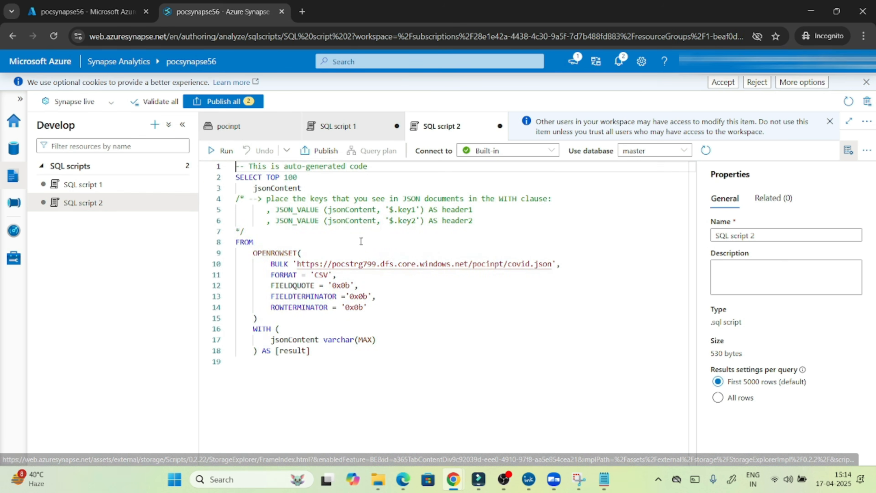
Highlight the jsonContent column and the SELECT TOP 100 clause in the generated query.
left_click(338, 209)
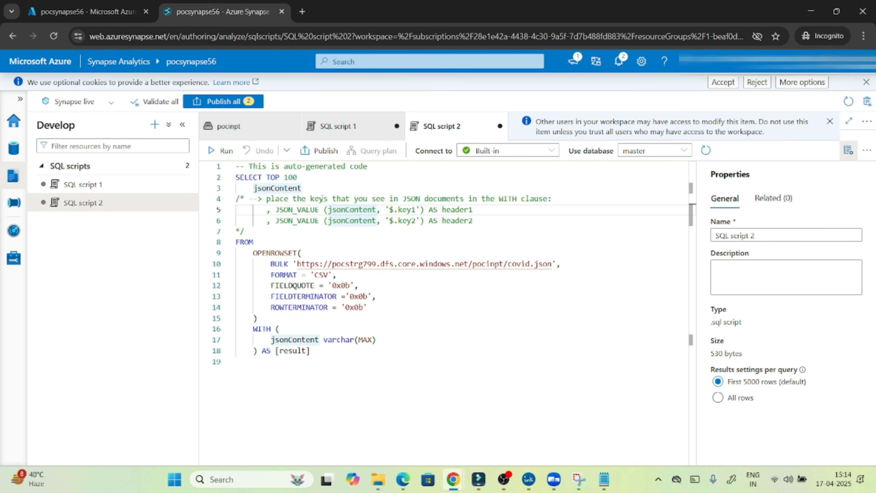
left_click(285, 188)
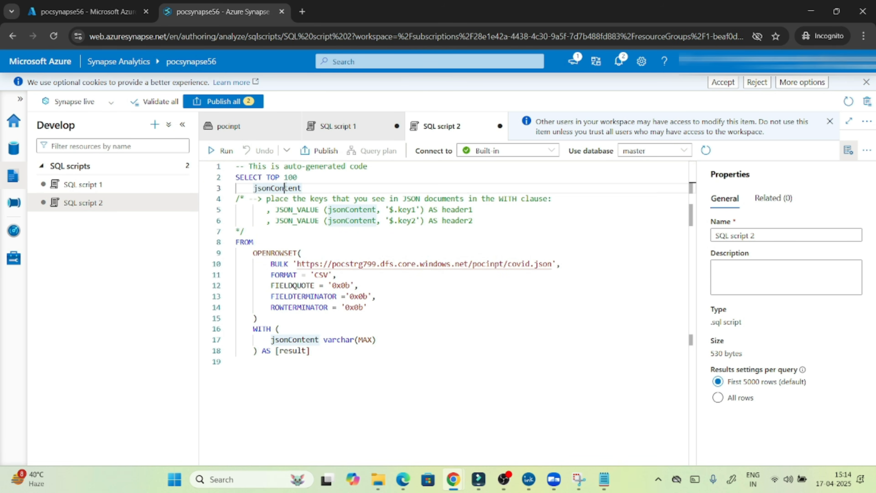
double_click(285, 187)
left_click(280, 187)
left_click_drag(249, 177, 299, 179)
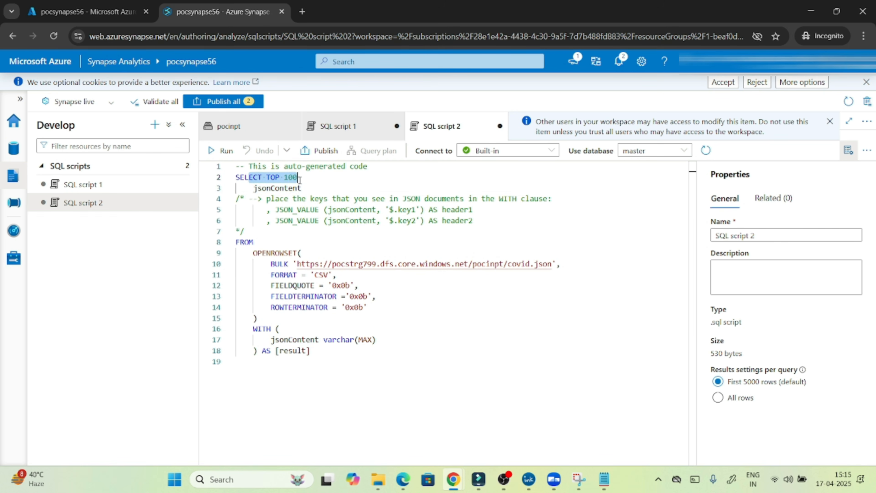
double_click(278, 188)
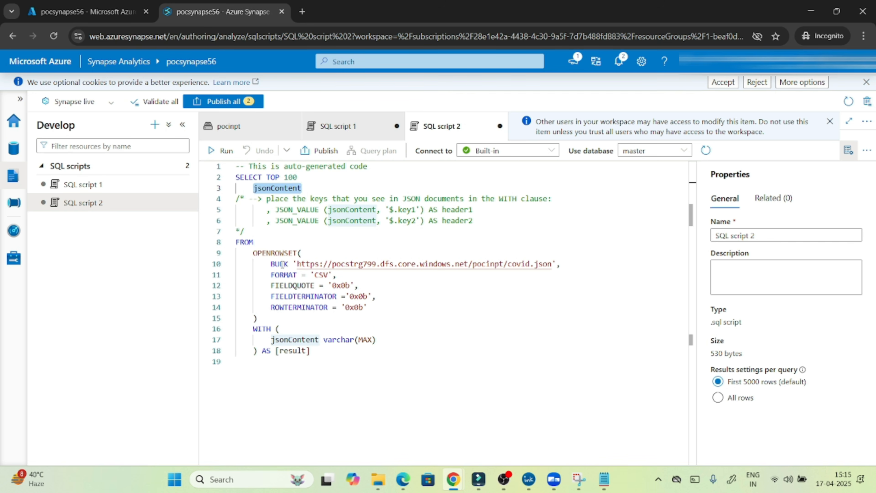
Highlight OPENROWSET, BULK and the storage account name, then return to pocinpt's file list.
double_click(269, 253)
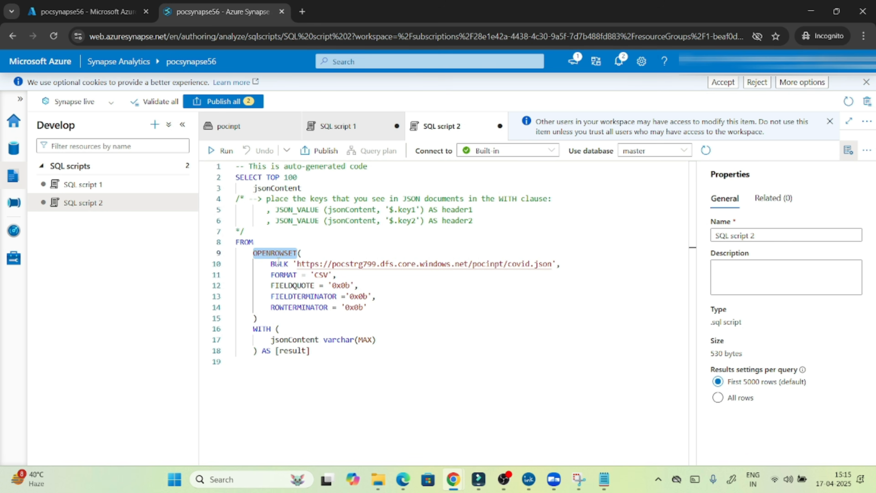
double_click(278, 264)
double_click(359, 262)
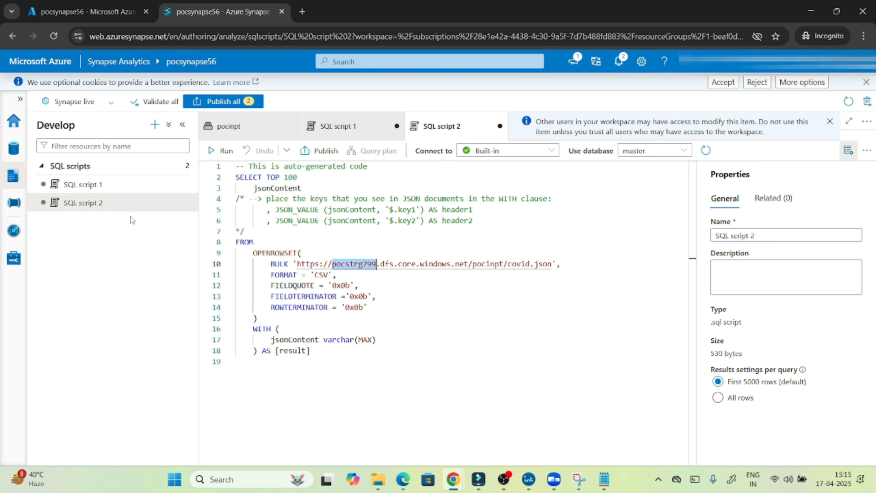
left_click(15, 155)
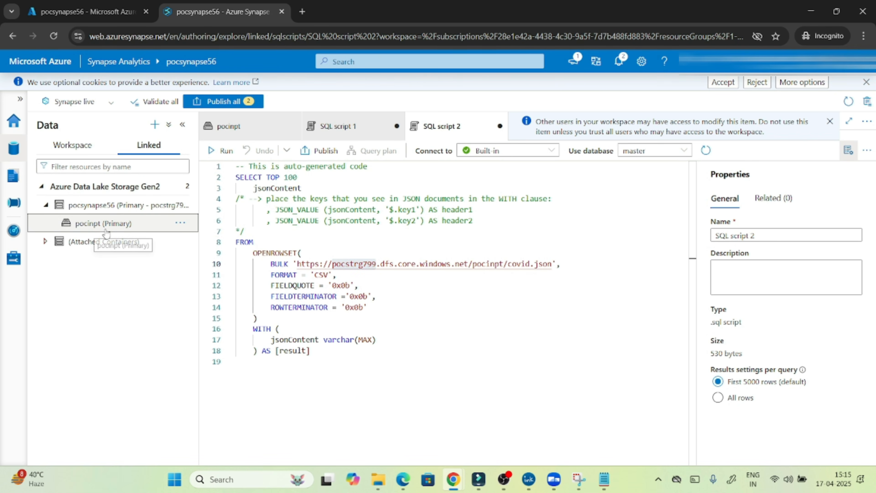
left_click(105, 229)
View covid.json's Properties including its URL, cancel, and return to the SQL scripts list.
right_click(227, 214)
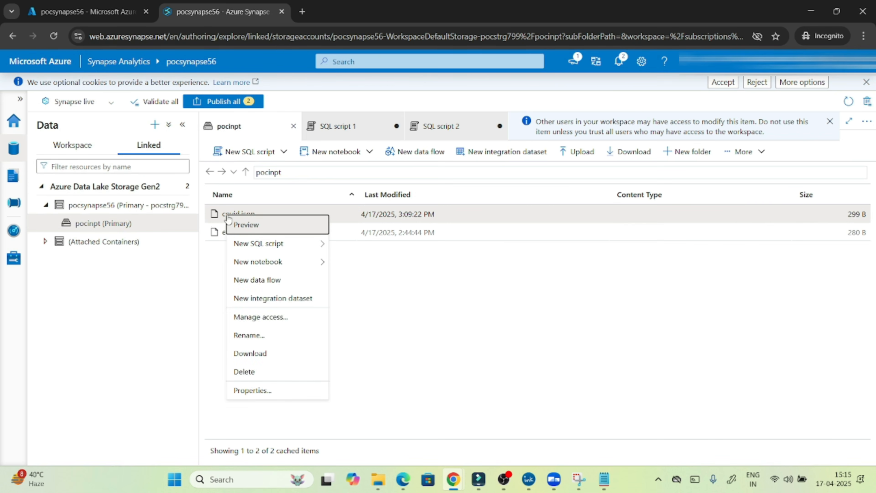
left_click(271, 396)
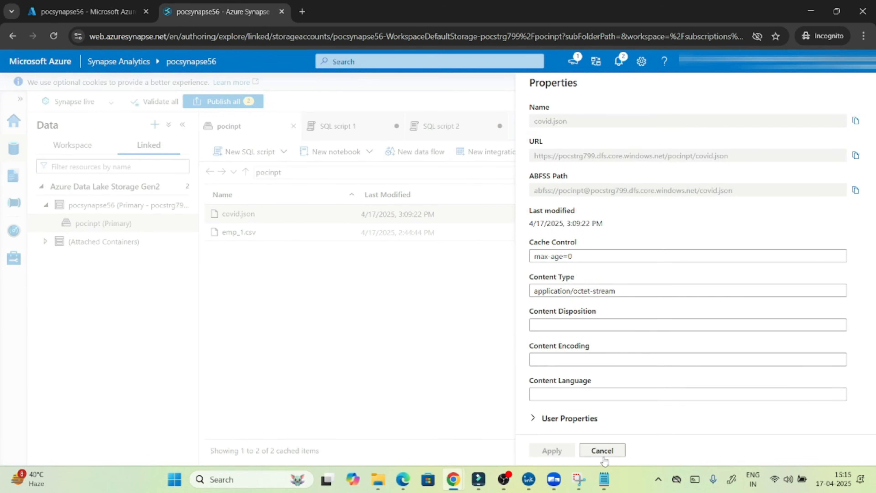
left_click(602, 451)
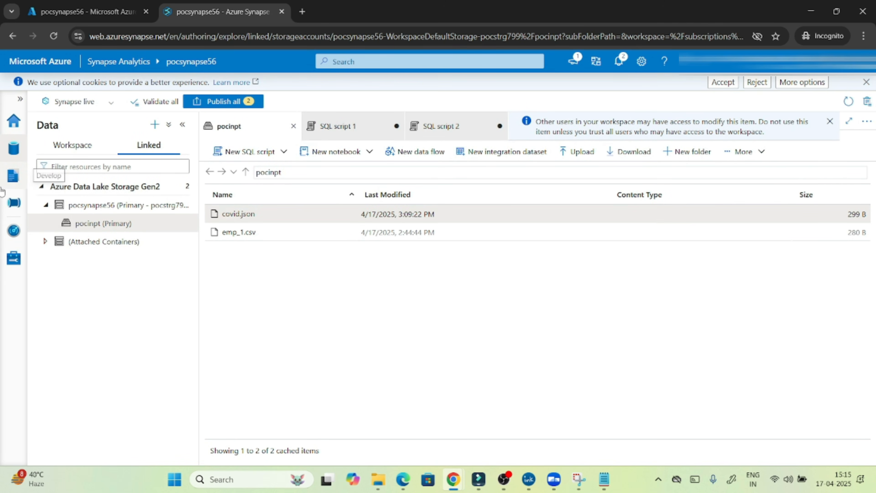
left_click(10, 183)
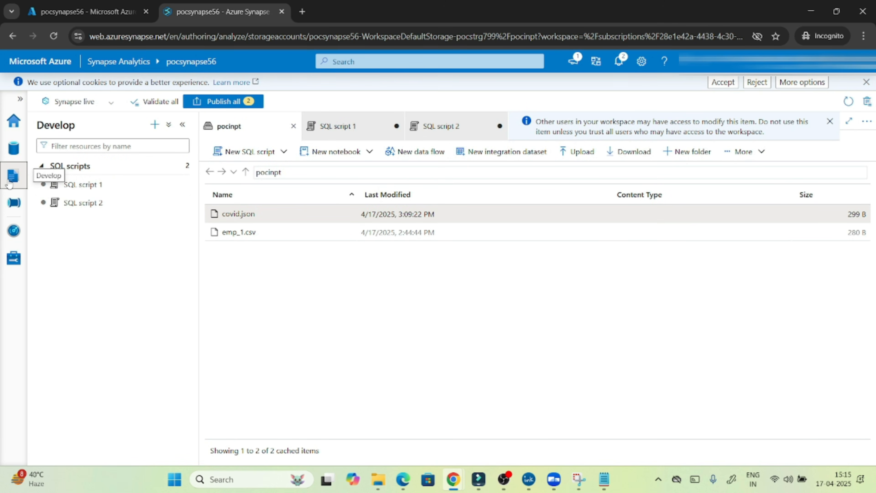
In SQL script 2, highlight the FORMAT, CSV and FIELDQUOTE options and run lines 11–14 alone, which errors.
left_click(93, 202)
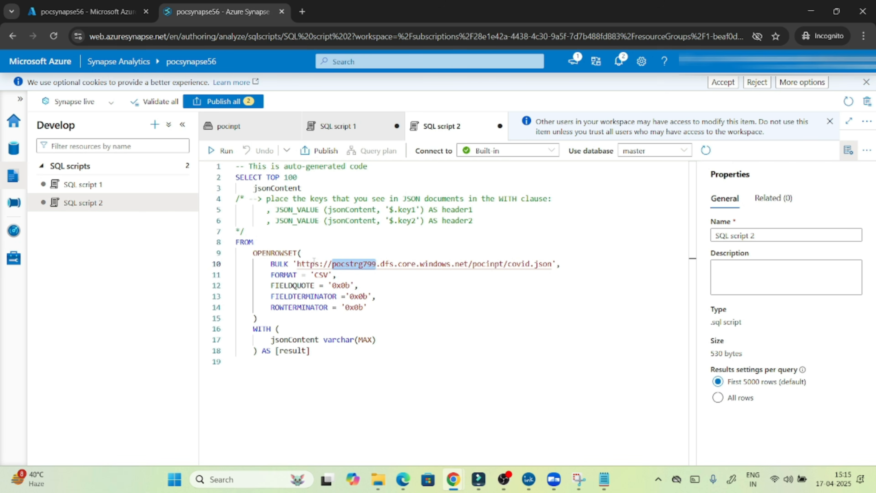
double_click(284, 273)
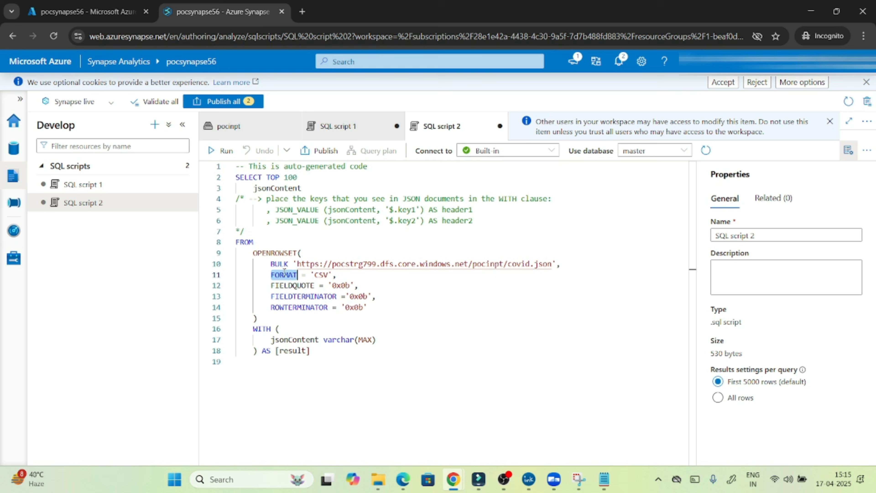
double_click(321, 275)
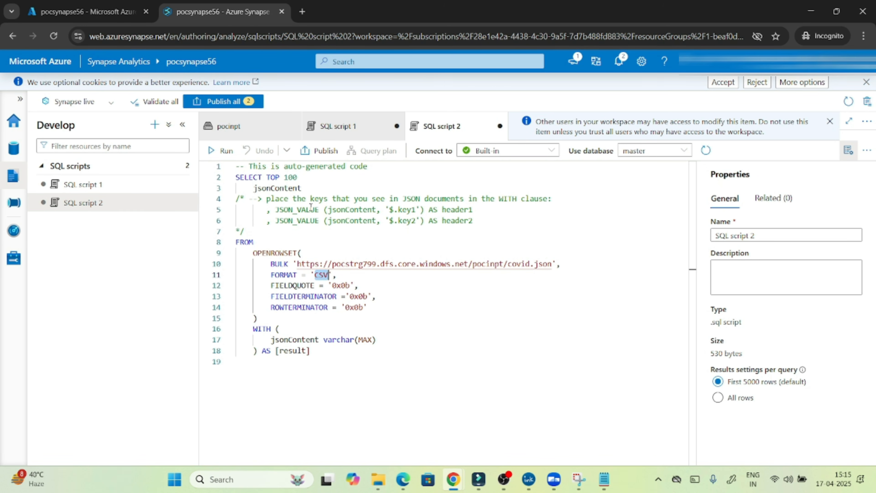
double_click(276, 253)
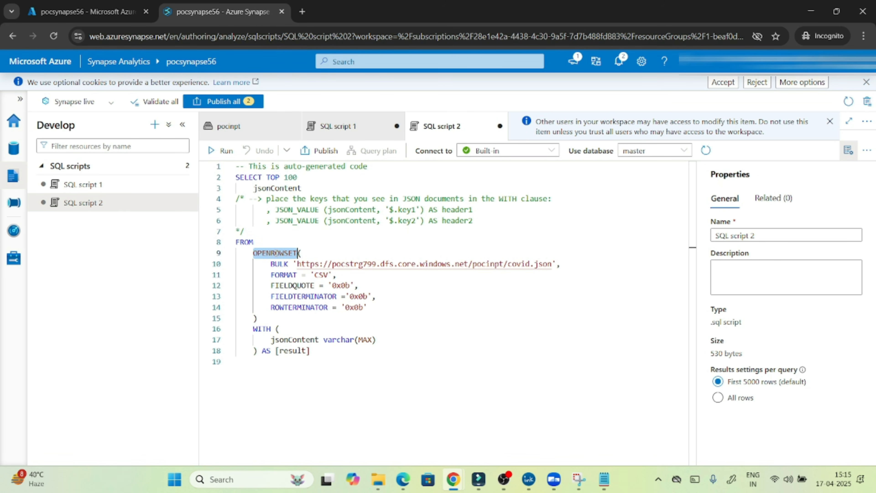
double_click(291, 284)
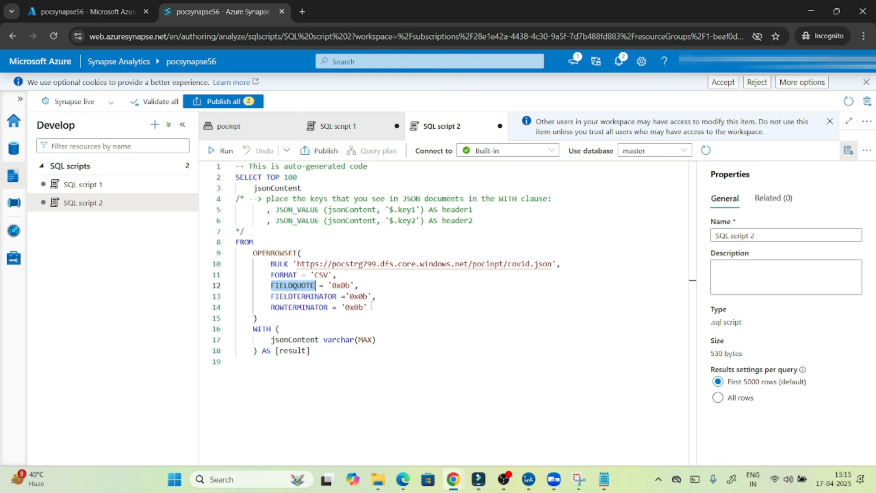
left_click_drag(372, 306, 236, 274)
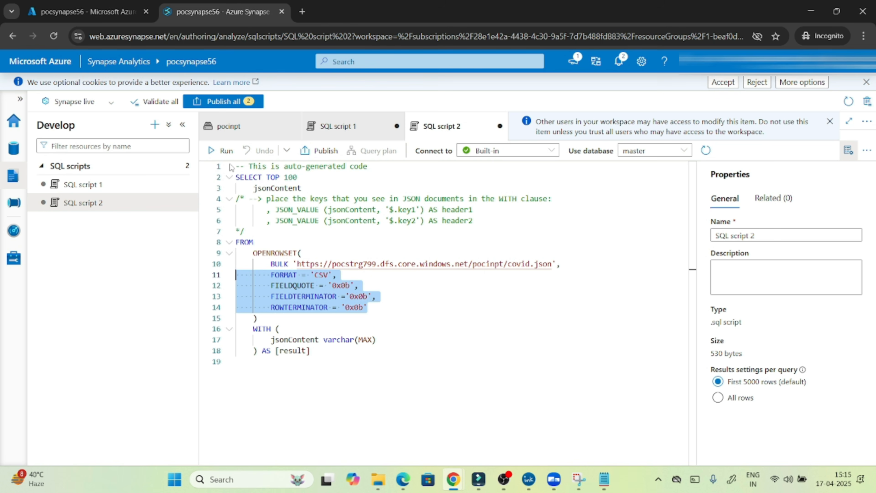
left_click(220, 155)
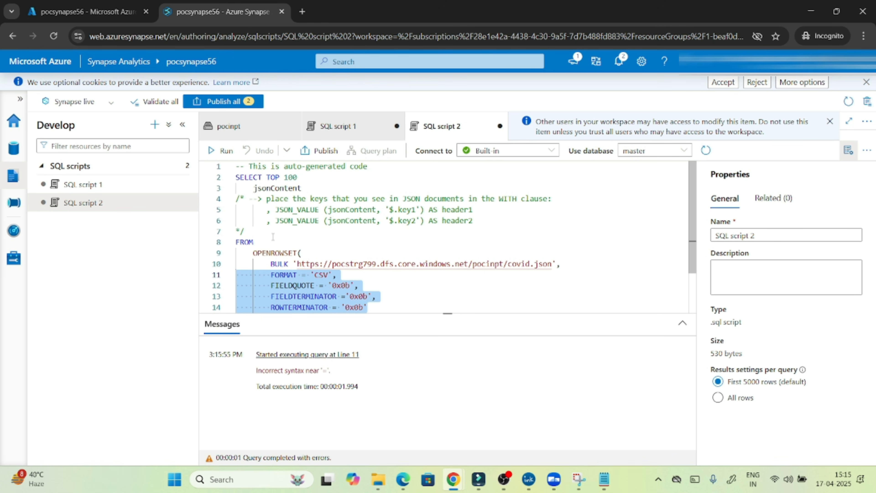
Clear the selection and run the full query, returning covid.json as one jsonContent row.
left_click(313, 254)
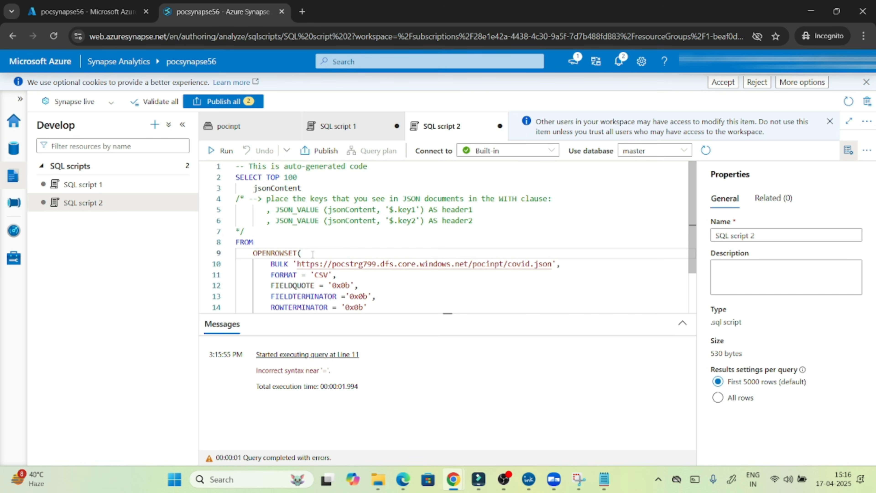
key("Down")
left_click(393, 199)
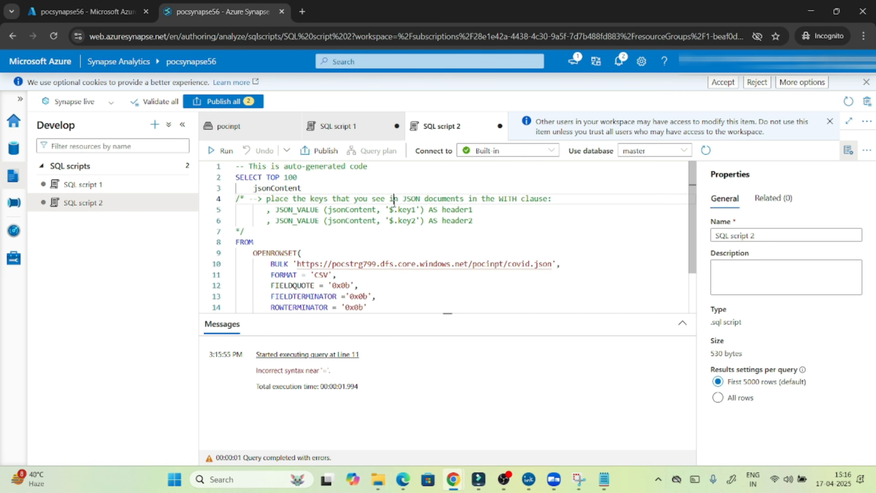
left_click(218, 155)
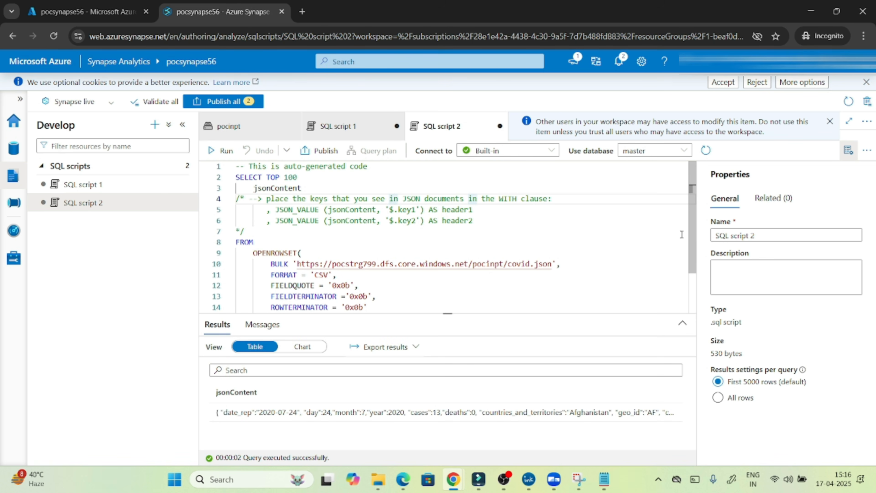
Paste the sample JSON_VALUE expression after jsonContent and change its key1 to date_rep.
left_click_drag(698, 237, 698, 263)
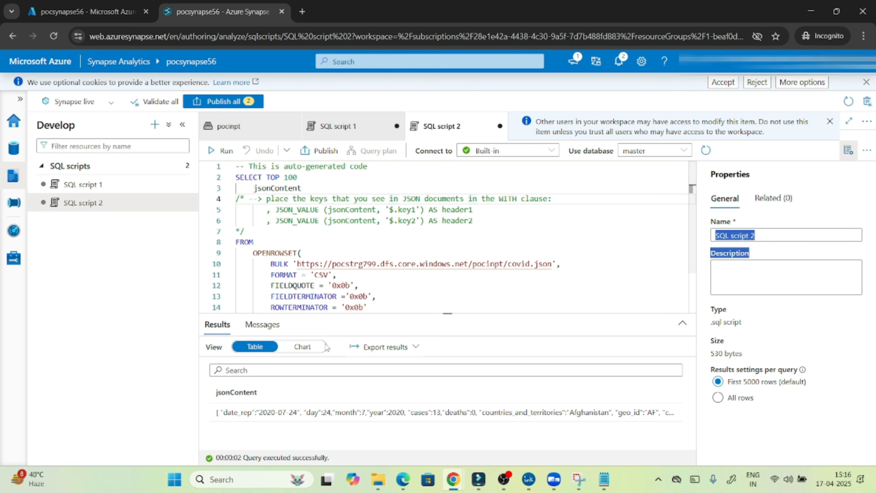
double_click(272, 188)
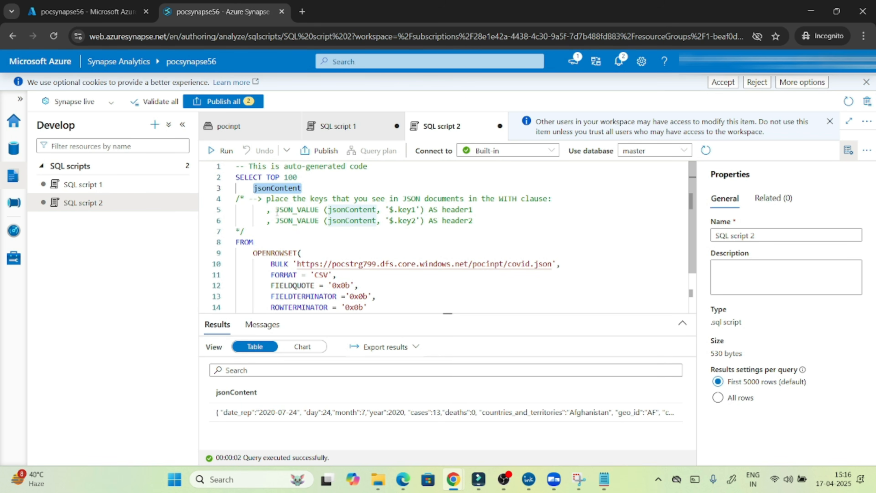
left_click(276, 210)
key("BackSpace")
key("BackSpace")
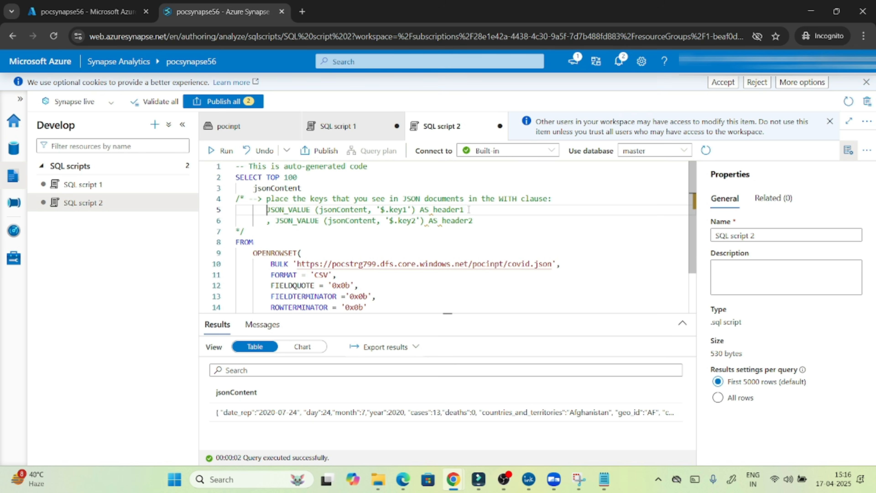
left_click_drag(468, 209, 266, 209)
key("ctrl+c")
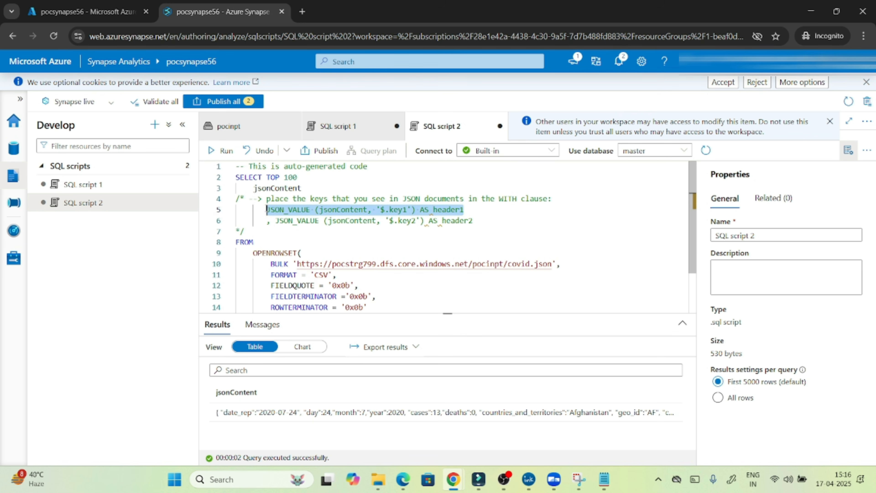
left_click(317, 184)
type(",")
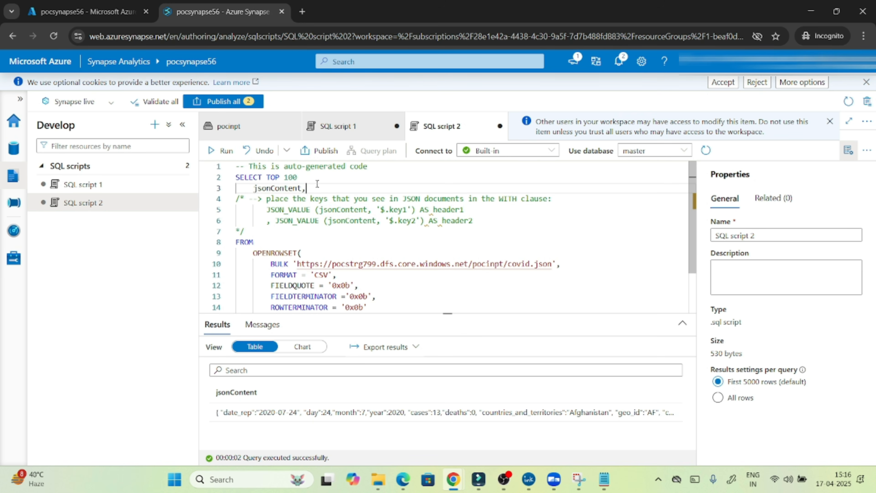
key("ctrl+v")
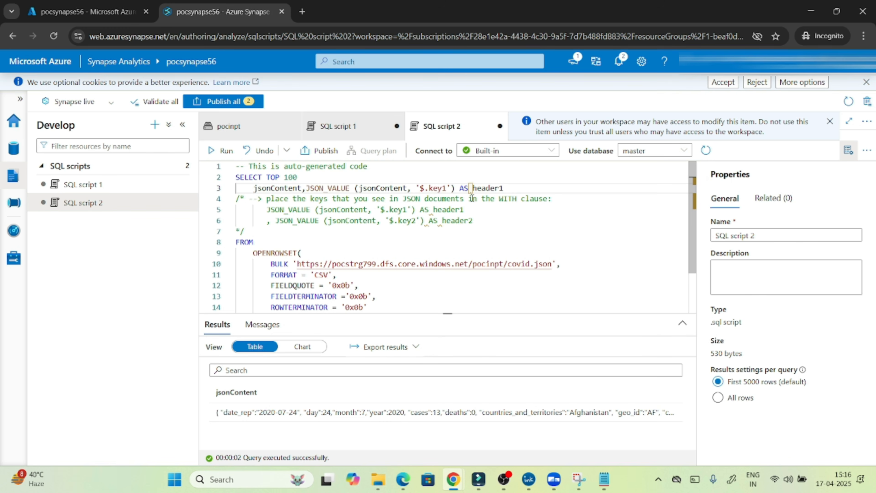
key("Return")
key("Return")
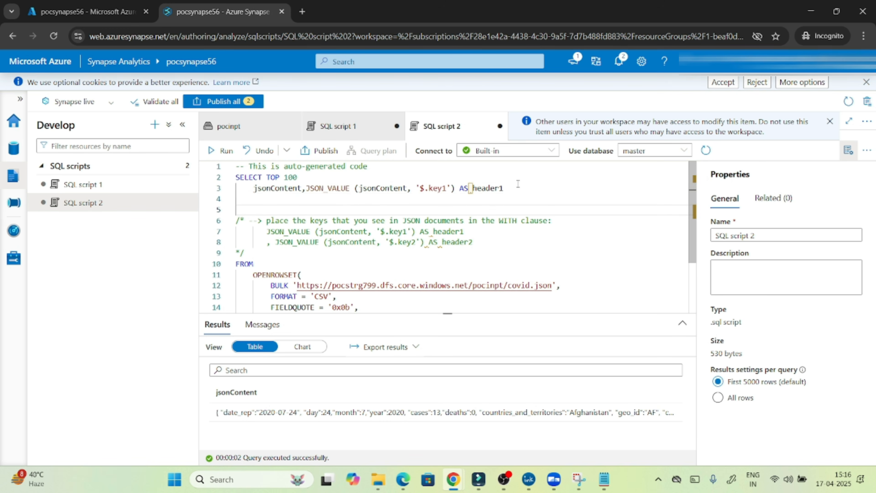
double_click(237, 412)
key("ctrl+c")
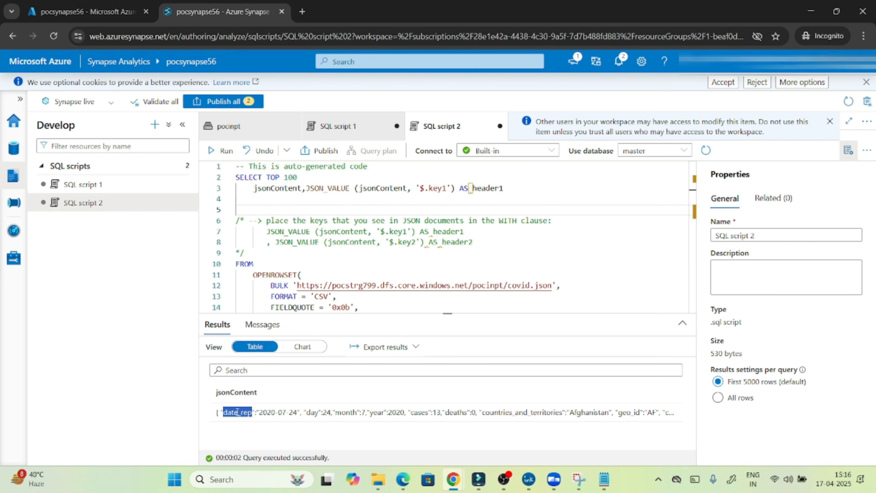
double_click(440, 188)
key("ctrl+v")
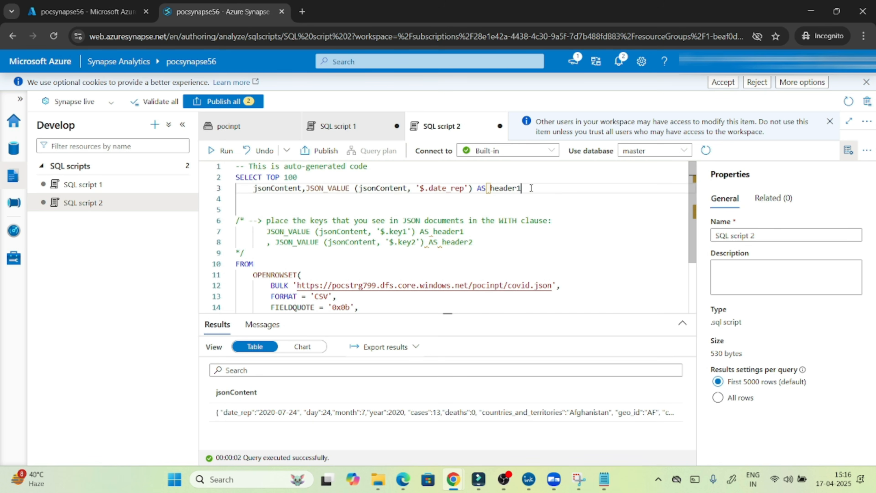
Duplicate the expression onto line 4 with year as its key.
left_click_drag(521, 188, 306, 188)
key("ctrl+c")
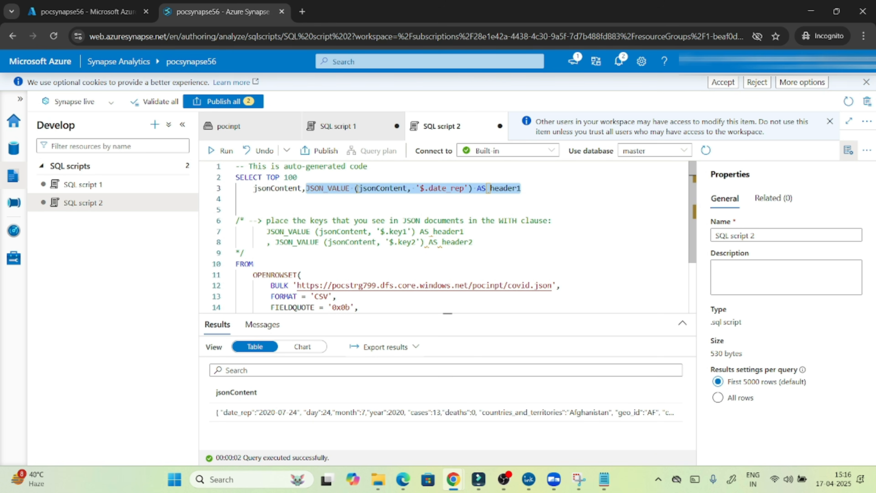
left_click(355, 188)
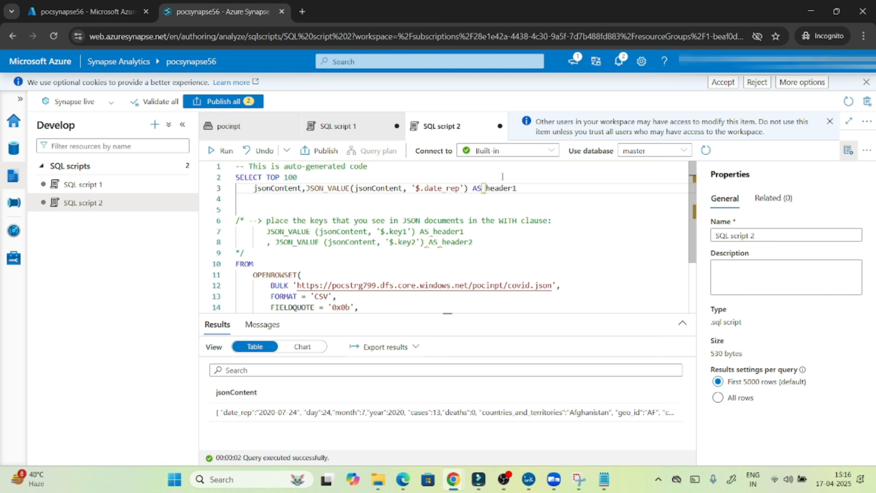
left_click(525, 190)
key("Return")
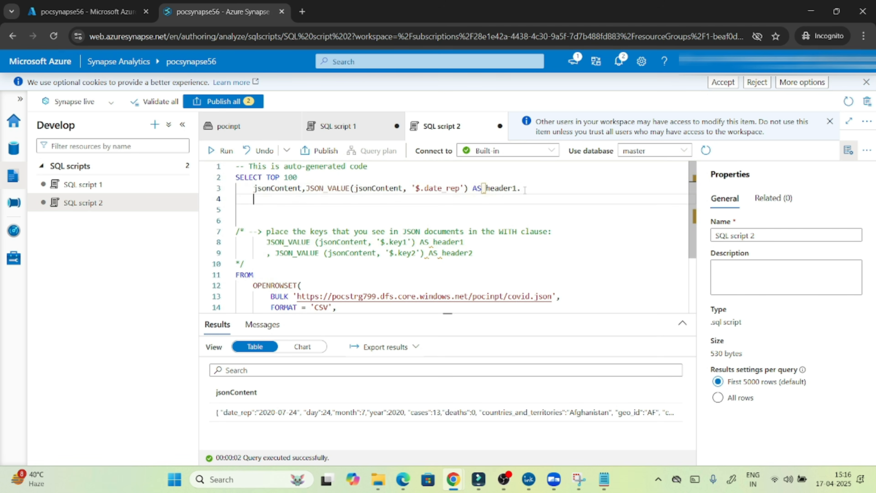
key("ctrl+v")
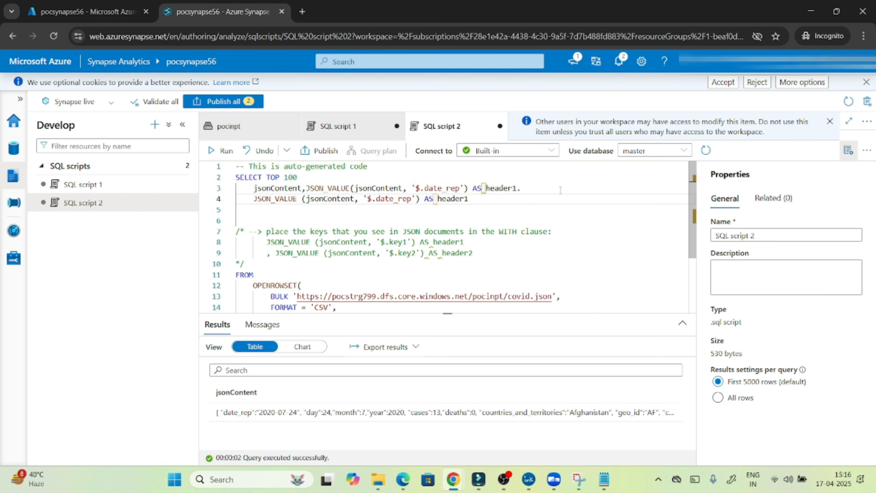
key("BackSpace")
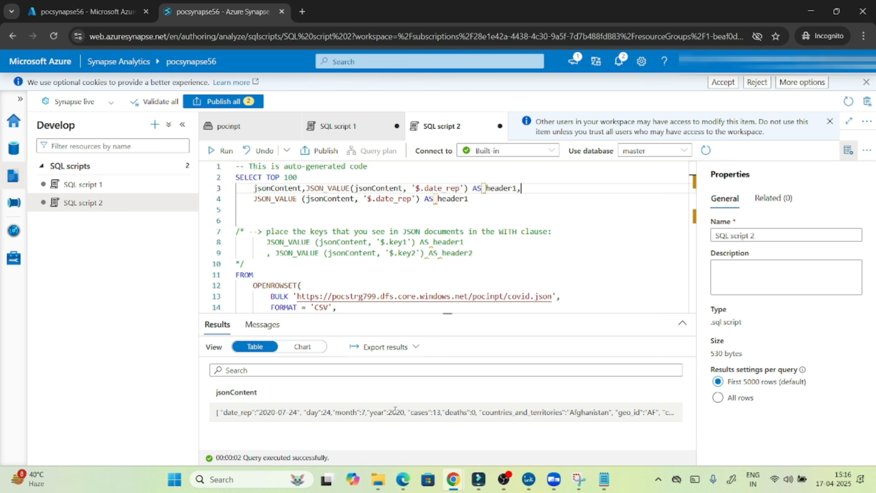
double_click(377, 412)
key("ctrl+c")
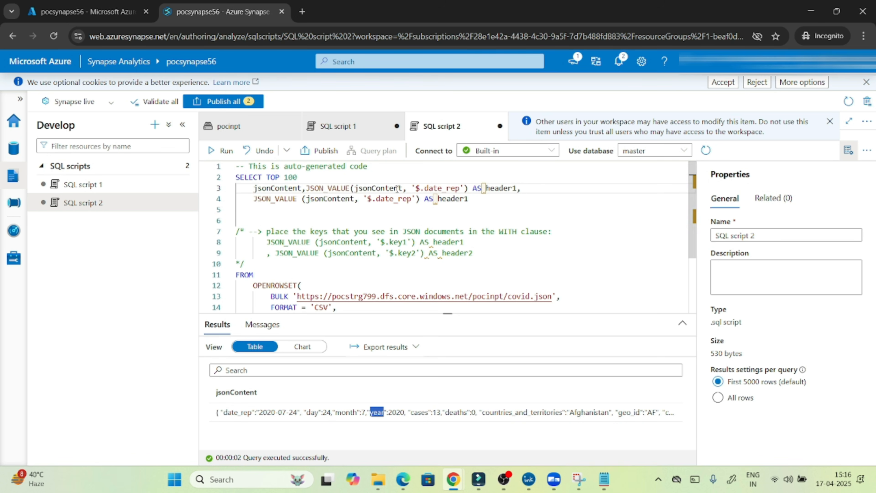
double_click(389, 199)
key("ctrl+v")
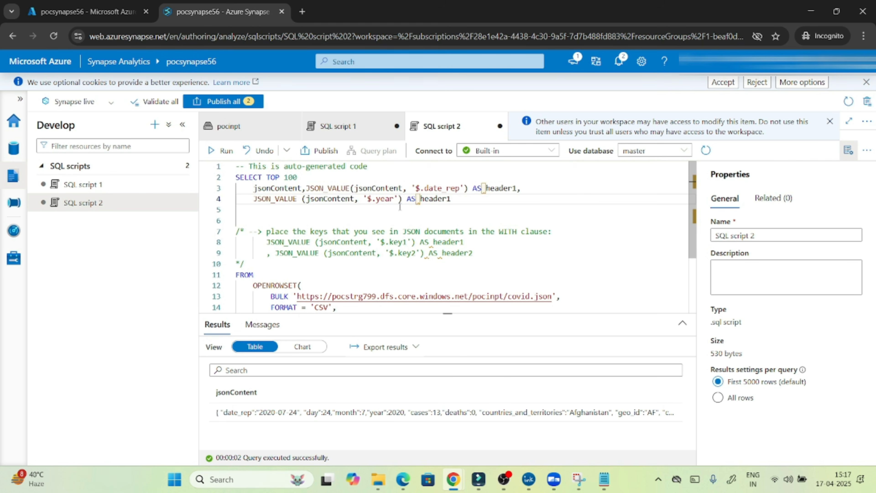
left_click(407, 209)
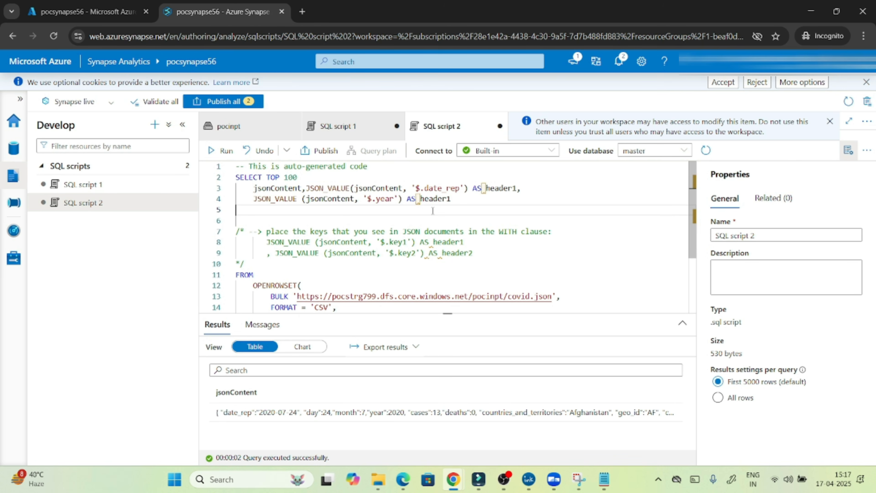
left_click(418, 199)
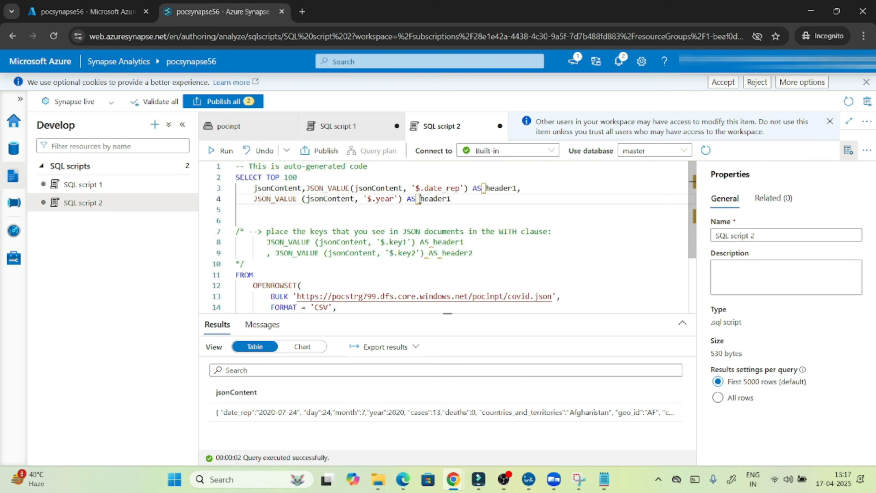
left_click(394, 217)
Run the query to return date_rep and year, and move the date_rep expression onto its own line.
left_click(221, 155)
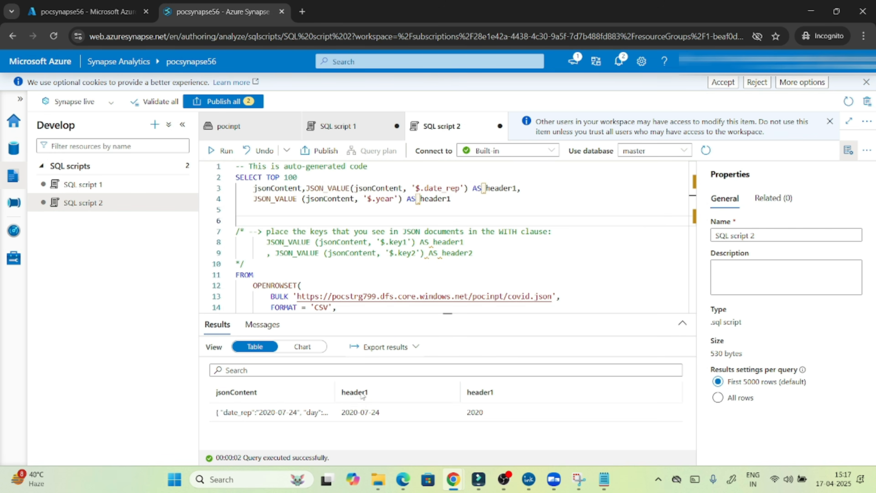
double_click(269, 197)
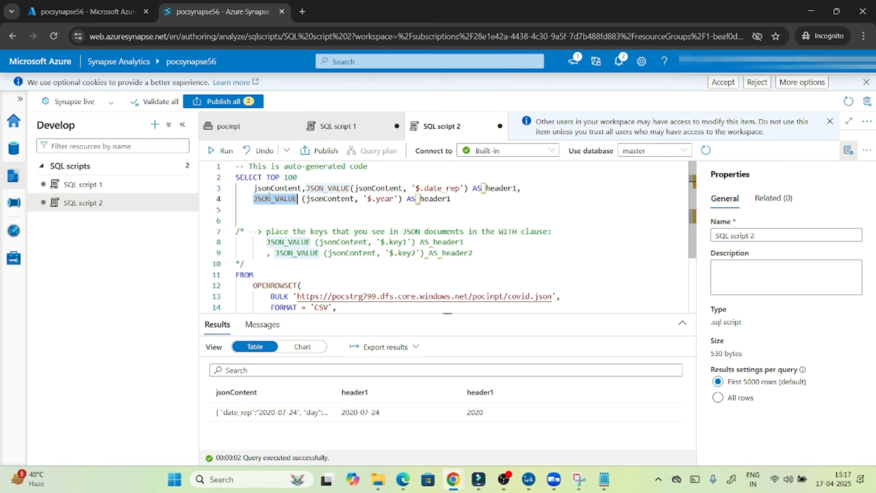
left_click(306, 188)
key("Return")
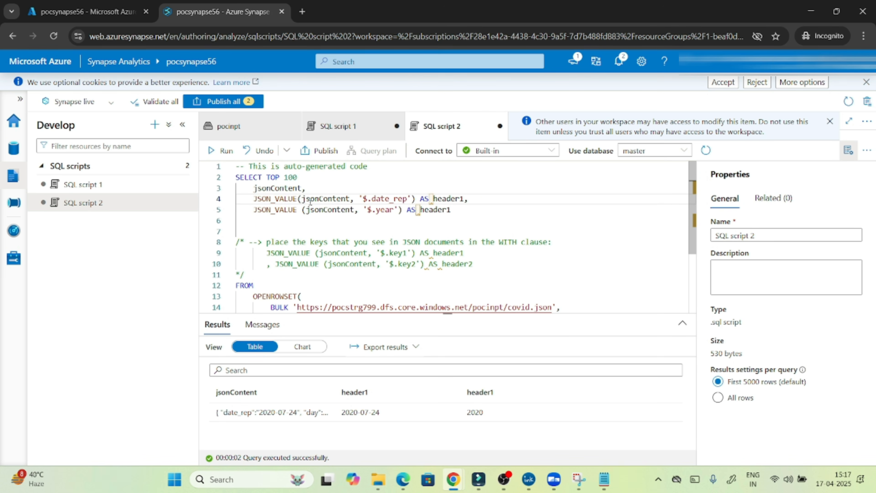
double_click(281, 199)
double_click(317, 198)
left_click_drag(372, 199, 402, 198)
double_click(379, 210)
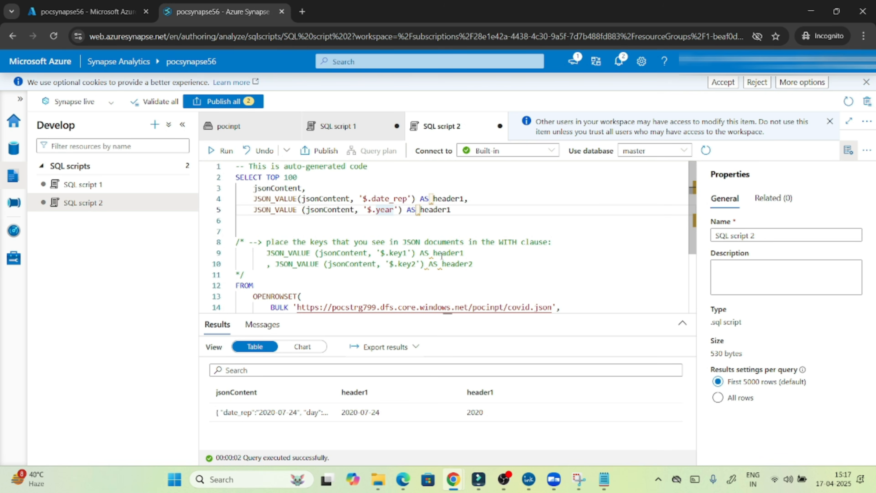
Delete the commented key template block on lines 6–11 and select the whole script.
left_click(476, 268)
left_click_drag(476, 267, 152, 216)
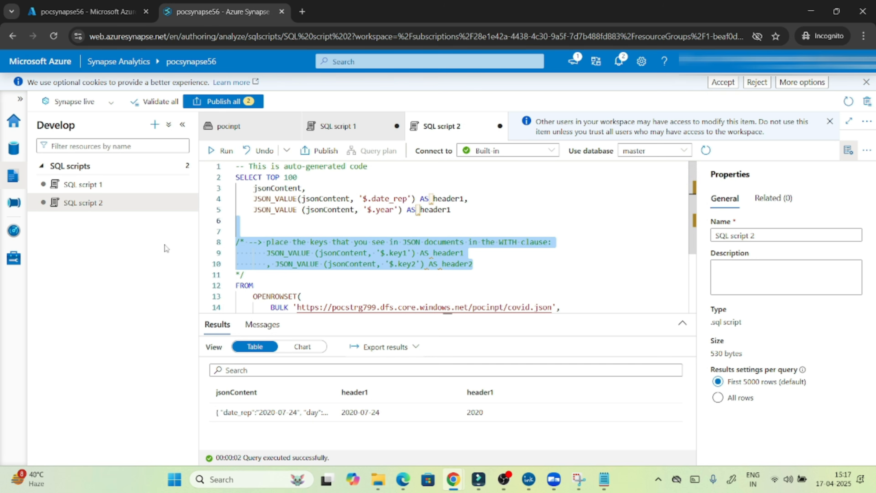
left_click_drag(253, 275, 288, 216)
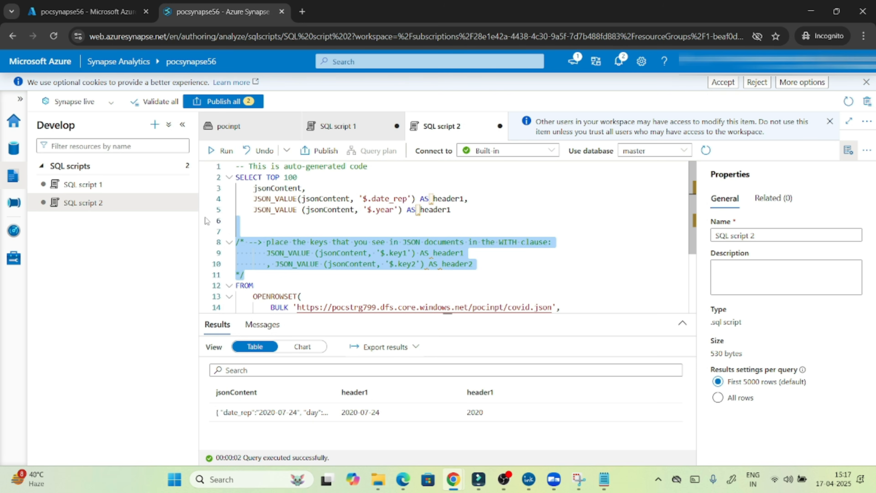
key("Delete")
key("ctrl+a")
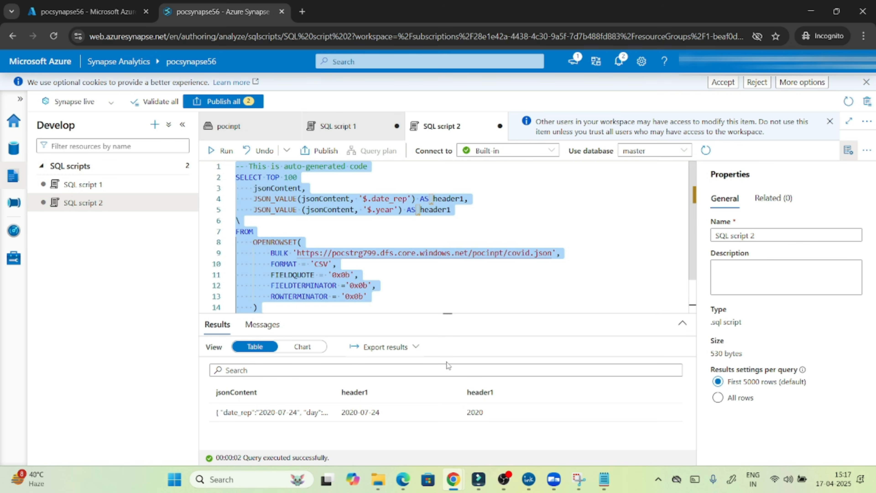
left_click(504, 479)
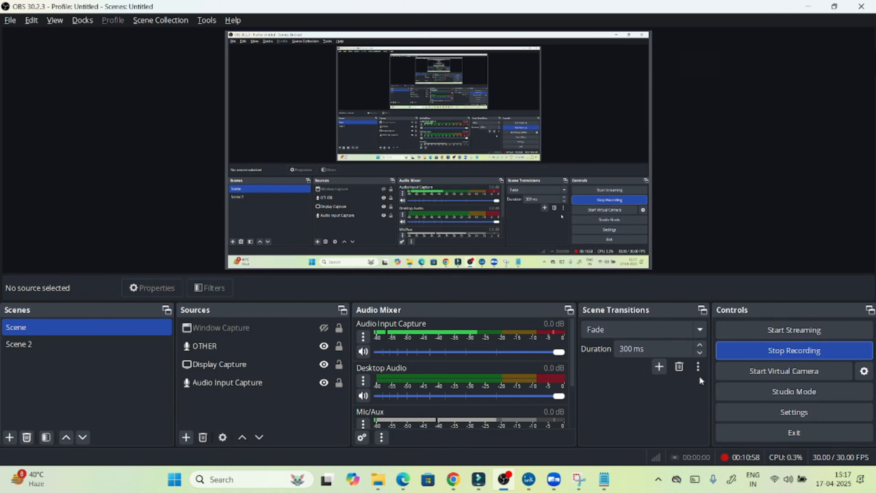
left_click(742, 347)
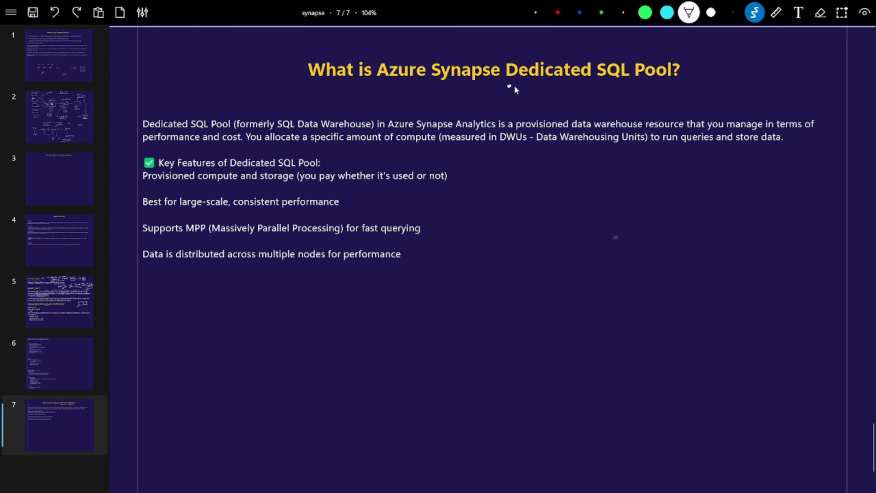
Underline 'Dedicated' and 'SQL Pool' in the title and handwrite 'Serverless SQL'.
left_click_drag(514, 87, 649, 82)
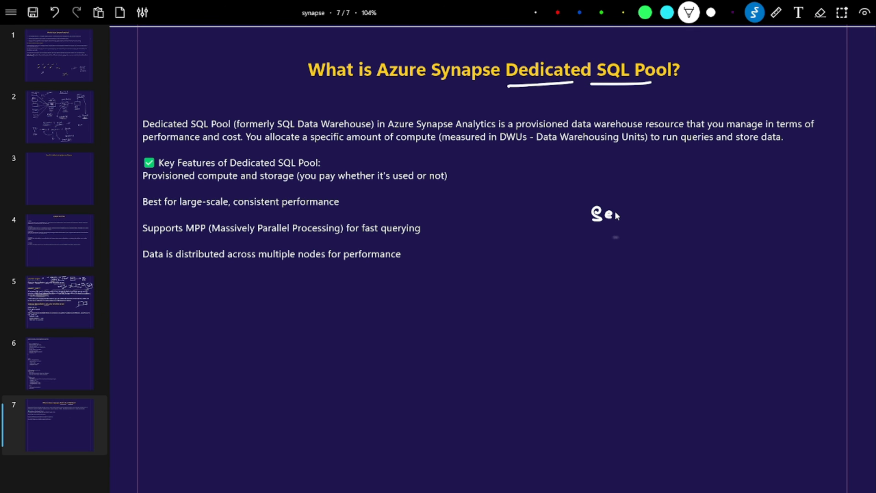
left_click_drag(615, 213, 673, 206)
left_click_drag(677, 199, 673, 208)
left_click_drag(687, 194, 684, 204)
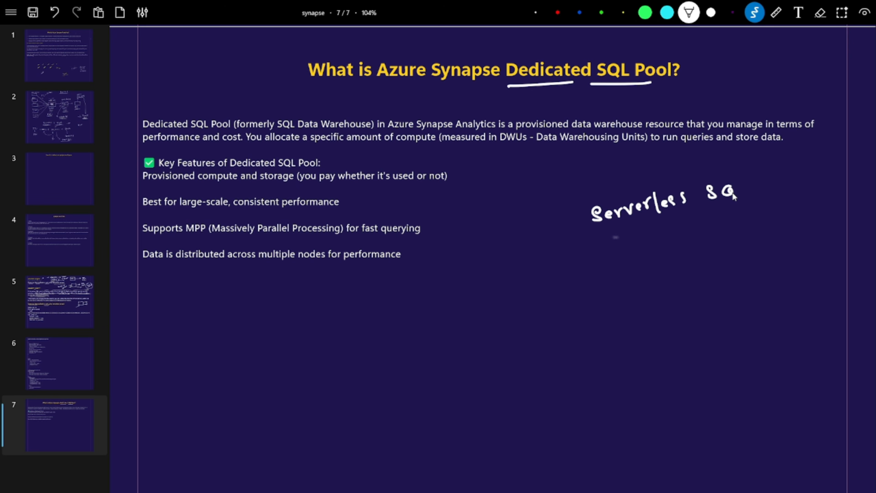
left_click_drag(739, 183, 751, 188)
Draw an arrow down to 'Compute' and write 'data → analyze → query'.
left_click_drag(665, 244, 674, 239)
mouse_move(619, 284)
left_mouse_down()
mouse_move(621, 296)
mouse_move(629, 287)
left_mouse_up()
left_click_drag(635, 294, 669, 278)
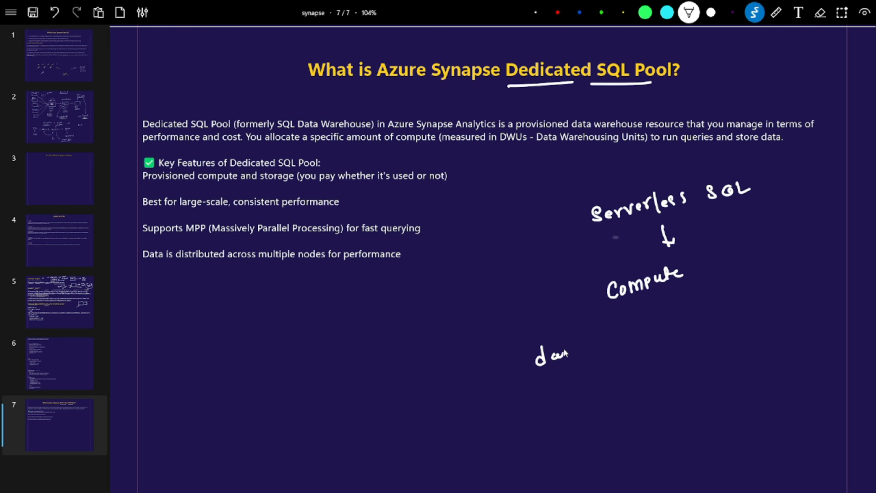
mouse_move(631, 343)
left_mouse_down()
mouse_move(795, 303)
mouse_move(772, 313)
left_mouse_up()
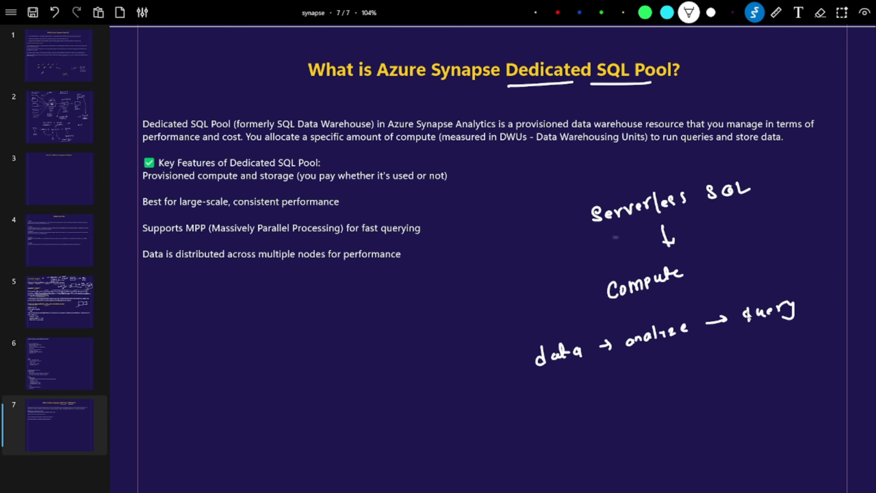